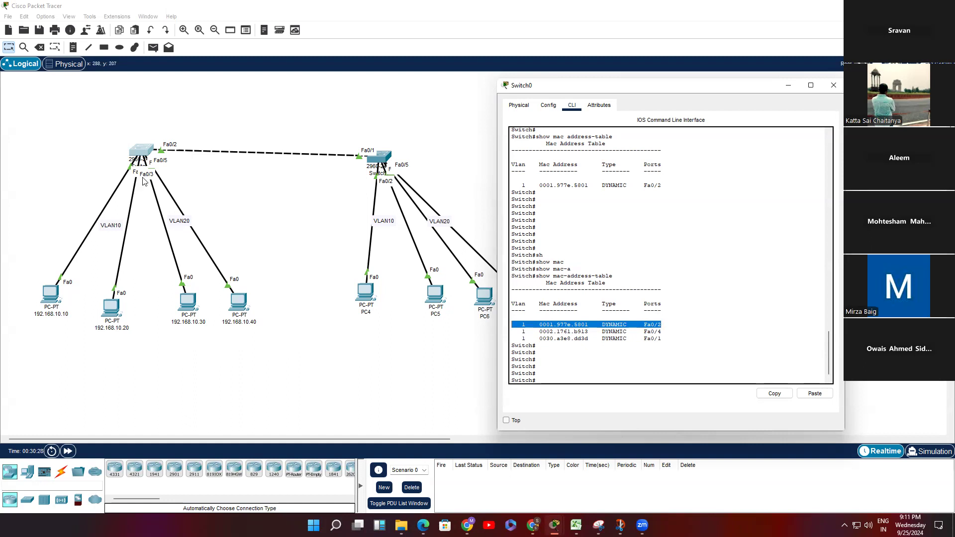
Shift the 192.168.10.10 PC slightly on the workspace and reopen Switch0's command line
{"action": "mouse_move", "coordinate": [53, 290]}
{"action": "left_mouse_down"}
{"action": "mouse_move", "coordinate": [50, 202]}
{"action": "mouse_move", "coordinate": [46, 279]}
{"action": "left_mouse_up"}
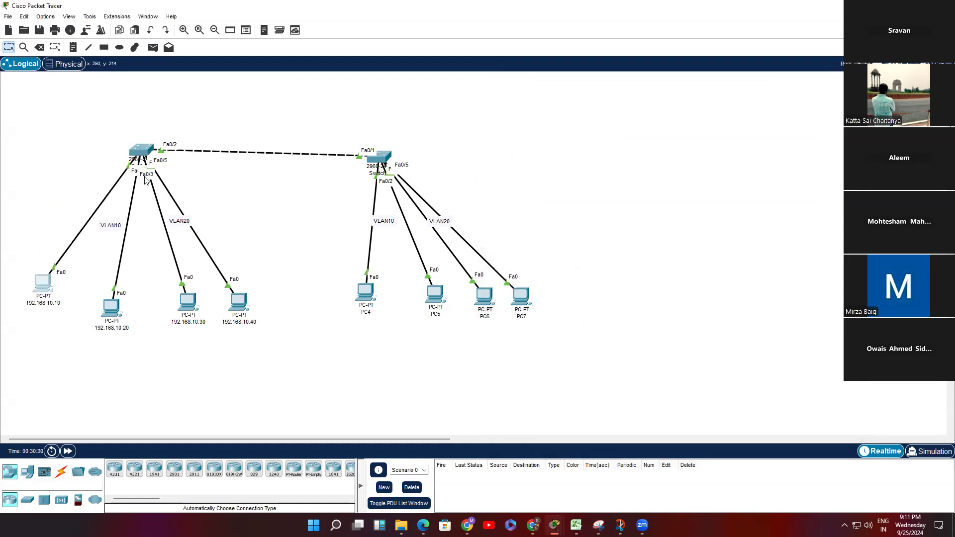
{"action": "left_click", "coordinate": [146, 150]}
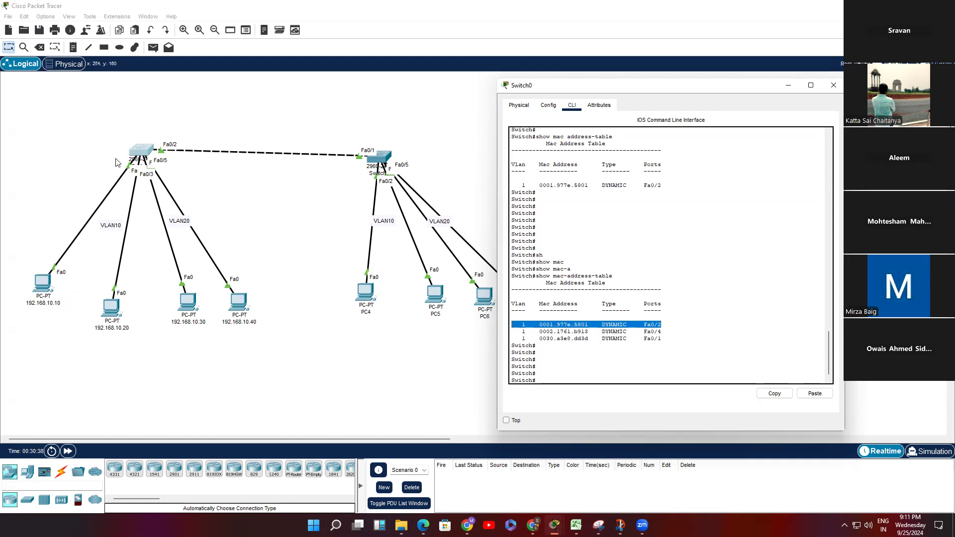
{"action": "left_click_drag", "start_coordinate": [42, 280], "coordinate": [74, 264]}
{"action": "left_click", "coordinate": [138, 152]}
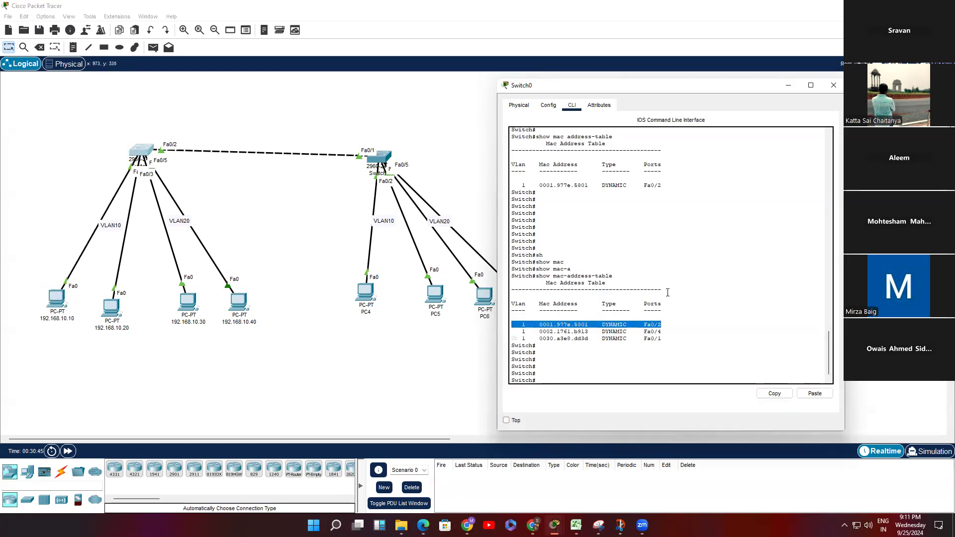
Examine the dynamic entries and their ports in Switch0's MAC address table
{"action": "left_click_drag", "start_coordinate": [674, 339], "coordinate": [611, 328]}
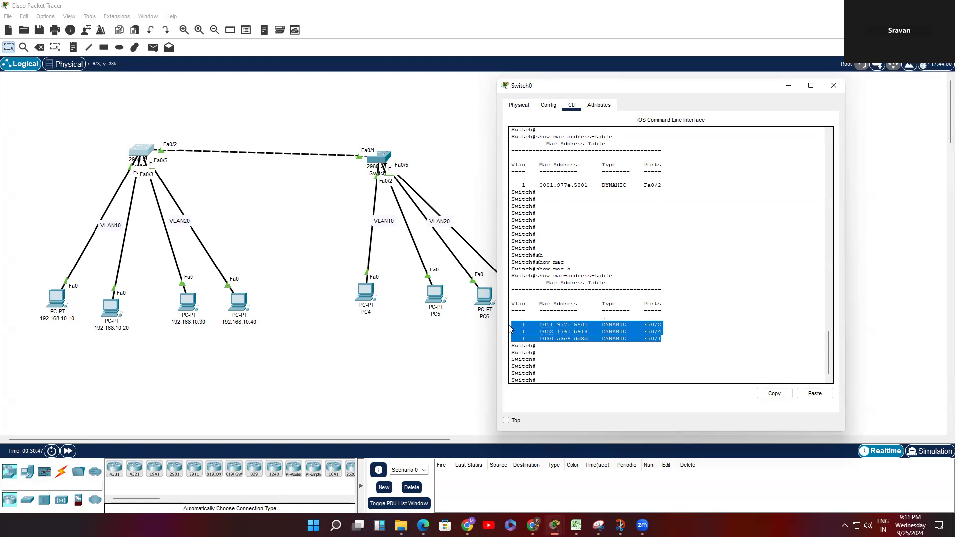
{"action": "left_click", "coordinate": [612, 328]}
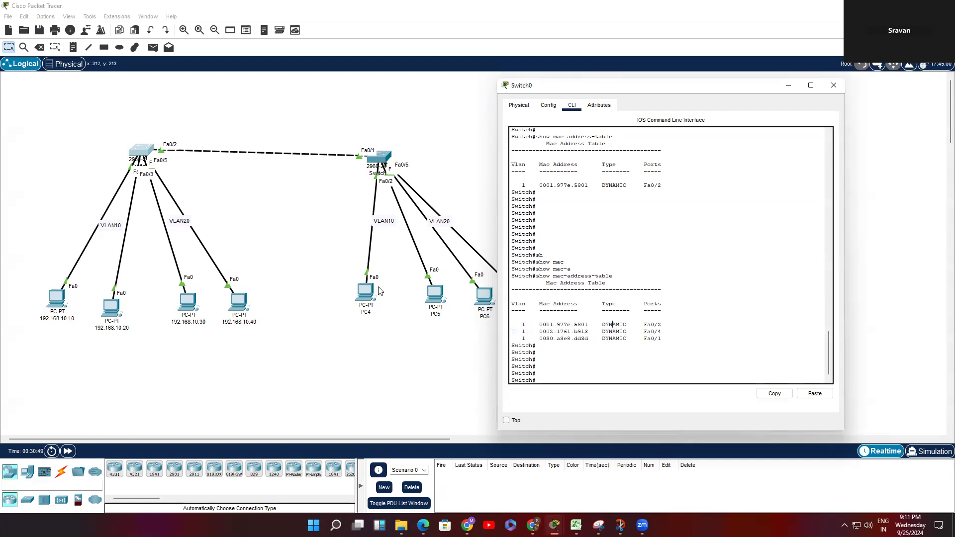
{"action": "left_click_drag", "start_coordinate": [667, 324], "coordinate": [644, 325]}
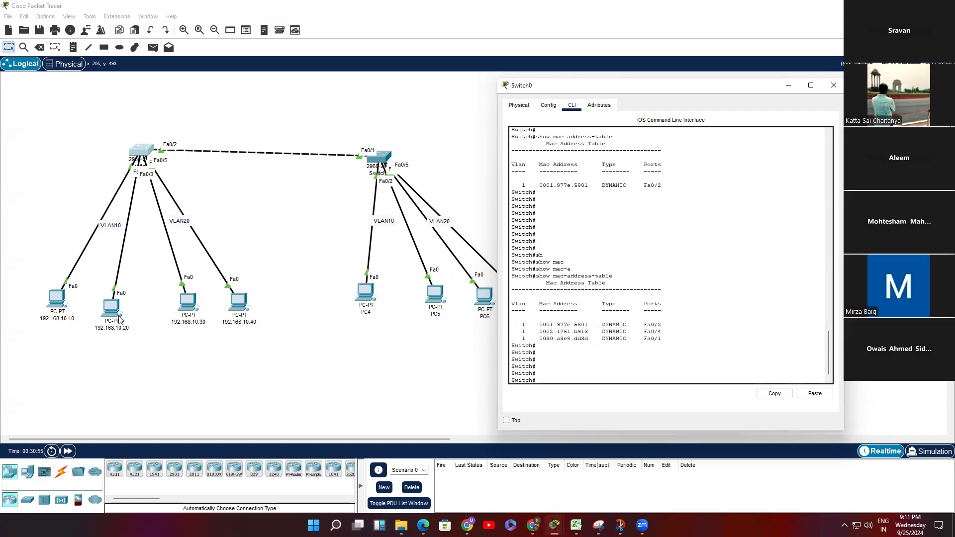
Open the command prompt of PC 192.168.10.10 and examine the physical address in its arp -a output
{"action": "left_click", "coordinate": [56, 303]}
{"action": "left_click", "coordinate": [56, 303]}
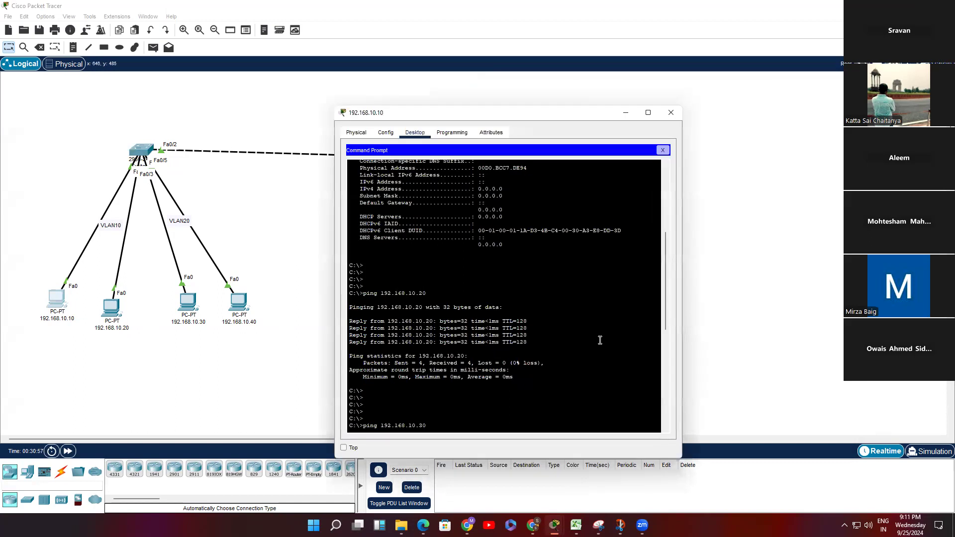
{"action": "scroll", "coordinate": [599, 340], "scroll_direction": "down", "scroll_amount": 10}
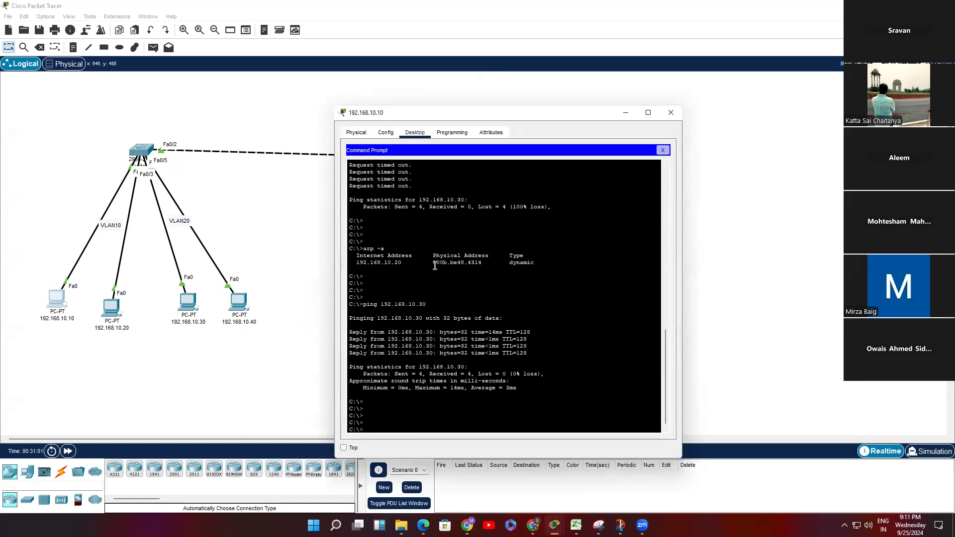
{"action": "left_click_drag", "start_coordinate": [434, 263], "coordinate": [483, 262]}
{"action": "left_click_drag", "start_coordinate": [385, 248], "coordinate": [348, 250]}
{"action": "left_click_drag", "start_coordinate": [482, 263], "coordinate": [433, 261]}
Run ipconfig /all in the command prompt of PC 192.168.10.20 and check its FastEthernet0 physical address
{"action": "left_click", "coordinate": [111, 309]}
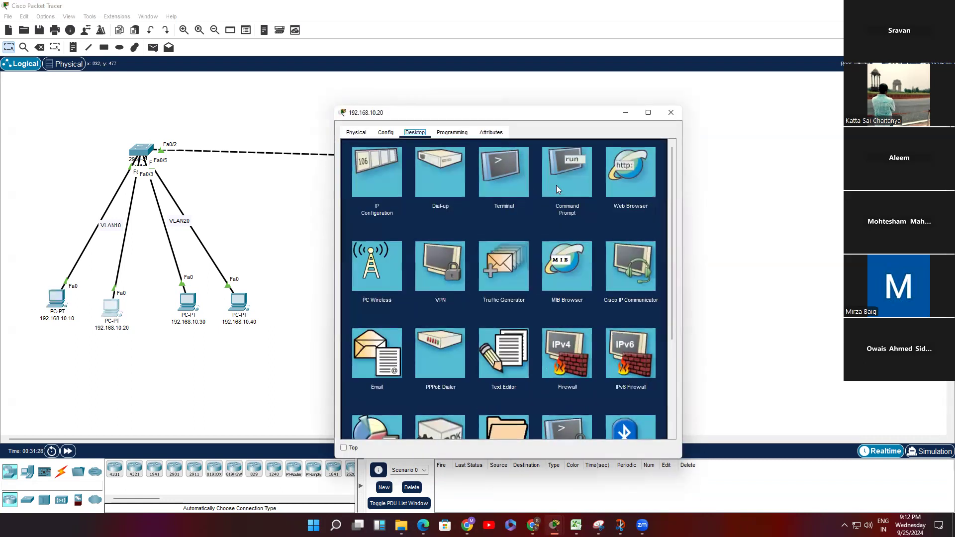
{"action": "left_click", "coordinate": [557, 187]}
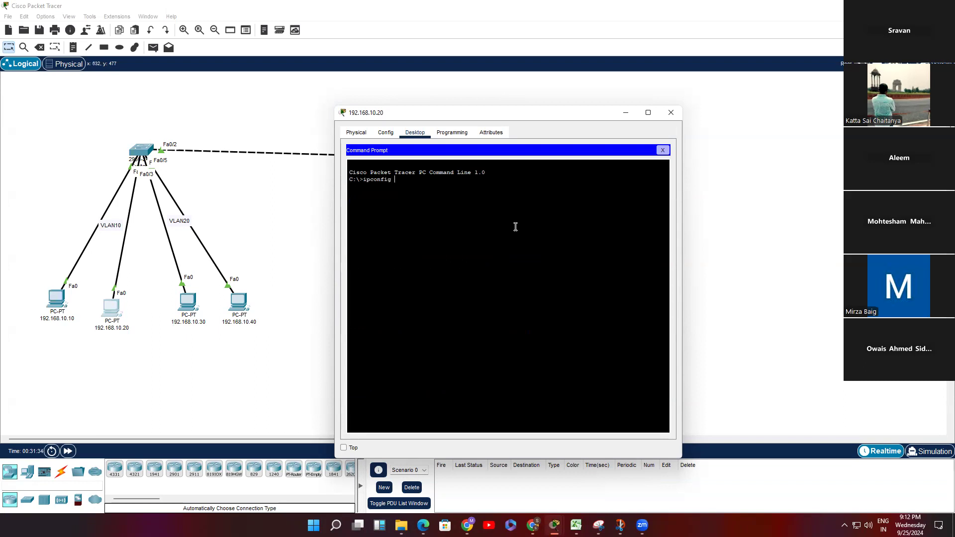
{"action": "type", "text": "ipconfig /all"}
{"action": "key", "text": "Return"}
{"action": "double_click", "coordinate": [518, 214]}
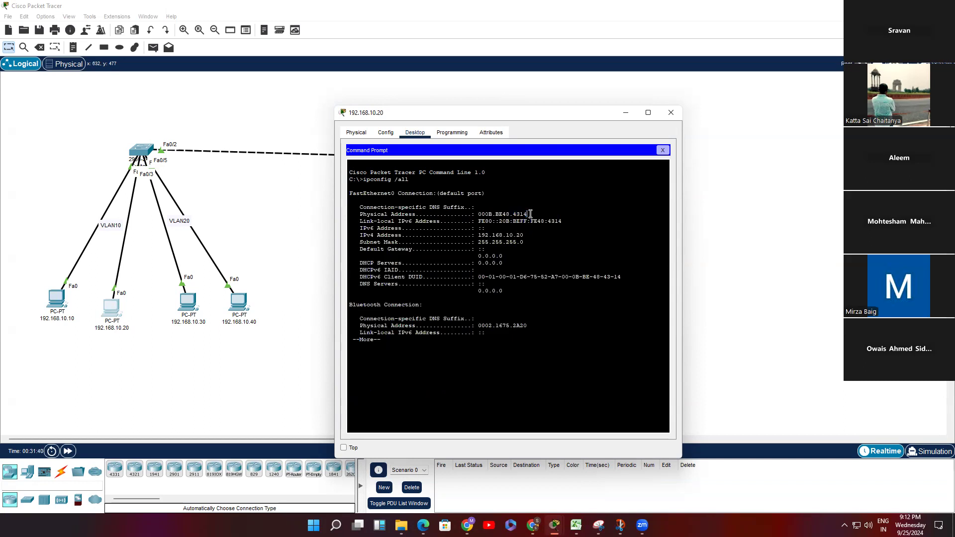
{"action": "left_click", "coordinate": [670, 112]}
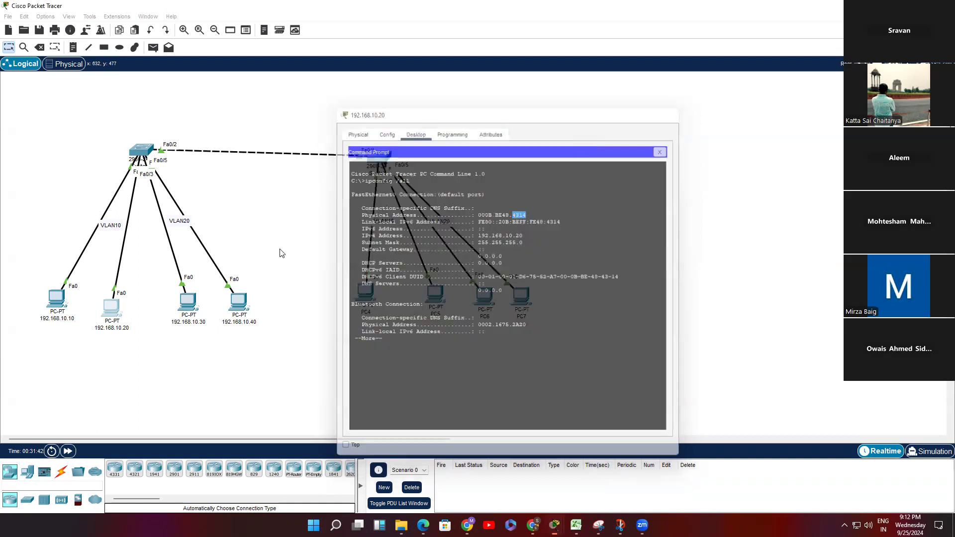
Reopen Switch0's command line and enter global configuration mode with conf t
{"action": "left_click", "coordinate": [148, 152]}
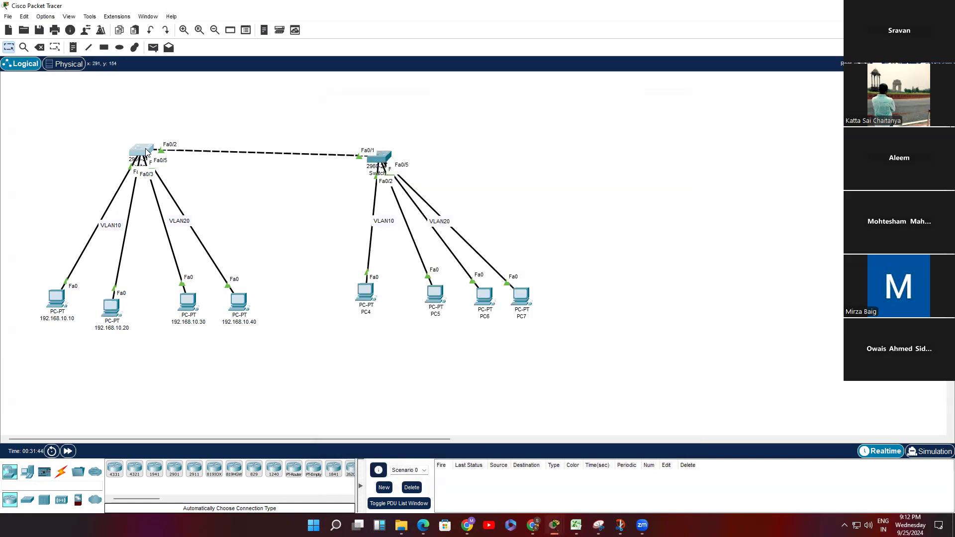
{"action": "key", "text": "Return"}
{"action": "key", "text": "Return"}
{"action": "key", "text": "Return"}
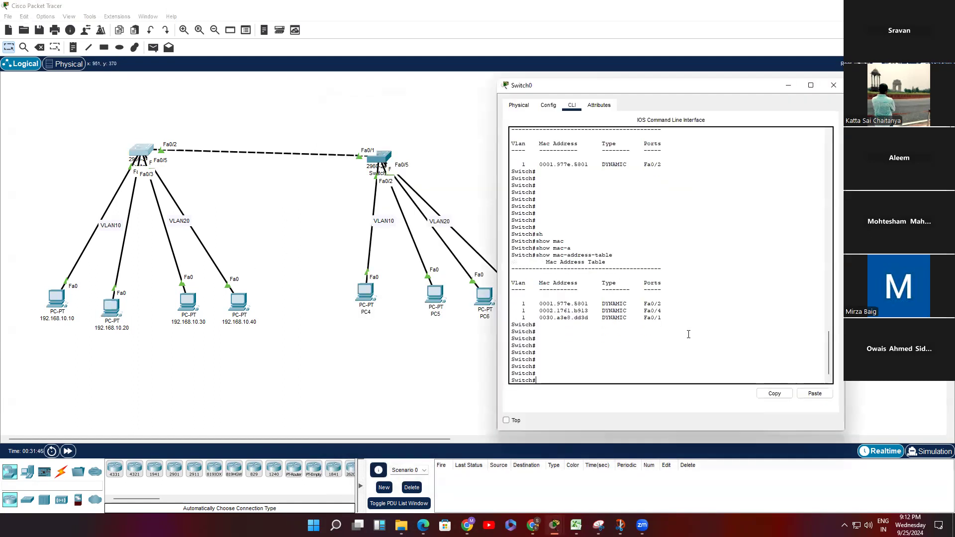
{"action": "type", "text": "conf t"}
{"action": "key", "text": "Return"}
{"action": "key", "text": "Return"}
{"action": "key", "text": "Return"}
{"action": "type", "text": "imn"}
{"action": "key", "text": "Tab"}
{"action": "key", "text": "BackSpace"}
{"action": "key", "text": "BackSpace"}
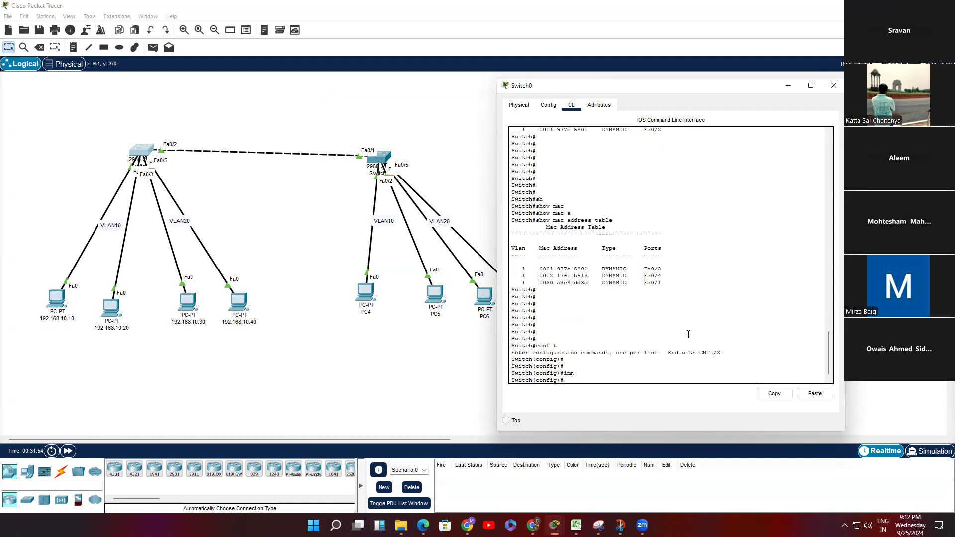
{"action": "key", "text": "Return"}
{"action": "key", "text": "Return"}
{"action": "key", "text": "Return"}
{"action": "key", "text": "Return"}
{"action": "key", "text": "Return"}
{"action": "key", "text": "Return"}
{"action": "key", "text": "Return"}
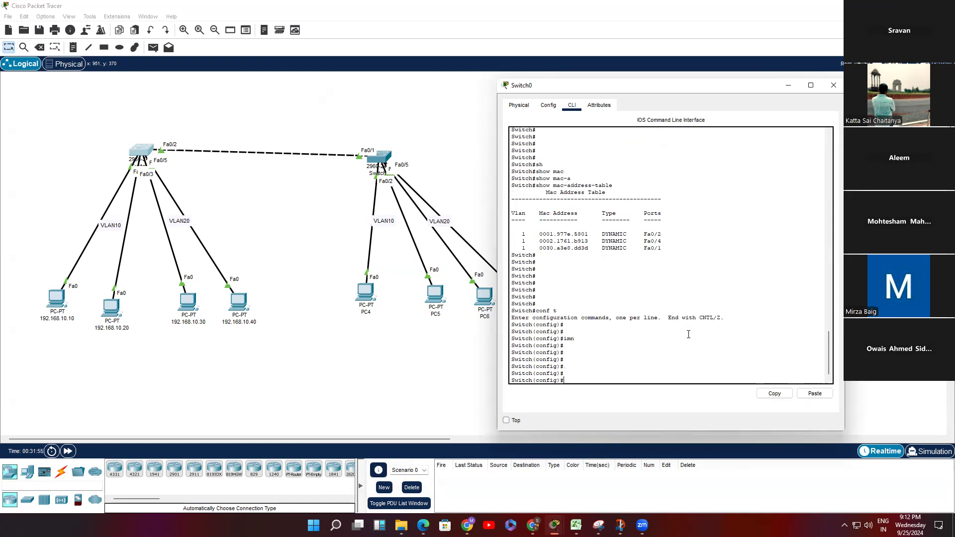
Create VLAN 10 on Switch0, name it abc, and exit its VLAN configuration
{"action": "type", "text": "vl"}
{"action": "key", "text": "Tab"}
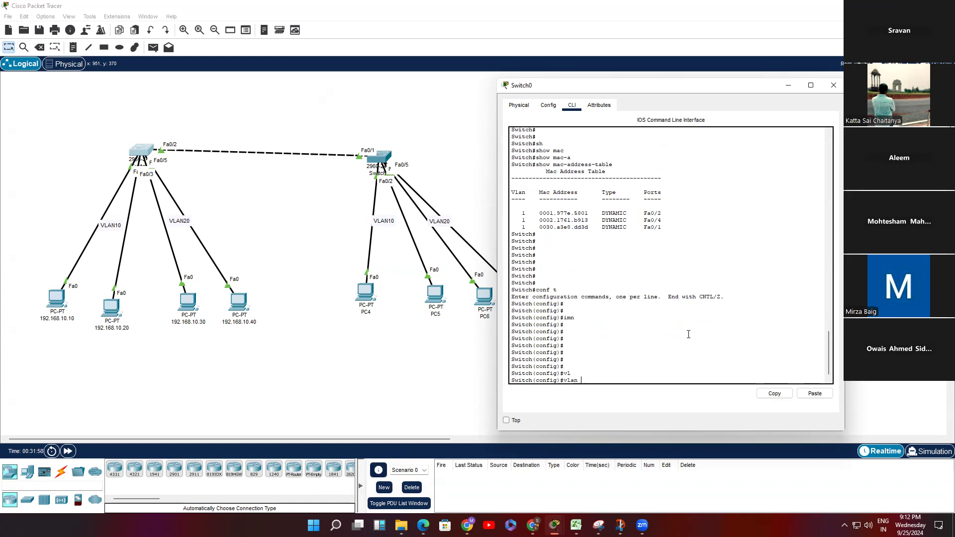
{"action": "type", "text": "10"}
{"action": "key", "text": "Return"}
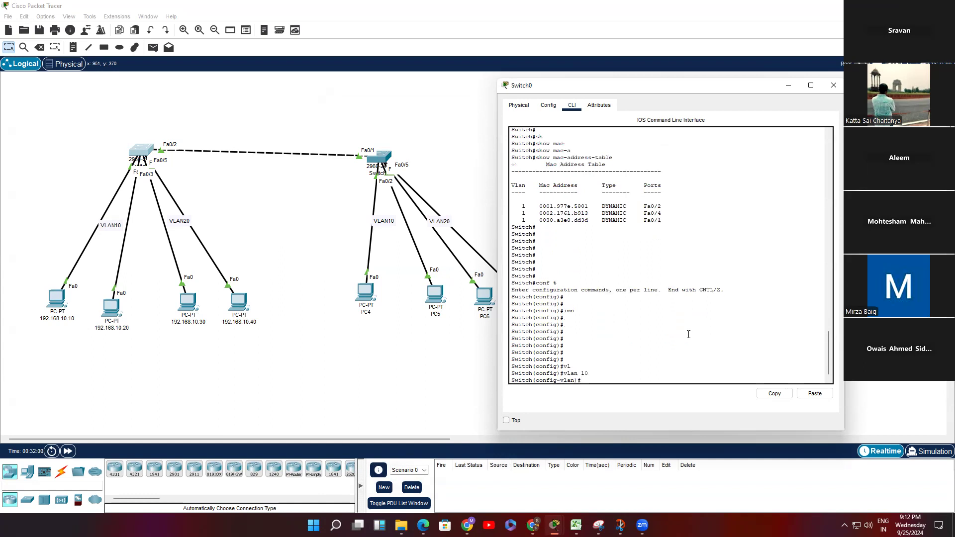
{"action": "type", "text": "nam"}
{"action": "key", "text": "Tab"}
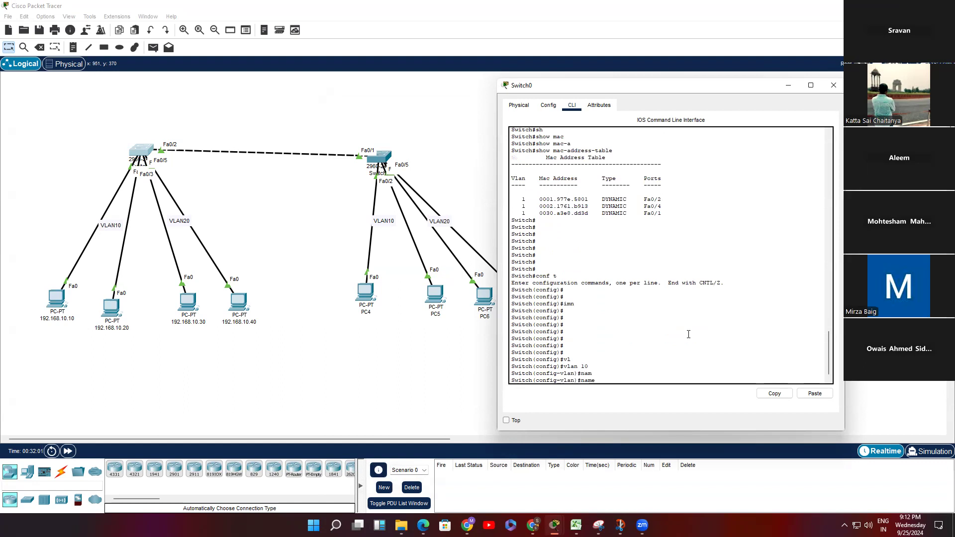
{"action": "type", "text": "abc"}
{"action": "key", "text": "Return"}
{"action": "key", "text": "Return"}
{"action": "key", "text": "Return"}
{"action": "key", "text": "Return"}
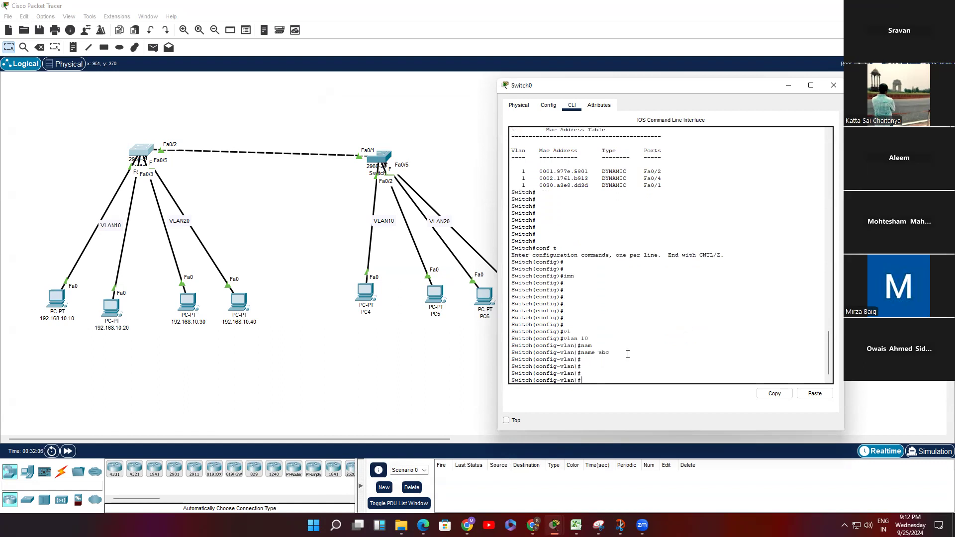
{"action": "type", "text": "ex"}
{"action": "key", "text": "Return"}
{"action": "key", "text": "Return"}
{"action": "key", "text": "Return"}
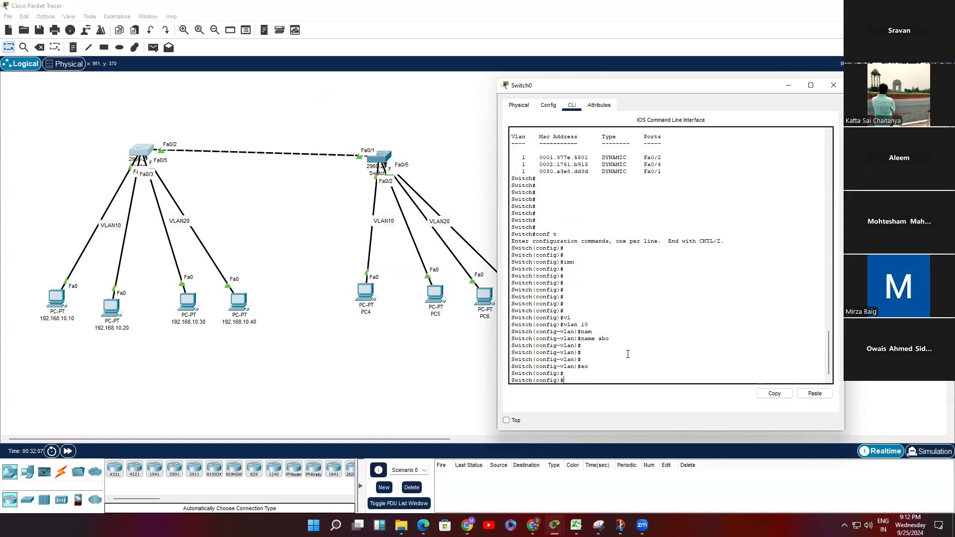
Create VLAN 20 on Switch0 without a custom name and end the configuration session
{"action": "type", "text": "vl"}
{"action": "key", "text": "Tab"}
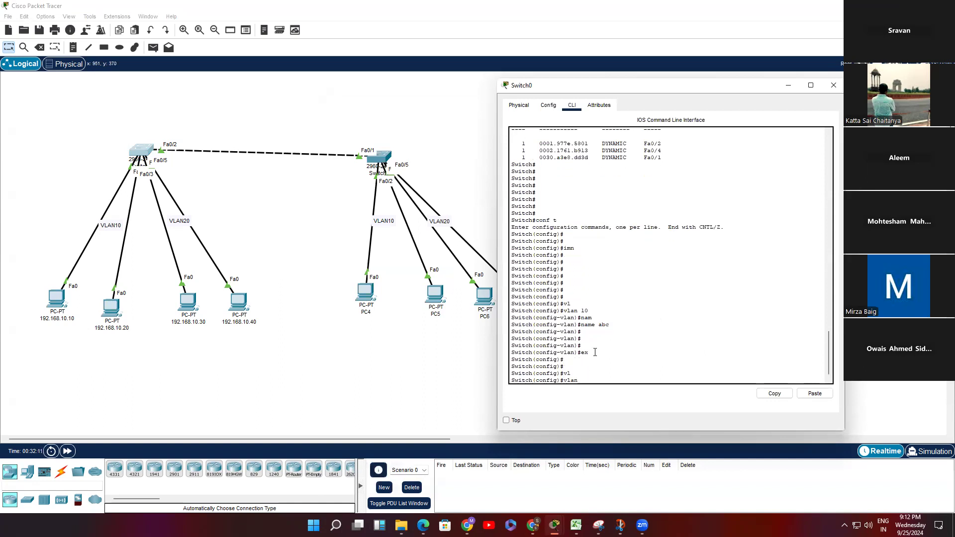
{"action": "type", "text": "20"}
{"action": "key", "text": "Return"}
{"action": "key", "text": "Return"}
{"action": "key", "text": "Return"}
{"action": "key", "text": "Return"}
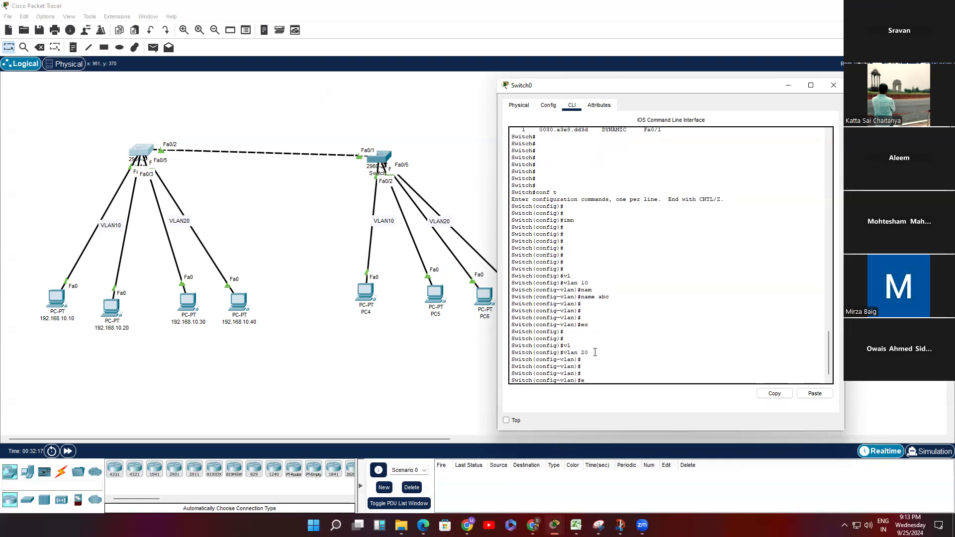
{"action": "type", "text": "end"}
{"action": "key", "text": "Return"}
{"action": "key", "text": "Return"}
{"action": "key", "text": "Return"}
{"action": "key", "text": "Return"}
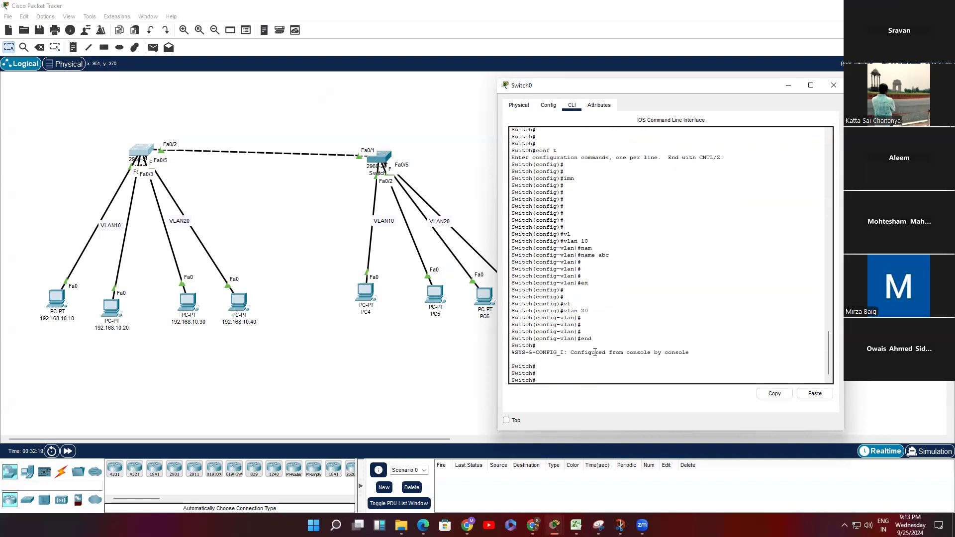
Display Switch0's VLAN summary with show vlan brief
{"action": "left_click", "coordinate": [549, 375]}
{"action": "key", "text": "Return"}
{"action": "key", "text": "Return"}
{"action": "key", "text": "Return"}
{"action": "key", "text": "Return"}
{"action": "key", "text": "Return"}
{"action": "key", "text": "Return"}
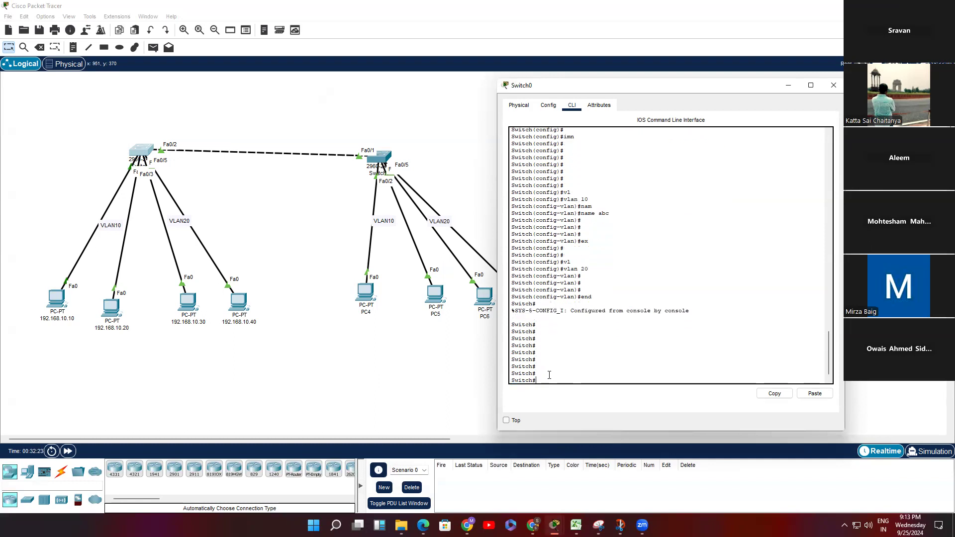
{"action": "type", "text": "sh"}
{"action": "key", "text": "Tab"}
{"action": "type", "text": "vl"}
{"action": "key", "text": "Tab"}
{"action": "type", "text": "br"}
{"action": "key", "text": "Tab"}
{"action": "key", "text": "Return"}
{"action": "key", "text": "Return"}
{"action": "key", "text": "Return"}
{"action": "key", "text": "Return"}
{"action": "key", "text": "Return"}
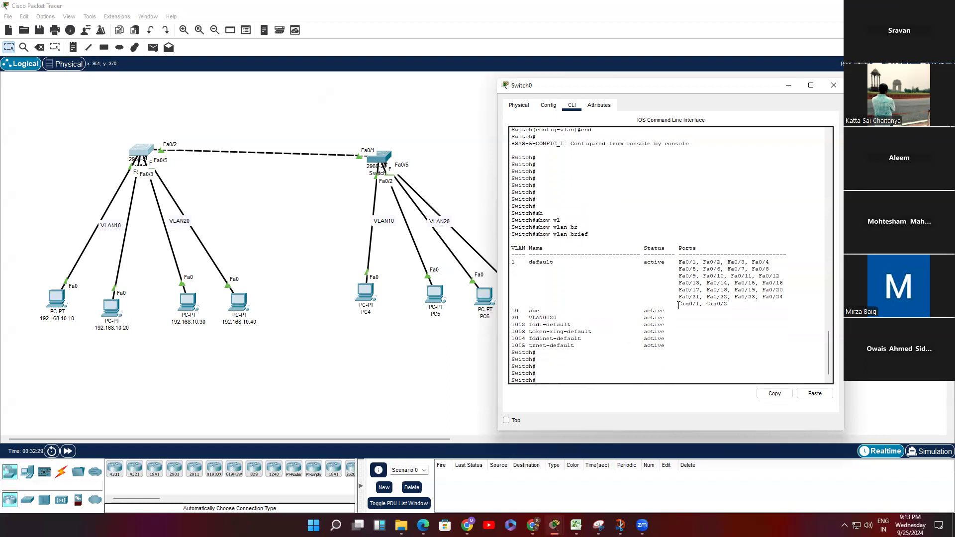
Examine the names and port assignments of VLANs 10 and 20 in the VLAN summary
{"action": "mouse_move", "coordinate": [676, 310]}
{"action": "left_mouse_down"}
{"action": "mouse_move", "coordinate": [510, 312]}
{"action": "mouse_move", "coordinate": [686, 317]}
{"action": "left_mouse_up"}
{"action": "left_click", "coordinate": [511, 311]}
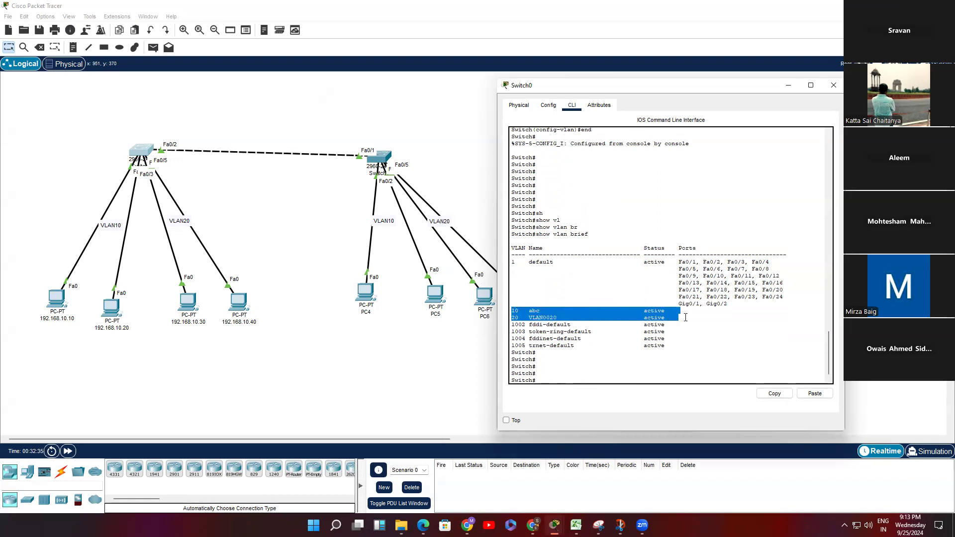
{"action": "left_click", "coordinate": [576, 319]}
{"action": "left_click_drag", "start_coordinate": [512, 317], "coordinate": [675, 318]}
{"action": "left_click", "coordinate": [621, 323]}
{"action": "left_click_drag", "start_coordinate": [560, 317], "coordinate": [508, 313]}
{"action": "left_click", "coordinate": [567, 316]}
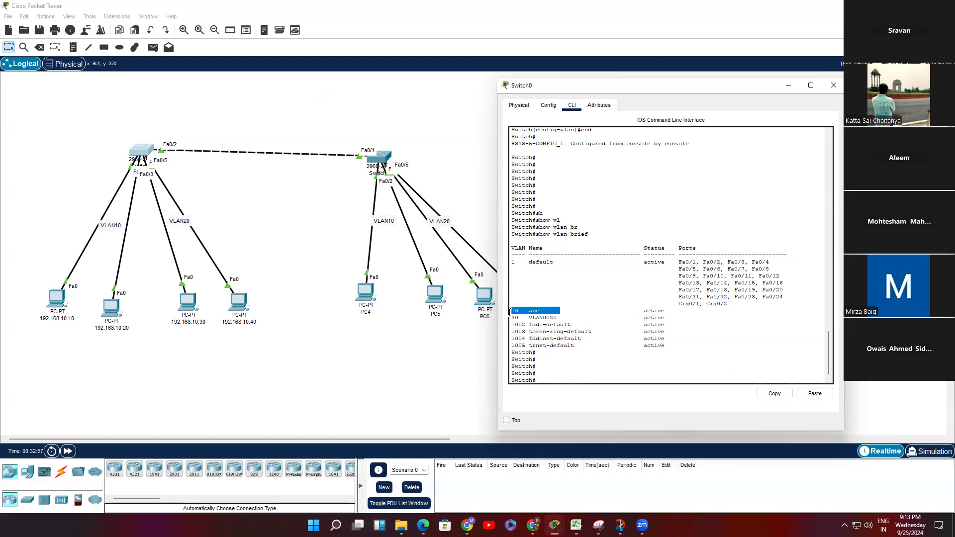
{"action": "left_click", "coordinate": [685, 318]}
{"action": "key", "text": "Return"}
{"action": "key", "text": "Return"}
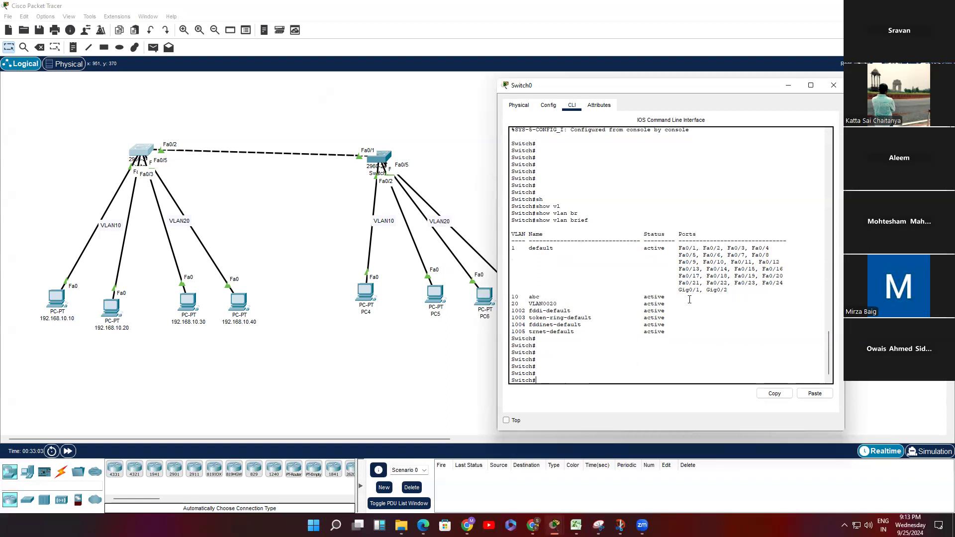
{"action": "left_click_drag", "start_coordinate": [739, 296], "coordinate": [689, 301]}
{"action": "left_click_drag", "start_coordinate": [511, 297], "coordinate": [691, 302]}
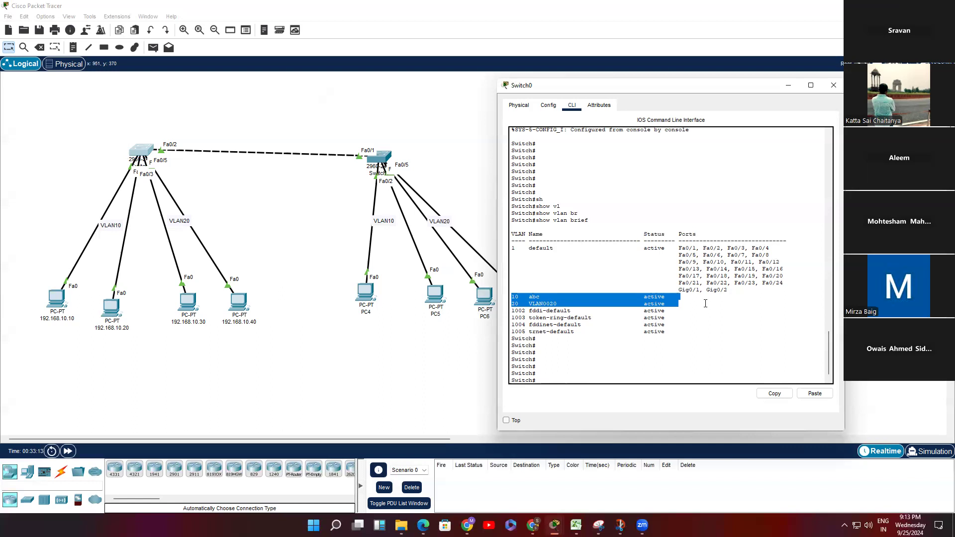
Examine which ports belong to default VLAN 1 in the VLAN summary
{"action": "left_click_drag", "start_coordinate": [727, 291], "coordinate": [511, 249]}
{"action": "left_click_drag", "start_coordinate": [727, 290], "coordinate": [509, 248]}
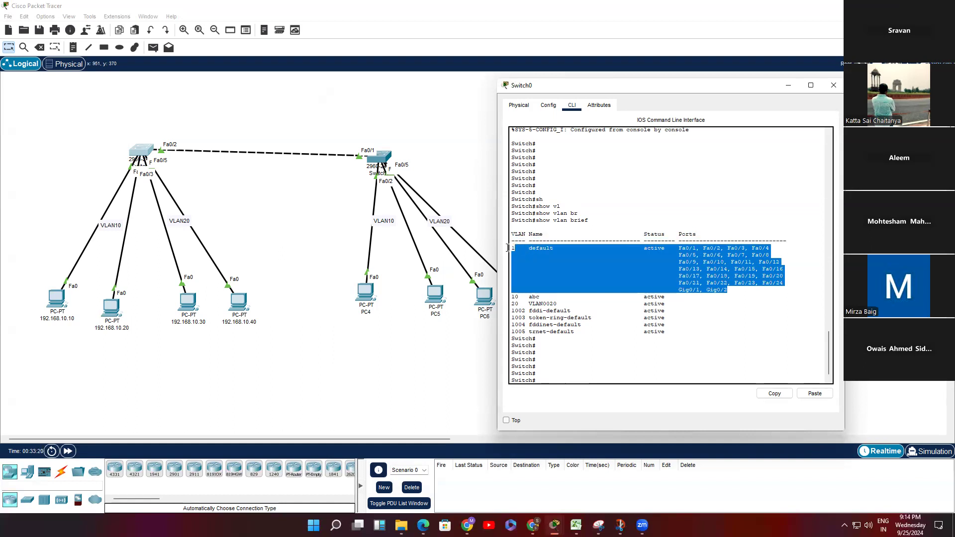
{"action": "left_click", "coordinate": [730, 302]}
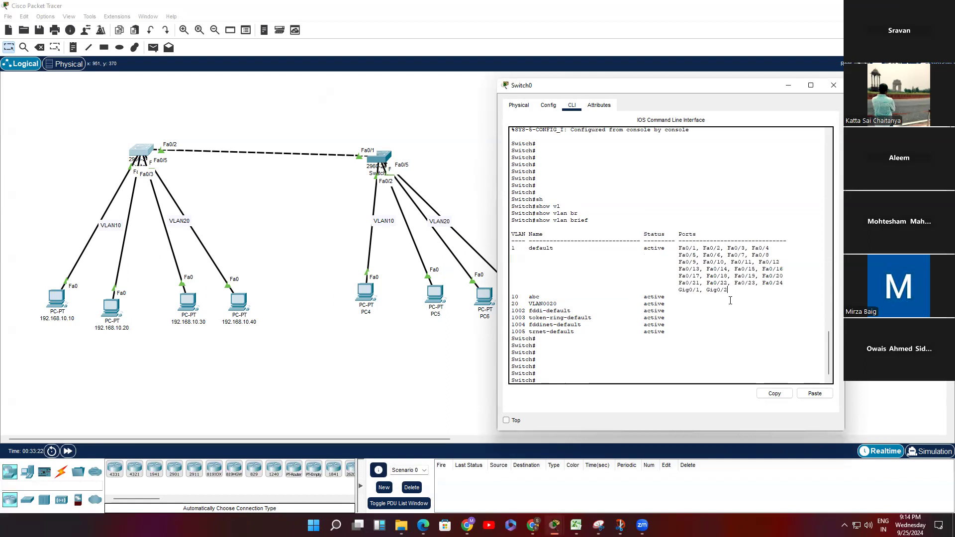
{"action": "left_click_drag", "start_coordinate": [728, 291], "coordinate": [490, 246]}
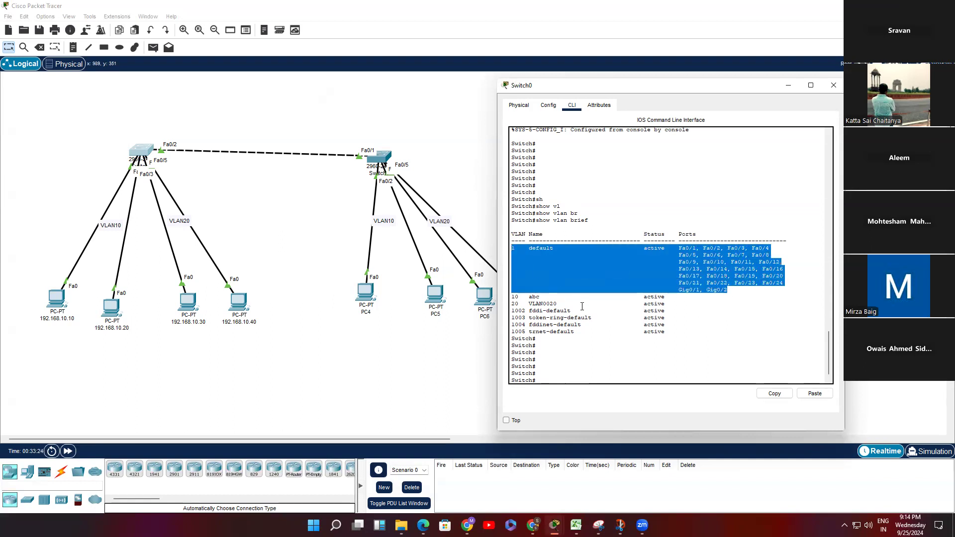
Enter global configuration mode on Switch0 with conf t and begin an interface command
{"action": "left_click", "coordinate": [679, 346]}
{"action": "key", "text": "Return"}
{"action": "key", "text": "Return"}
{"action": "type", "text": "conf t"}
{"action": "key", "text": "Return"}
{"action": "key", "text": "Return"}
{"action": "key", "text": "Return"}
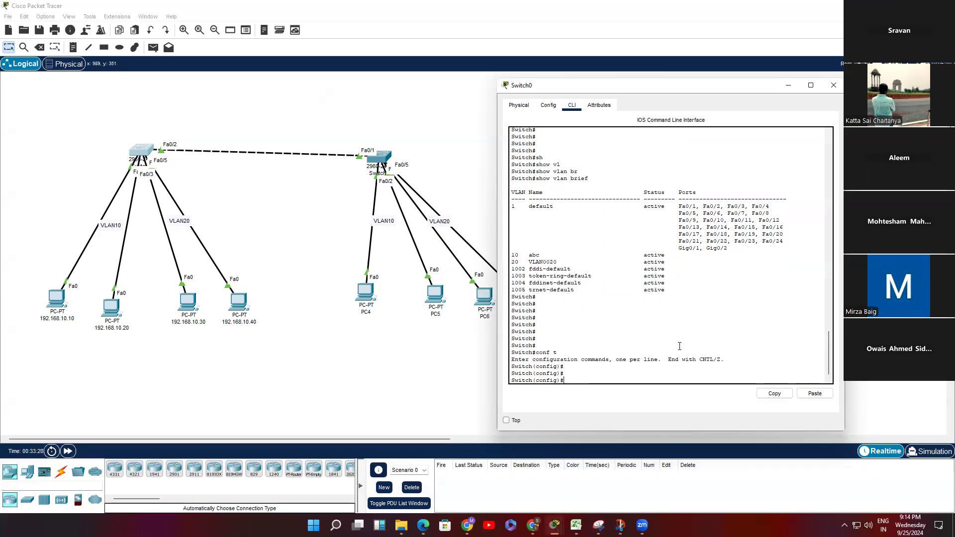
{"action": "type", "text": "in"}
{"action": "key", "text": "Tab"}
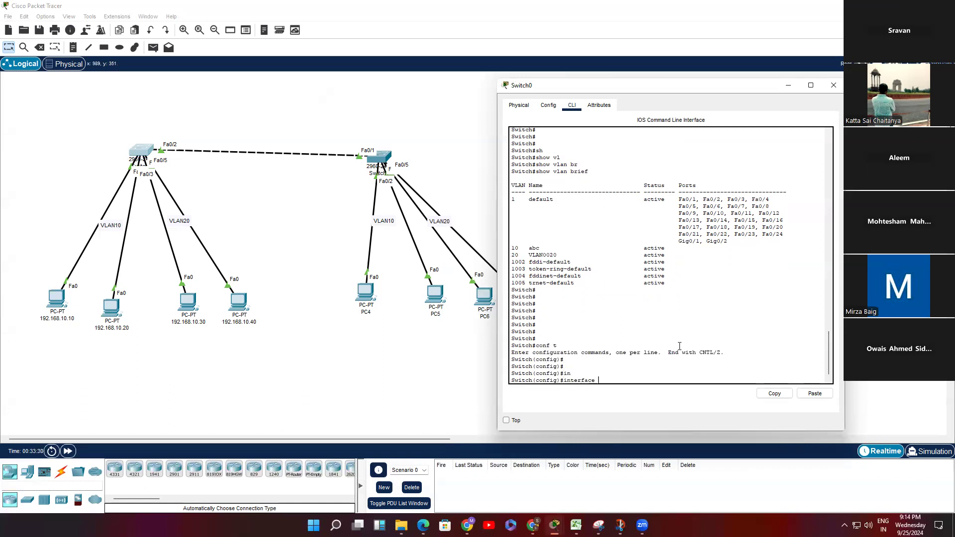
{"action": "type", "text": "r"}
{"action": "key", "text": "Tab"}
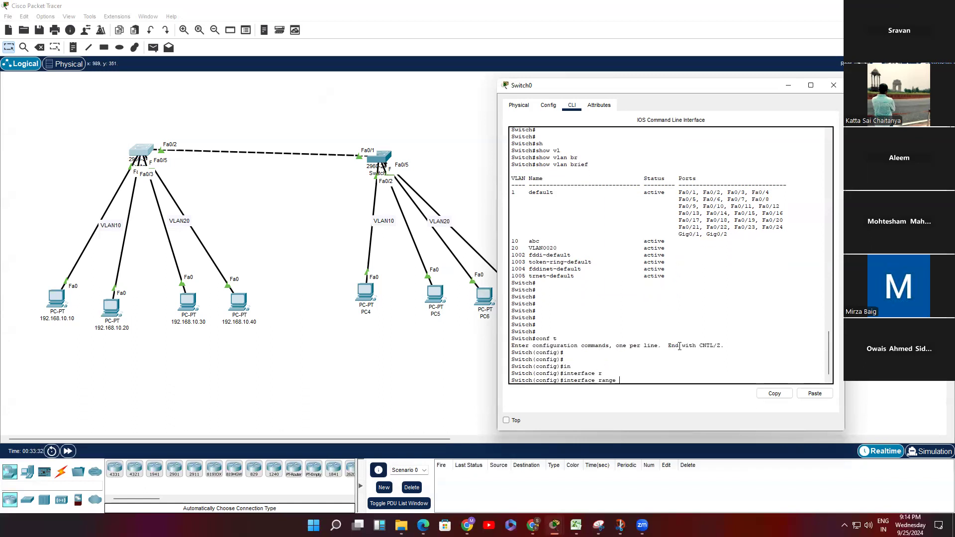
{"action": "key", "text": "BackSpace"}
{"action": "key", "text": "BackSpace"}
{"action": "key", "text": "BackSpace"}
{"action": "key", "text": "BackSpace"}
{"action": "key", "text": "BackSpace"}
{"action": "type", "text": "in"}
{"action": "key", "text": "Tab"}
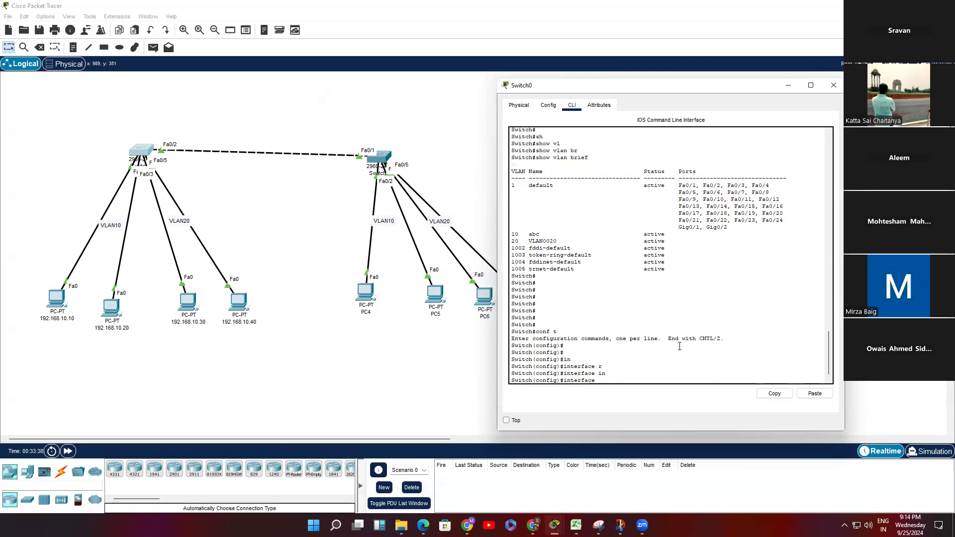
Complete the interface command for FastEthernet 0/1 to enter that port's configuration mode
{"action": "type", "text": "f"}
{"action": "key", "text": "Tab"}
{"action": "type", "text": "0/"}
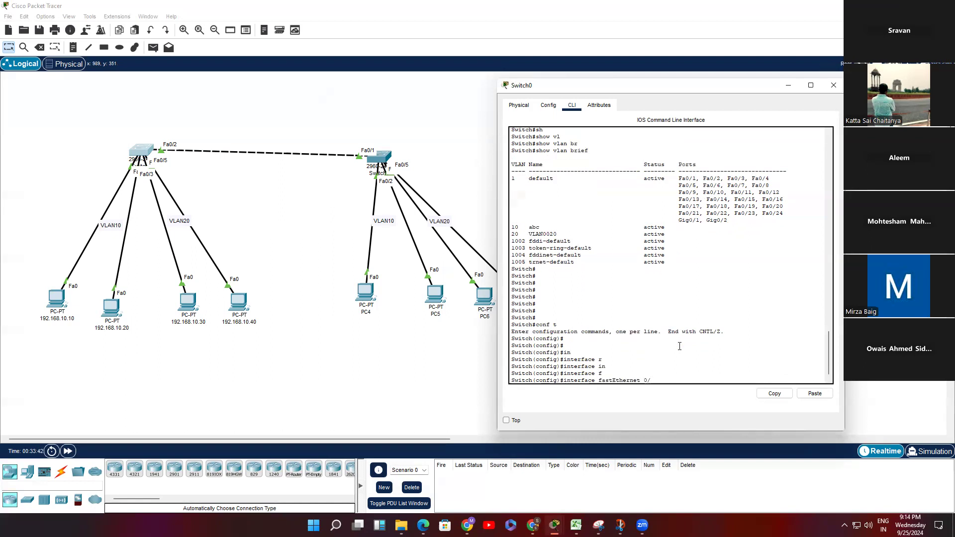
{"action": "type", "text": "1"}
{"action": "key", "text": "Return"}
{"action": "key", "text": "Return"}
{"action": "key", "text": "Return"}
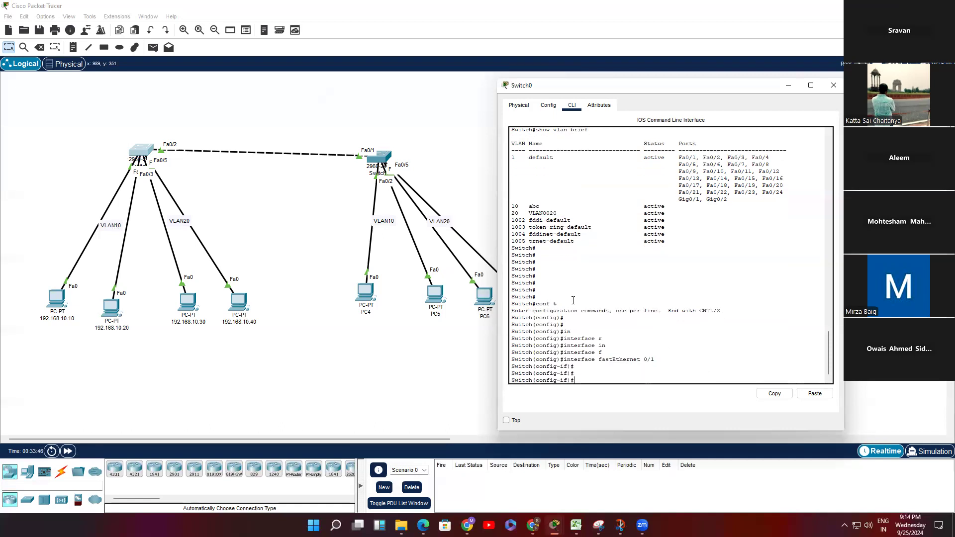
Return to Switch0's command line and assign FastEthernet 0/1 to VLAN 10 with switchport access vlan 10
{"action": "mouse_move", "coordinate": [56, 296]}
{"action": "left_mouse_down"}
{"action": "mouse_move", "coordinate": [43, 197]}
{"action": "mouse_move", "coordinate": [58, 291]}
{"action": "mouse_move", "coordinate": [53, 156]}
{"action": "mouse_move", "coordinate": [70, 266]}
{"action": "mouse_move", "coordinate": [52, 312]}
{"action": "mouse_move", "coordinate": [119, 250]}
{"action": "mouse_move", "coordinate": [48, 312]}
{"action": "mouse_move", "coordinate": [66, 312]}
{"action": "mouse_move", "coordinate": [32, 251]}
{"action": "mouse_move", "coordinate": [65, 280]}
{"action": "mouse_move", "coordinate": [56, 313]}
{"action": "mouse_move", "coordinate": [73, 304]}
{"action": "mouse_move", "coordinate": [59, 304]}
{"action": "left_mouse_up"}
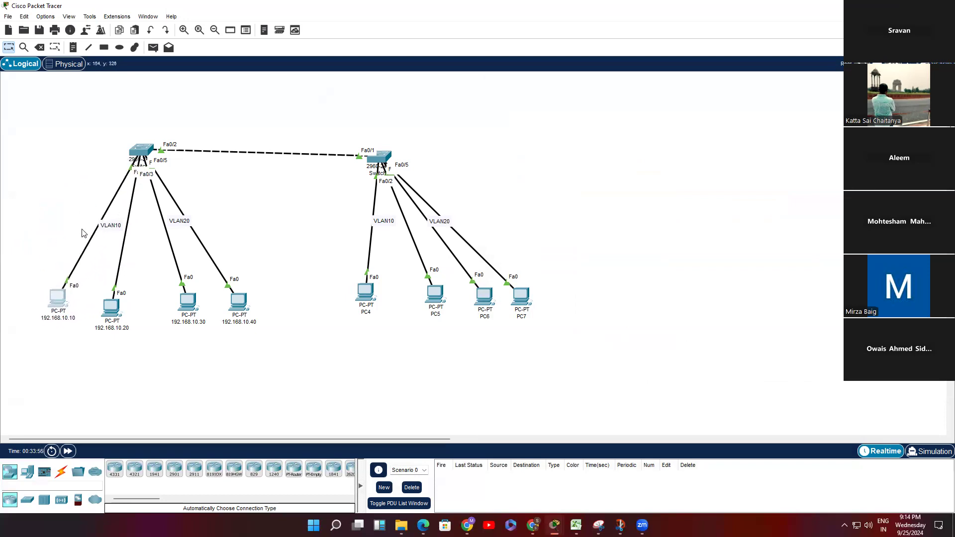
{"action": "left_click", "coordinate": [139, 152]}
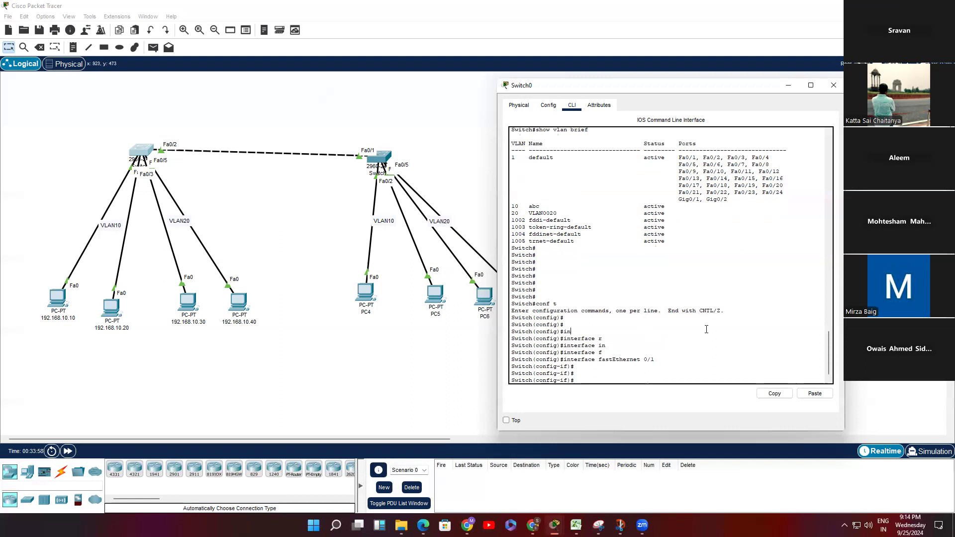
{"action": "key", "text": "Return"}
{"action": "key", "text": "Return"}
{"action": "type", "text": "sw"}
{"action": "key", "text": "Tab"}
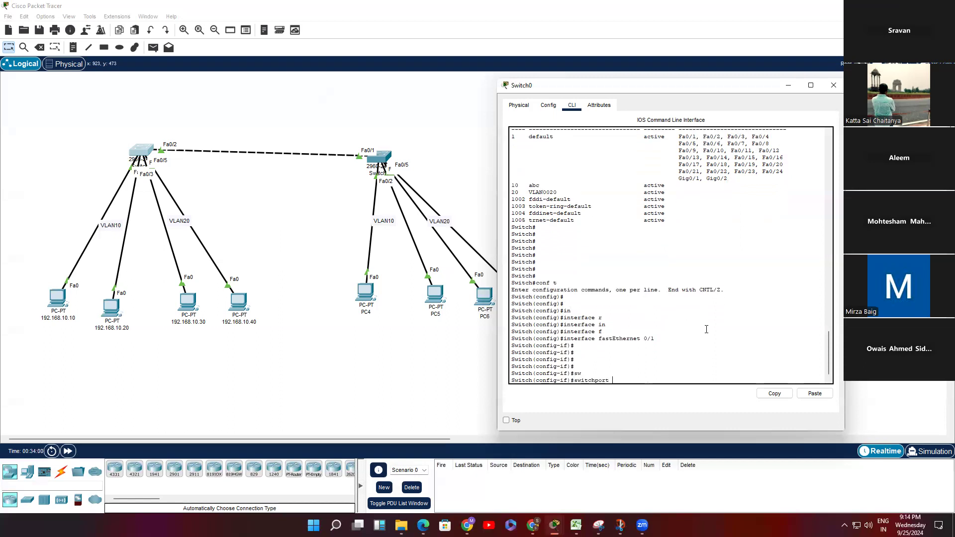
{"action": "type", "text": "a"}
{"action": "key", "text": "Tab"}
{"action": "type", "text": "v"}
{"action": "key", "text": "Tab"}
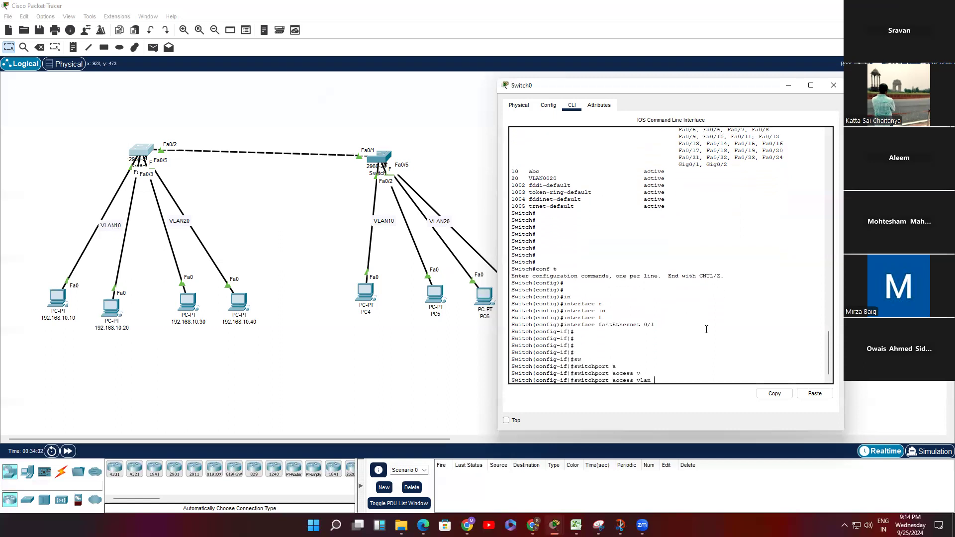
{"action": "type", "text": "10"}
{"action": "key", "text": "Return"}
{"action": "key", "text": "Return"}
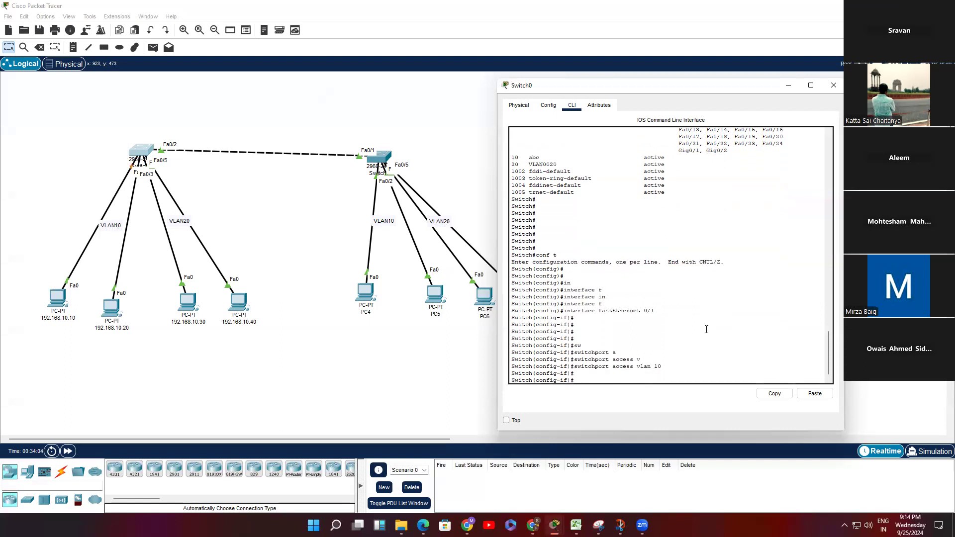
Set FastEthernet 0/1 to switchport mode access and end the configuration session
{"action": "left_click_drag", "start_coordinate": [670, 362], "coordinate": [576, 367]}
{"action": "left_click", "coordinate": [675, 370]}
{"action": "key", "text": "Return"}
{"action": "key", "text": "Return"}
{"action": "type", "text": "sw"}
{"action": "key", "text": "Tab"}
{"action": "type", "text": "m"}
{"action": "key", "text": "Tab"}
{"action": "type", "text": "ac"}
{"action": "key", "text": "Tab"}
{"action": "key", "text": "Return"}
{"action": "key", "text": "Return"}
{"action": "key", "text": "Return"}
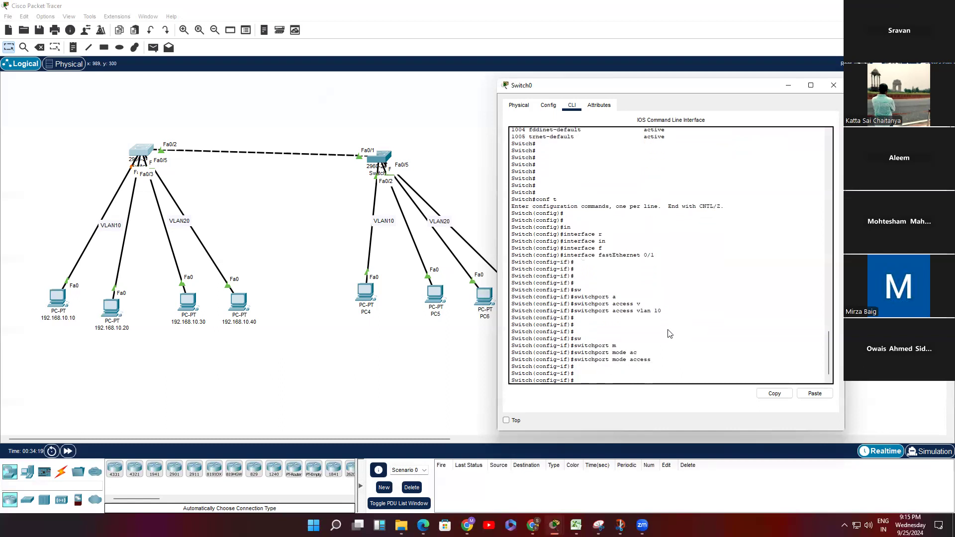
{"action": "key", "text": "ctrl+z"}
{"action": "key", "text": "Return"}
{"action": "key", "text": "Return"}
{"action": "key", "text": "Return"}
Display Switch0's VLAN summary with show vlan brief to check the FastEthernet 0/1 assignment
{"action": "type", "text": "s"}
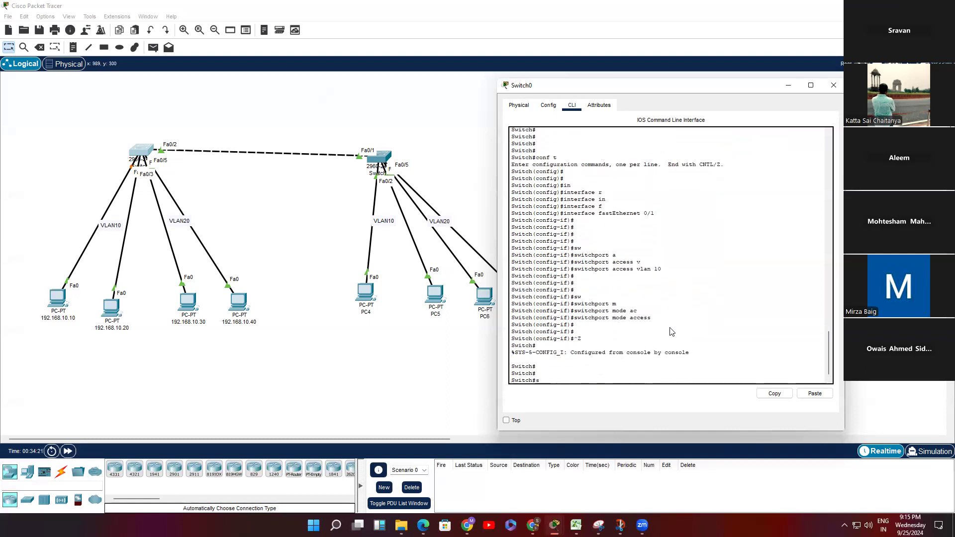
{"action": "type", "text": "h"}
{"action": "key", "text": "Tab"}
{"action": "type", "text": "vl"}
{"action": "key", "text": "Tab"}
{"action": "type", "text": "r"}
{"action": "key", "text": "Tab"}
{"action": "key", "text": "Return"}
Examine the VLAN 10 row of the summary for its assigned port
{"action": "left_click_drag", "start_coordinate": [695, 343], "coordinate": [510, 341]}
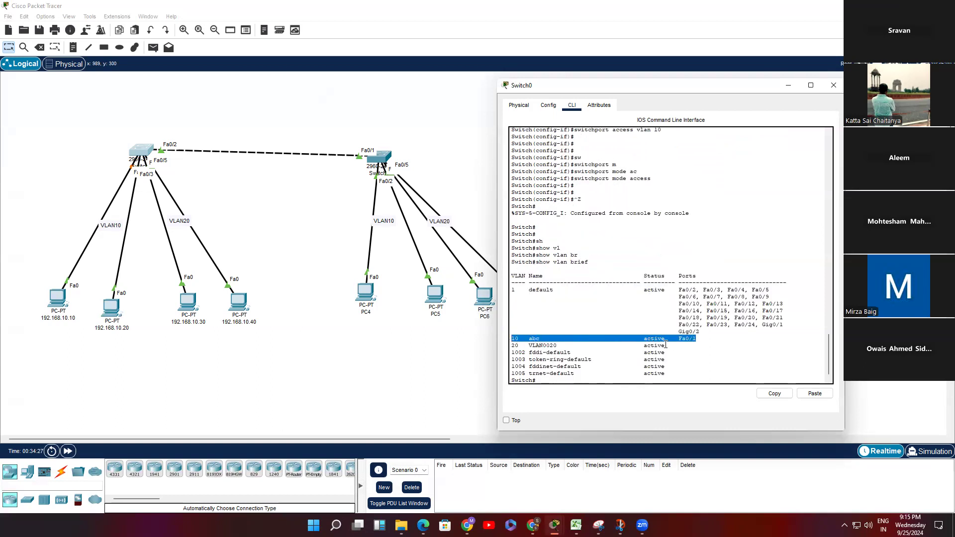
{"action": "left_click_drag", "start_coordinate": [696, 342], "coordinate": [502, 343]}
{"action": "left_click", "coordinate": [602, 314]}
{"action": "key", "text": "Return"}
{"action": "key", "text": "Return"}
{"action": "key", "text": "Return"}
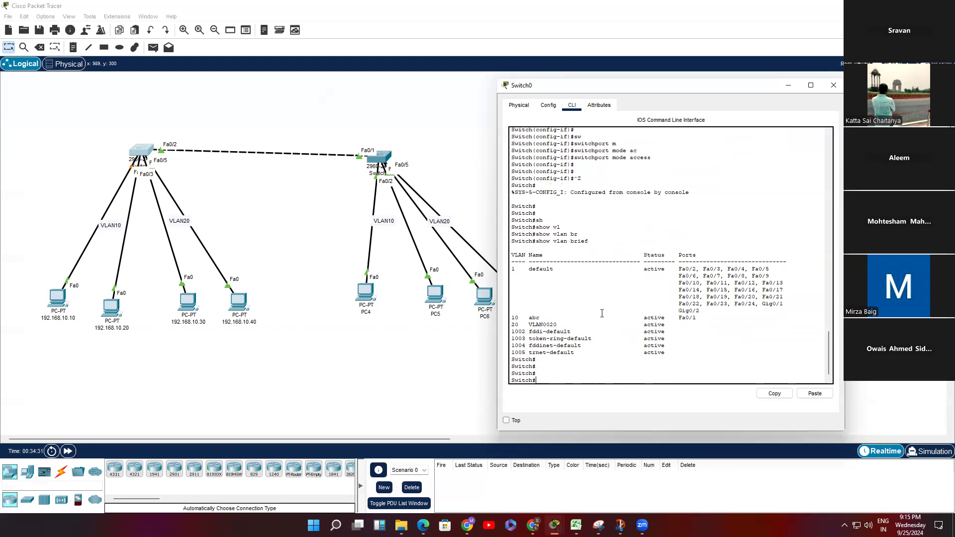
Enter interface configuration mode for FastEthernet 0/3 on Switch0 and begin a switchport command
{"action": "type", "text": "conf t"}
{"action": "key", "text": "Return"}
{"action": "key", "text": "Return"}
{"action": "key", "text": "Return"}
{"action": "type", "text": "in"}
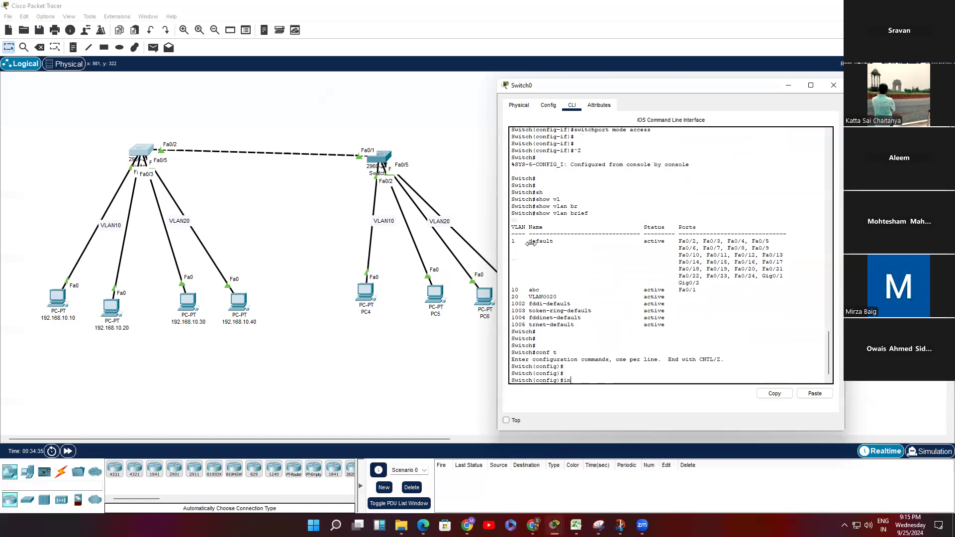
{"action": "key", "text": "Tab"}
{"action": "type", "text": "f"}
{"action": "key", "text": "Tab"}
{"action": "type", "text": "0"}
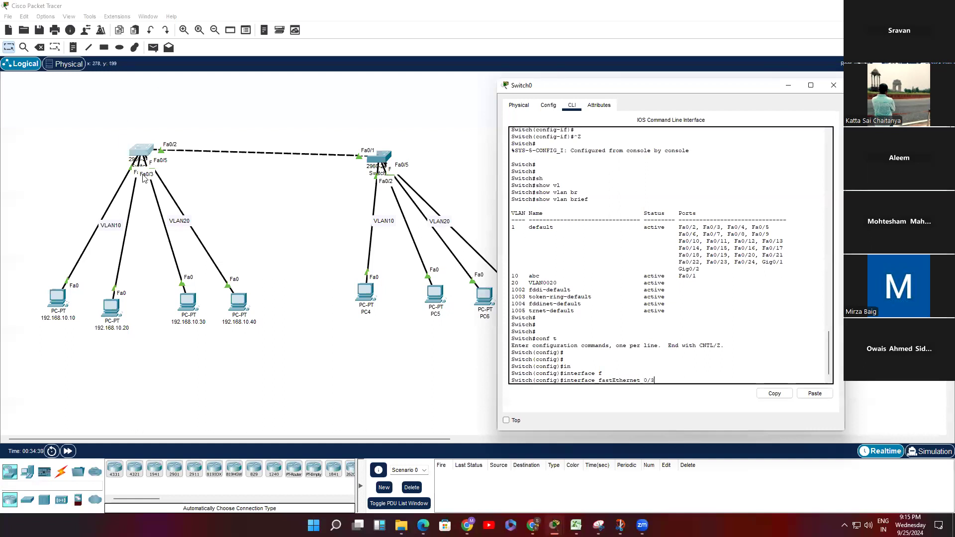
{"action": "type", "text": "/3"}
{"action": "key", "text": "Return"}
{"action": "key", "text": "Return"}
{"action": "key", "text": "Return"}
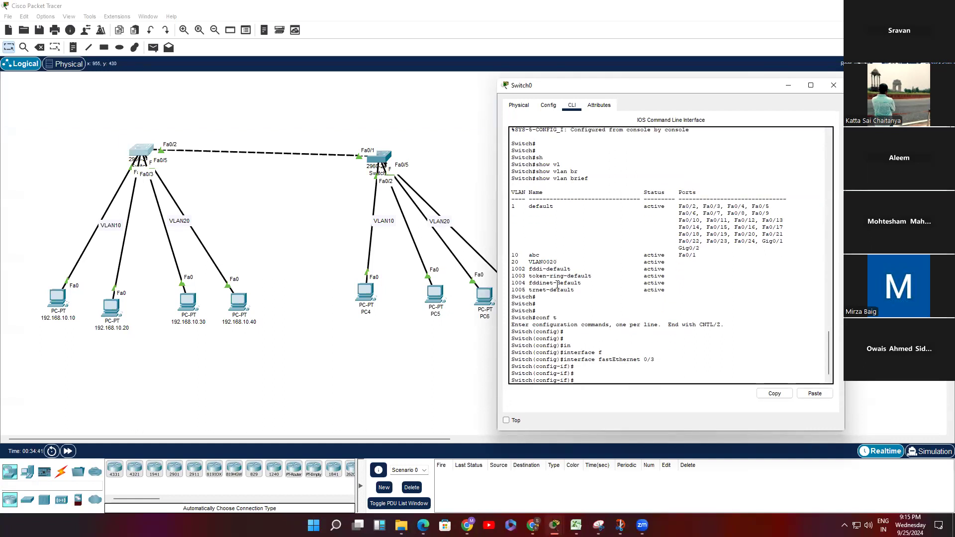
{"action": "type", "text": "sw"}
{"action": "key", "text": "Tab"}
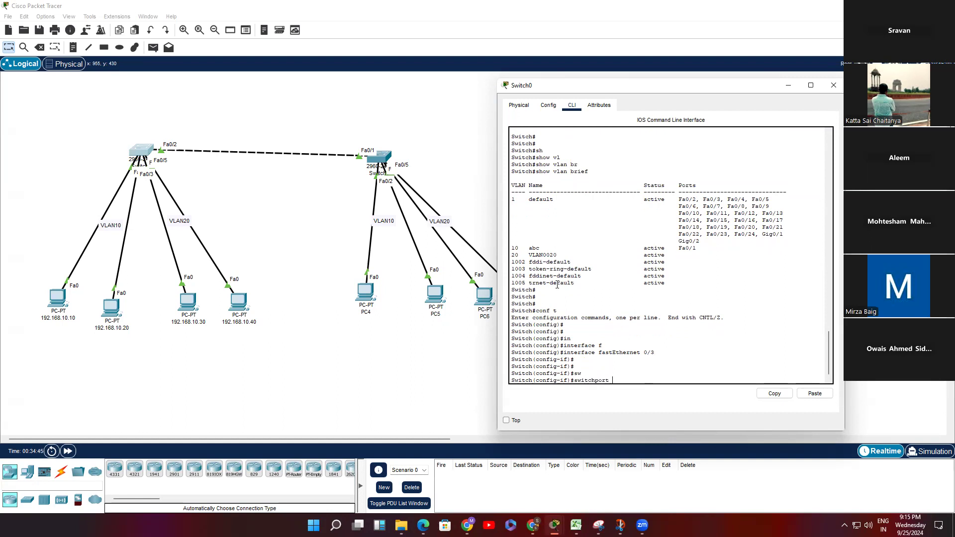
{"action": "type", "text": "m"}
{"action": "key", "text": "Tab"}
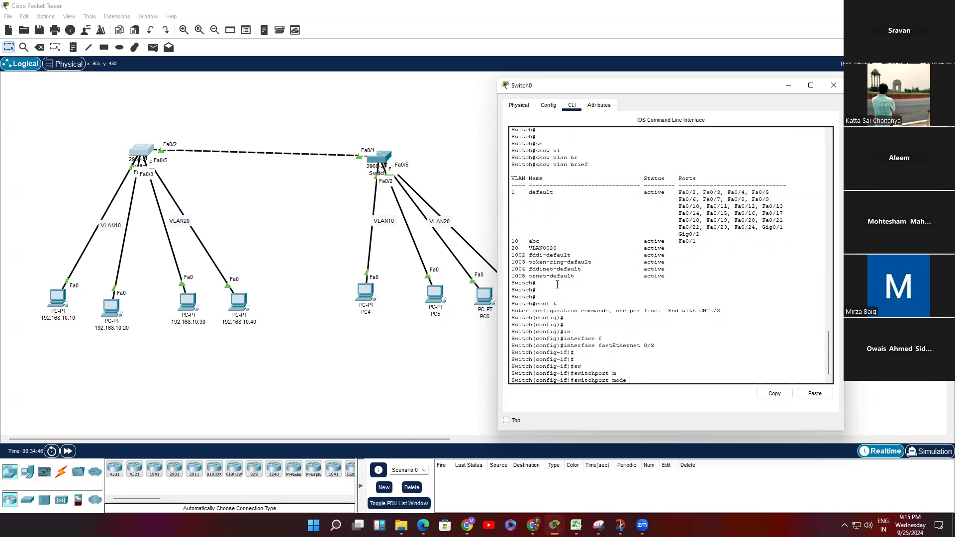
{"action": "key", "text": "BackSpace"}
{"action": "key", "text": "BackSpace"}
{"action": "key", "text": "BackSpace"}
Assign FastEthernet 0/3 to VLAN 10 with switchport access vlan 10 and begin another switchport command
{"action": "type", "text": "ac"}
{"action": "key", "text": "Tab"}
{"action": "type", "text": "vl"}
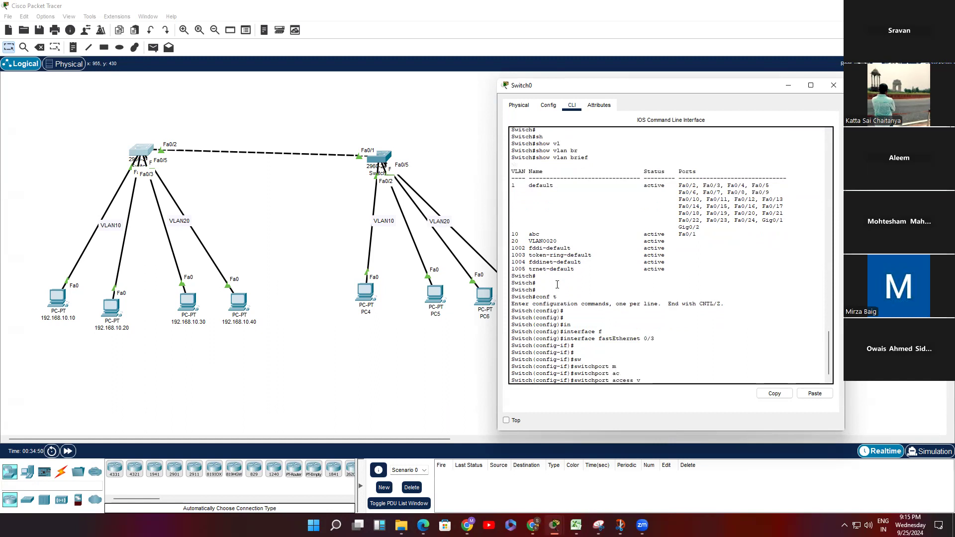
{"action": "key", "text": "Tab"}
{"action": "type", "text": "10"}
{"action": "key", "text": "Return"}
{"action": "key", "text": "Return"}
{"action": "type", "text": "sw"}
{"action": "key", "text": "Tab"}
{"action": "type", "text": "ac"}
{"action": "key", "text": "Tab"}
{"action": "key", "text": "BackSpace"}
{"action": "key", "text": "BackSpace"}
{"action": "key", "text": "BackSpace"}
{"action": "key", "text": "BackSpace"}
{"action": "key", "text": "BackSpace"}
{"action": "key", "text": "BackSpace"}
{"action": "key", "text": "BackSpace"}
Set FastEthernet 0/3 to switchport mode access and end the configuration session
{"action": "type", "text": "m"}
{"action": "key", "text": "Tab"}
{"action": "type", "text": "ac"}
{"action": "key", "text": "Tab"}
{"action": "key", "text": "Return"}
{"action": "key", "text": "Return"}
{"action": "key", "text": "Return"}
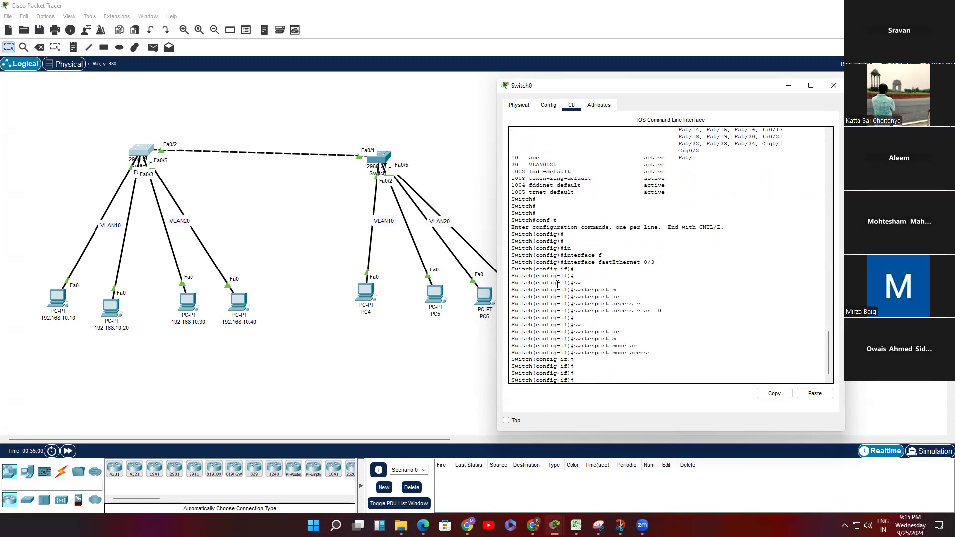
{"action": "key", "text": "ctrl+z"}
{"action": "key", "text": "Return"}
{"action": "key", "text": "Return"}
Display the VLAN summary again with show vlan brief to check the FastEthernet 0/3 assignment
{"action": "type", "text": "sh"}
{"action": "key", "text": "Tab"}
{"action": "type", "text": "v"}
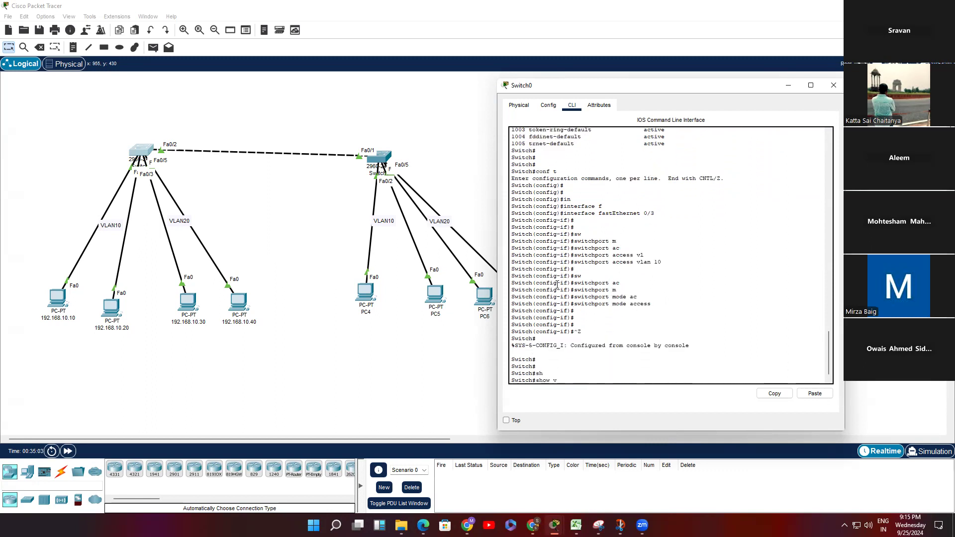
{"action": "type", "text": "l"}
{"action": "key", "text": "Tab"}
{"action": "type", "text": "br"}
{"action": "key", "text": "Tab"}
{"action": "key", "text": "Return"}
{"action": "key", "text": "Return"}
{"action": "key", "text": "Return"}
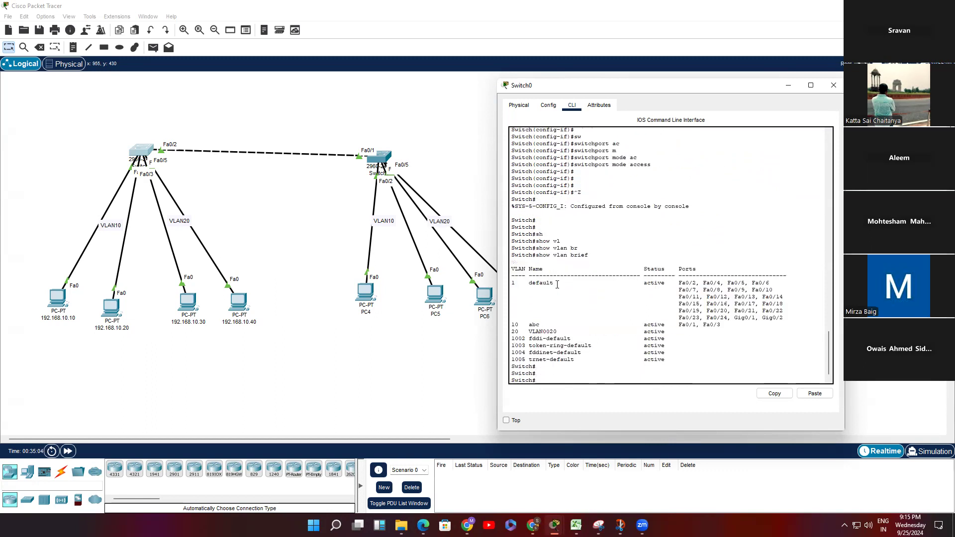
Examine which ports are assigned to VLAN 10 in the updated summary
{"action": "key", "text": "Return"}
{"action": "key", "text": "Return"}
{"action": "key", "text": "Return"}
{"action": "left_click_drag", "start_coordinate": [722, 304], "coordinate": [503, 309]}
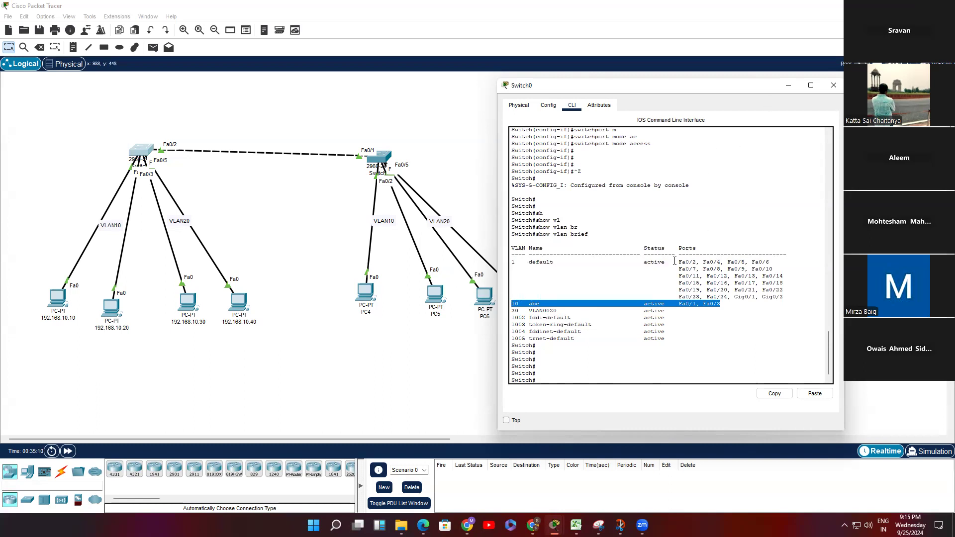
{"action": "left_click_drag", "start_coordinate": [720, 305], "coordinate": [506, 303]}
{"action": "left_click", "coordinate": [711, 353]}
{"action": "key", "text": "Return"}
{"action": "key", "text": "Return"}
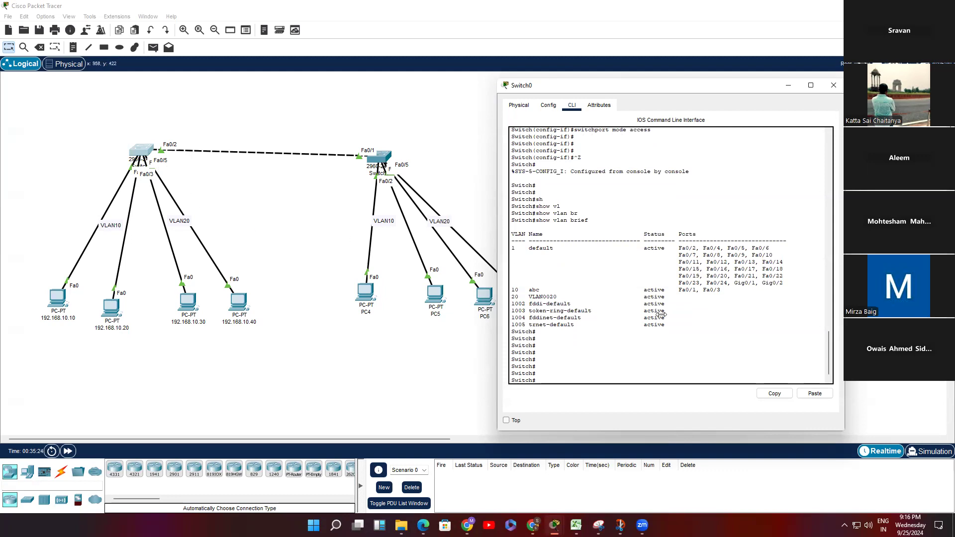
Enter global configuration mode on Switch0 again and begin an interface command for the next port
{"action": "type", "text": "conf t"}
{"action": "key", "text": "Return"}
{"action": "key", "text": "Return"}
{"action": "key", "text": "Return"}
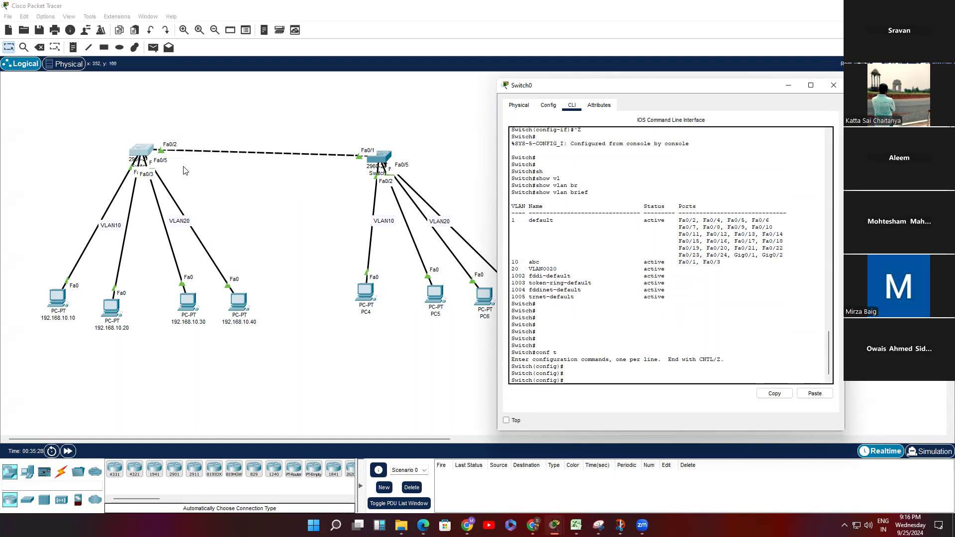
{"action": "type", "text": "in"}
{"action": "key", "text": "Tab"}
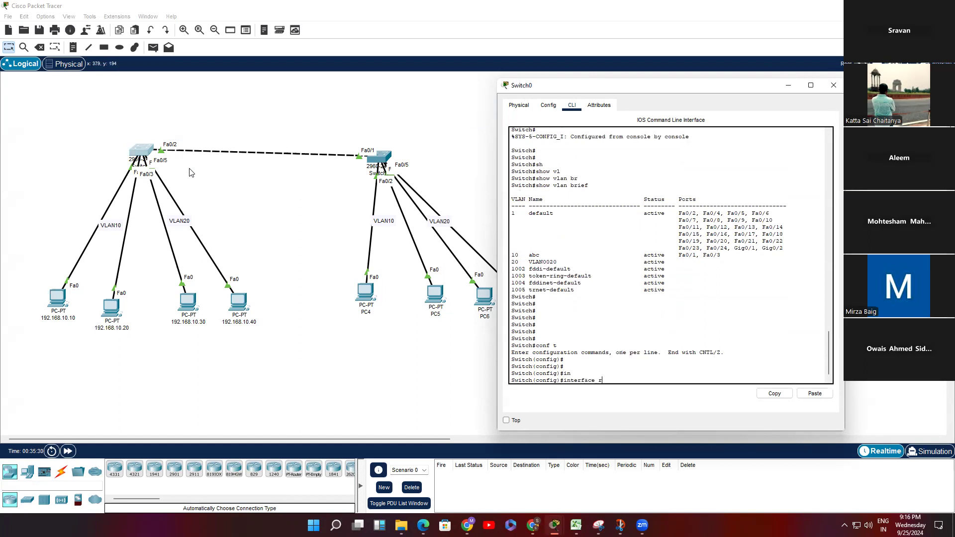
{"action": "type", "text": "r"}
{"action": "key", "text": "Tab"}
{"action": "key", "text": "BackSpace"}
{"action": "key", "text": "BackSpace"}
{"action": "key", "text": "BackSpace"}
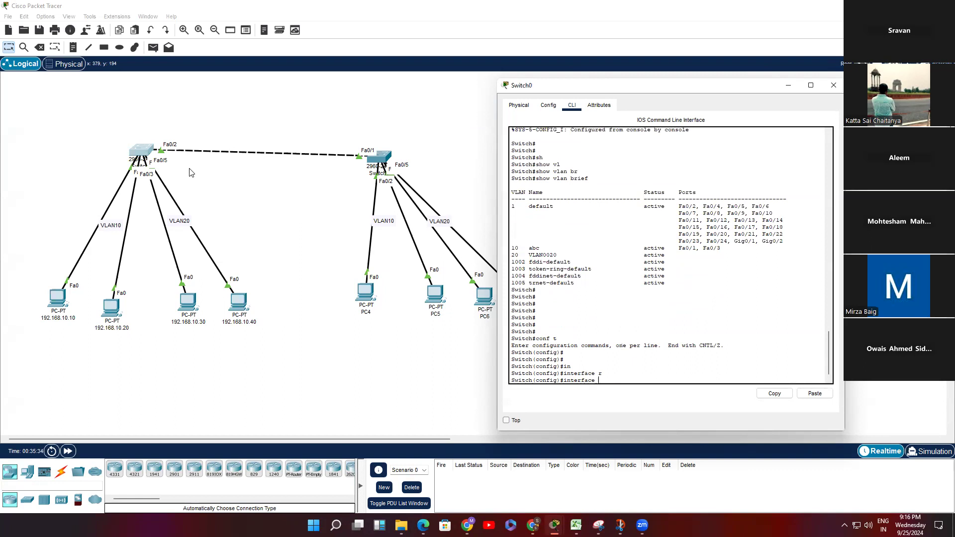
{"action": "type", "text": "in"}
{"action": "key", "text": "Tab"}
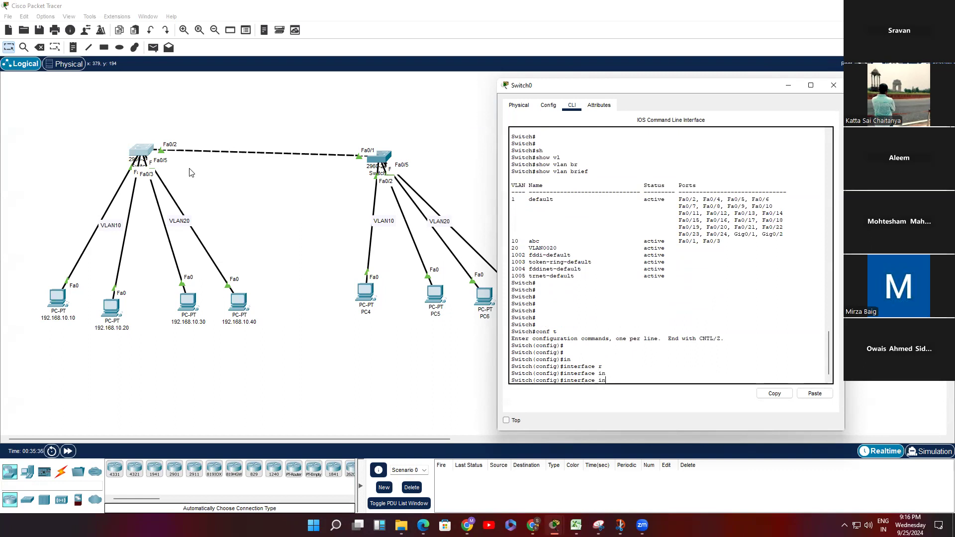
{"action": "key", "text": "BackSpace"}
{"action": "key", "text": "BackSpace"}
Complete the interface command for FastEthernet 0/4 to enter that port's configuration mode
{"action": "type", "text": "f"}
{"action": "key", "text": "Tab"}
{"action": "type", "text": "0/4"}
{"action": "key", "text": "Return"}
{"action": "key", "text": "Return"}
{"action": "key", "text": "Return"}
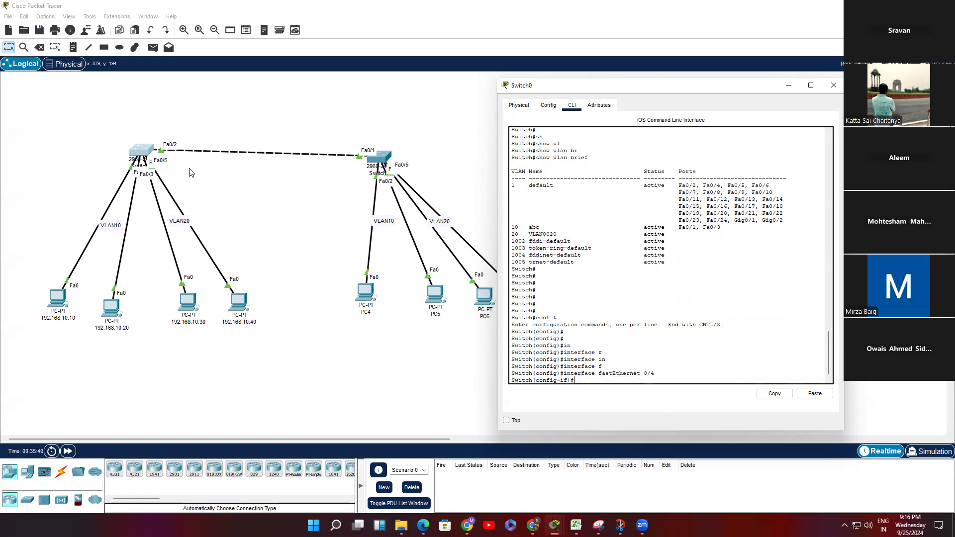
Set FastEthernet 0/4 on Switch0 to access mode with the switchport mode access command
{"action": "type", "text": "sw"}
{"action": "key", "text": "Tab"}
{"action": "type", "text": "moac"}
{"action": "key", "text": "Tab"}
{"action": "key", "text": "BackSpace"}
{"action": "key", "text": "BackSpace"}
{"action": "key", "text": "Tab"}
{"action": "type", "text": "ac"}
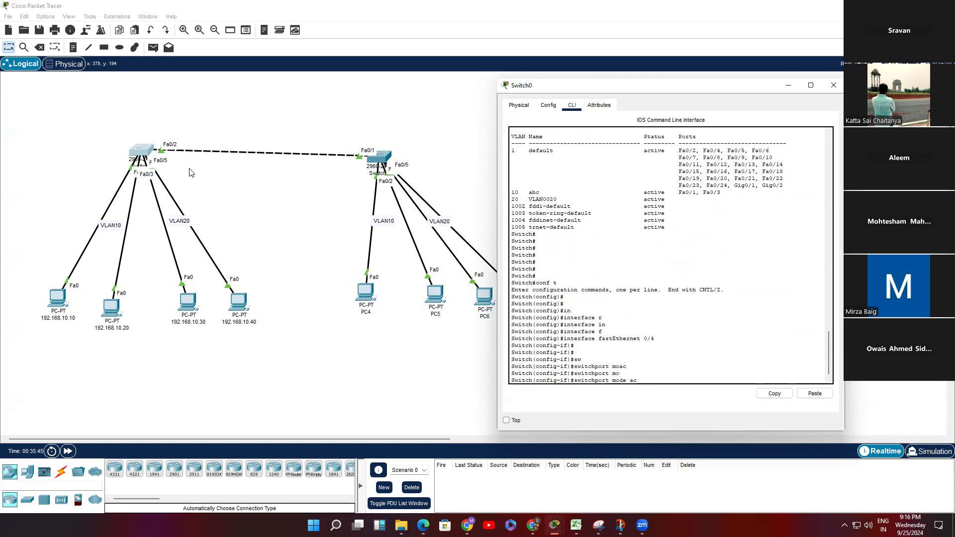
{"action": "key", "text": "Tab"}
{"action": "key", "text": "Return"}
{"action": "key", "text": "Return"}
Assign FastEthernet 0/4 to VLAN 20 with the switchport access vlan 20 command
{"action": "type", "text": "sw"}
{"action": "key", "text": "Tab"}
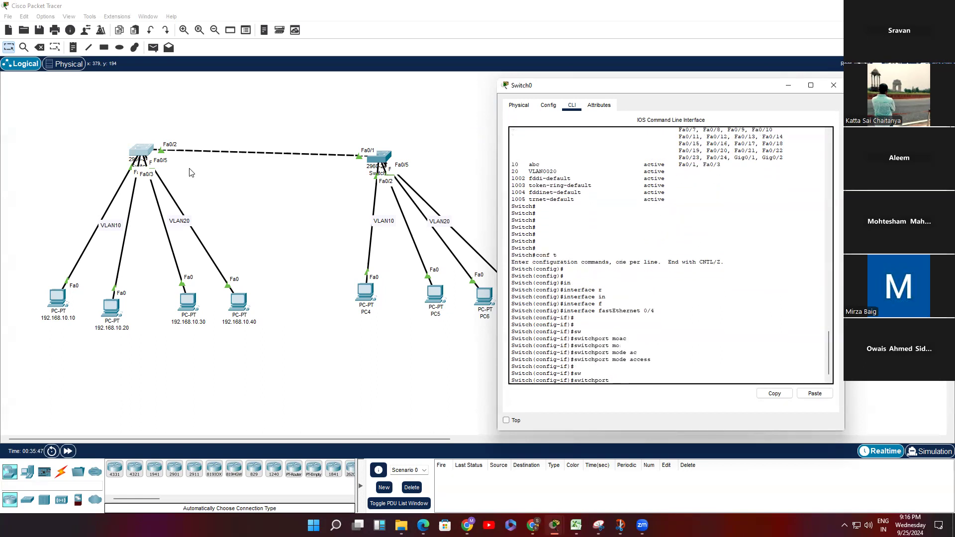
{"action": "type", "text": "ac"}
{"action": "key", "text": "Tab"}
{"action": "type", "text": "v"}
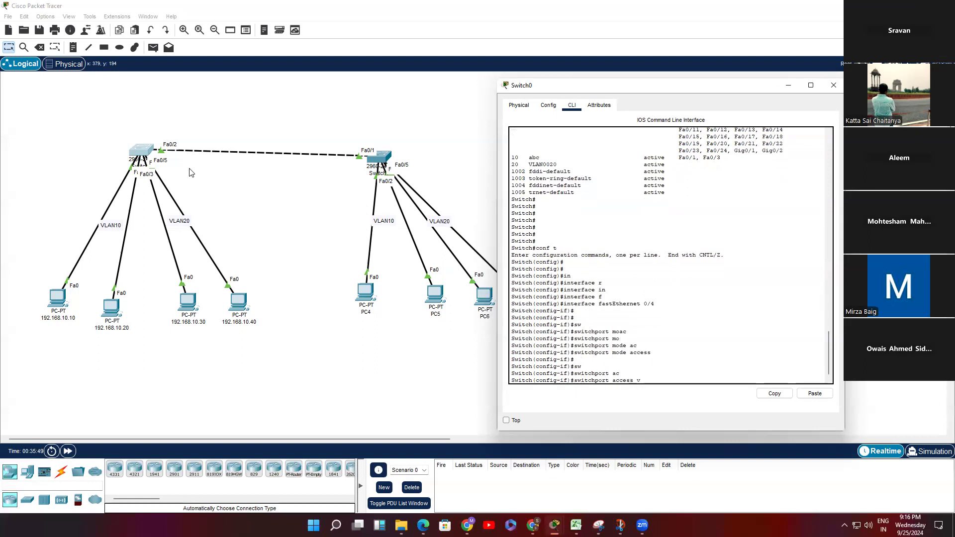
{"action": "type", "text": "l"}
{"action": "key", "text": "Tab"}
{"action": "key", "text": "Return"}
{"action": "key", "text": "Return"}
{"action": "key", "text": "Return"}
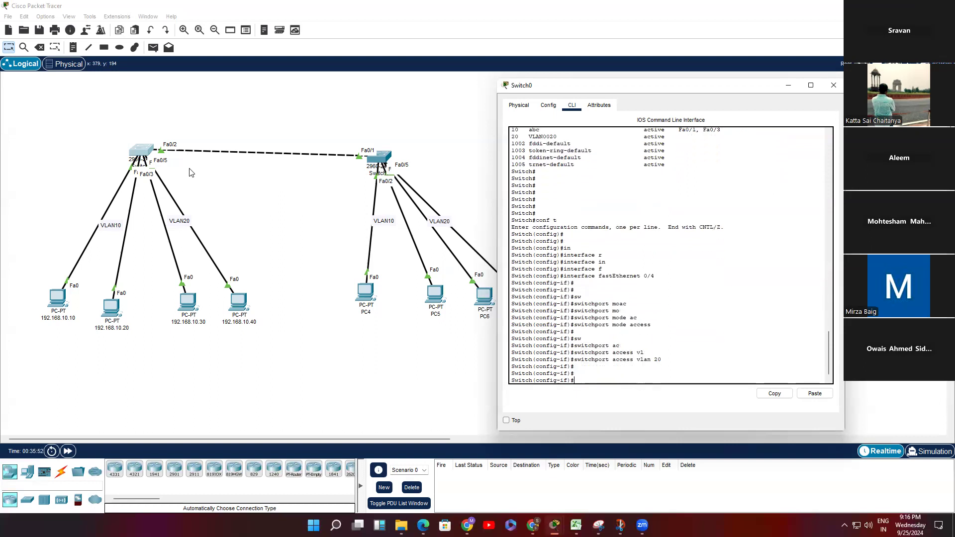
Exit the current interface and enter configuration mode for FastEthernet 0/5 on Switch0
{"action": "type", "text": "ex"}
{"action": "key", "text": "Return"}
{"action": "key", "text": "Return"}
{"action": "key", "text": "Return"}
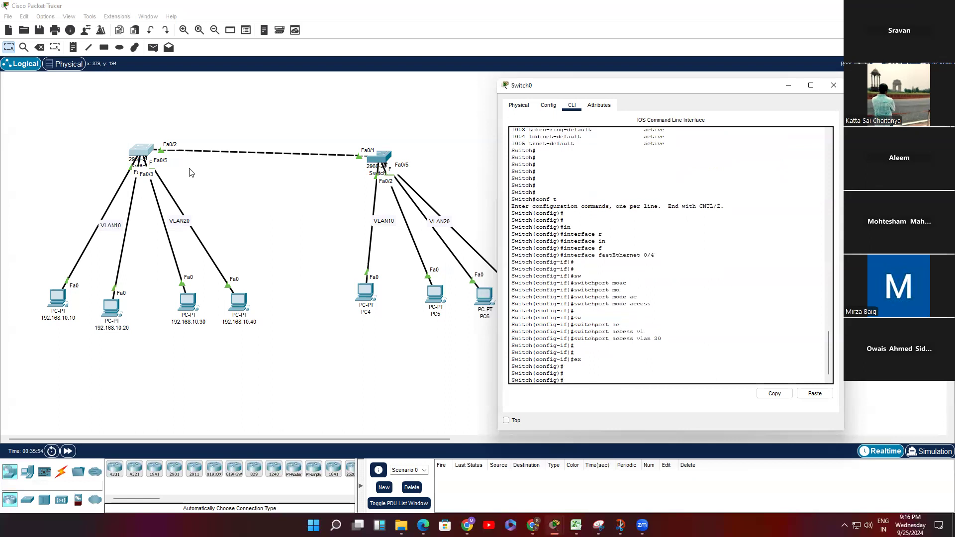
{"action": "type", "text": "in"}
{"action": "key", "text": "Tab"}
{"action": "type", "text": "f"}
{"action": "key", "text": "Tab"}
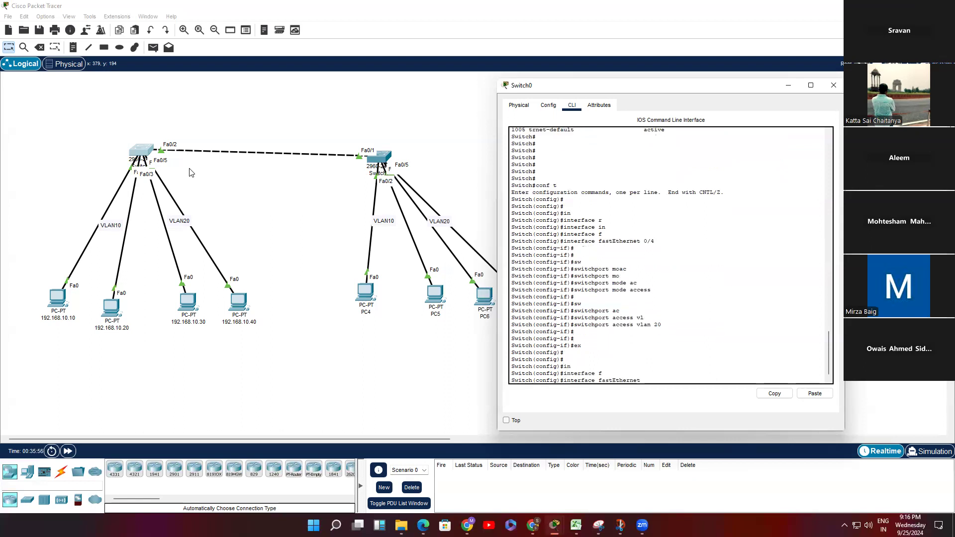
{"action": "type", "text": "0/5"}
{"action": "key", "text": "Return"}
{"action": "key", "text": "Return"}
{"action": "key", "text": "Return"}
Set FastEthernet 0/5 to access mode with the switchport mode access command
{"action": "type", "text": "sw"}
{"action": "key", "text": "Tab"}
{"action": "type", "text": "m"}
{"action": "key", "text": "Tab"}
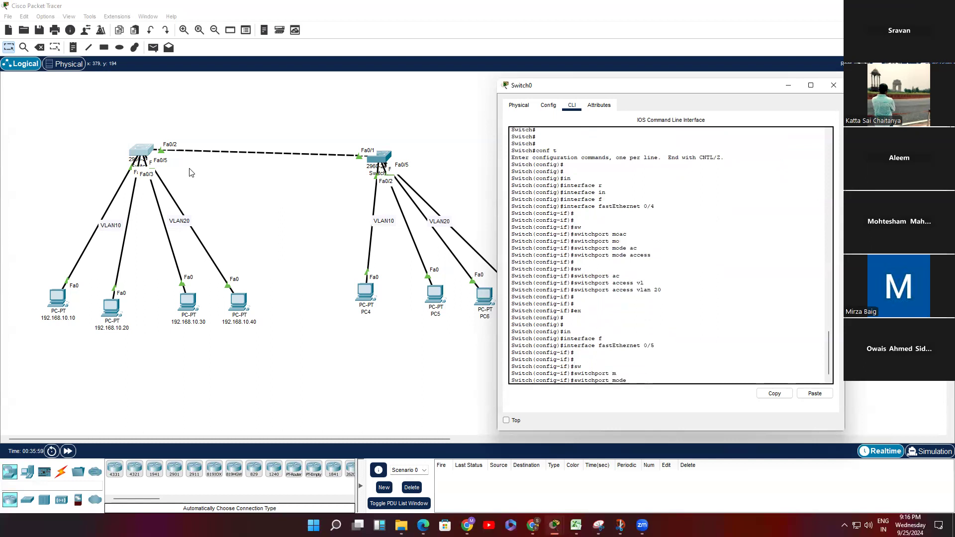
{"action": "key", "text": "Tab"}
{"action": "type", "text": "ac"}
{"action": "key", "text": "Tab"}
{"action": "key", "text": "Return"}
{"action": "key", "text": "Return"}
{"action": "key", "text": "Return"}
Assign FastEthernet 0/5 to VLAN 20 with the switchport access vlan 20 command
{"action": "type", "text": "sw"}
{"action": "key", "text": "Tab"}
{"action": "type", "text": "ac"}
{"action": "key", "text": "Tab"}
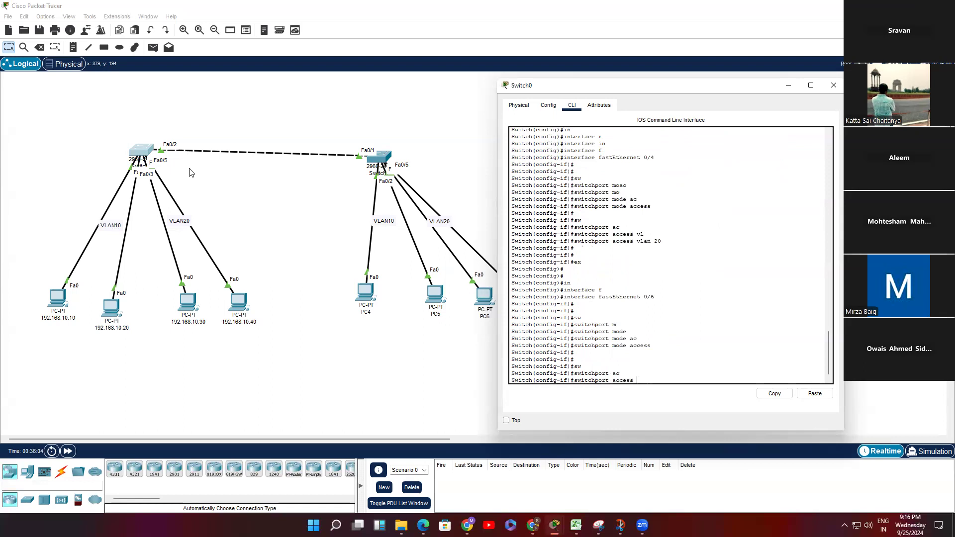
{"action": "type", "text": "vlan 20"}
{"action": "key", "text": "Tab"}
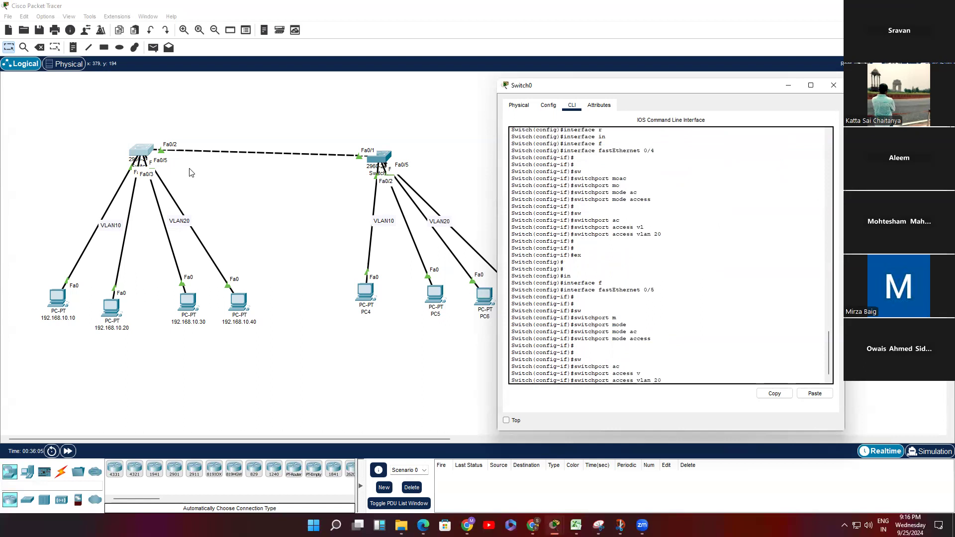
{"action": "type", "text": "20"}
{"action": "key", "text": "Return"}
{"action": "key", "text": "Return"}
{"action": "key", "text": "Return"}
Return to privileged mode on Switch0 and display the VLAN summary with show vlan brief
{"action": "key", "text": "ctrl+z"}
{"action": "key", "text": "Return"}
{"action": "key", "text": "Return"}
{"action": "type", "text": "sh"}
{"action": "key", "text": "Tab"}
{"action": "type", "text": "vl"}
{"action": "key", "text": "Tab"}
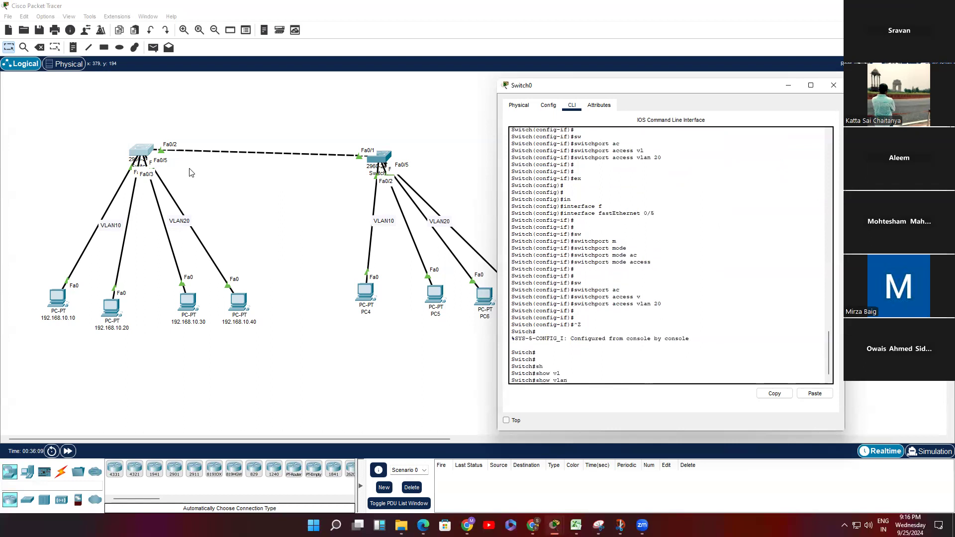
{"action": "type", "text": "b"}
{"action": "key", "text": "Tab"}
{"action": "key", "text": "Return"}
{"action": "key", "text": "Return"}
{"action": "key", "text": "Return"}
{"action": "key", "text": "Return"}
{"action": "key", "text": "Return"}
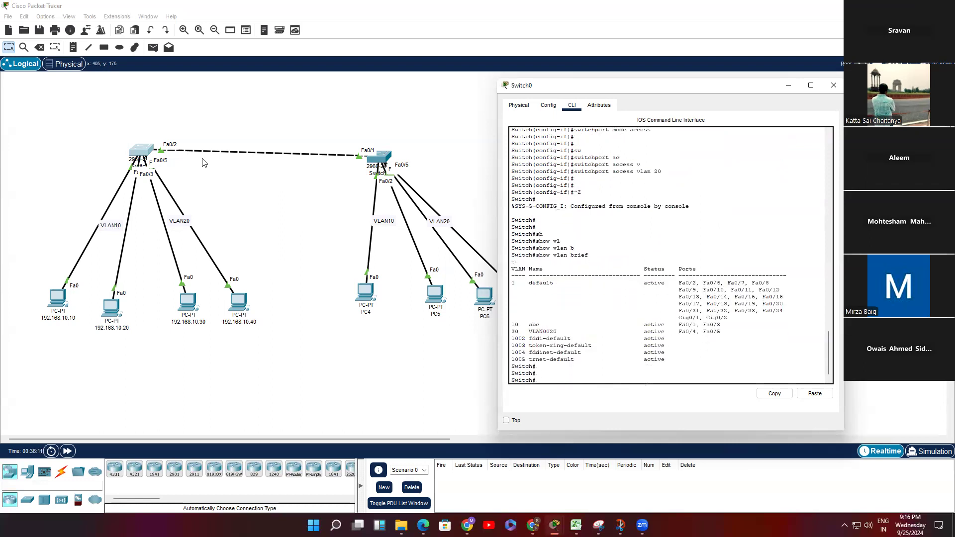
Examine the port assignments of VLANs 10 and 20 in the VLAN summary
{"action": "left_click_drag", "start_coordinate": [729, 320], "coordinate": [504, 313]}
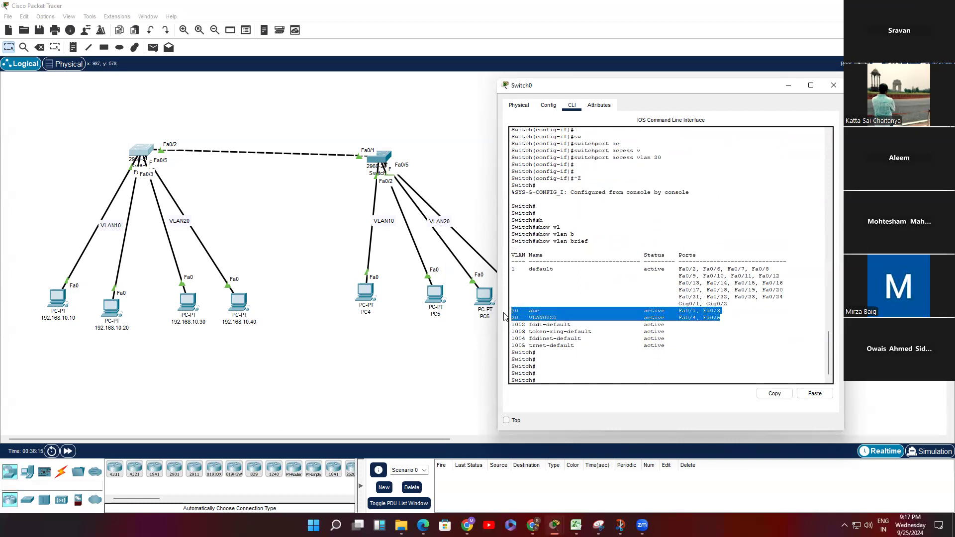
{"action": "left_click", "coordinate": [735, 313]}
{"action": "left_click_drag", "start_coordinate": [729, 318], "coordinate": [510, 309]}
{"action": "left_click", "coordinate": [641, 361]}
{"action": "key", "text": "Return"}
{"action": "key", "text": "Return"}
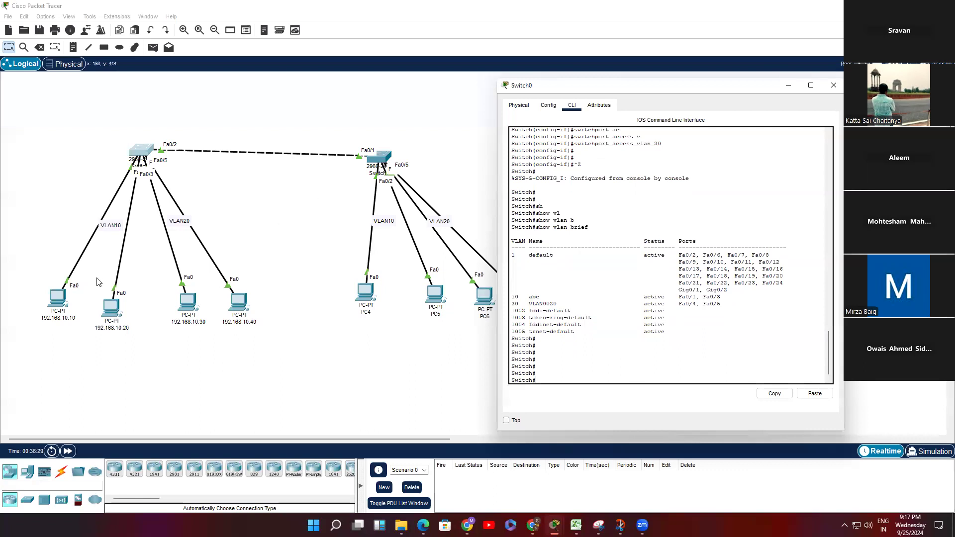
Open the command prompt of PC 192.168.10.10 and ping 192.168.10.30 to test connectivity between VLAN 10 and VLAN 20
{"action": "mouse_move", "coordinate": [59, 298]}
{"action": "left_mouse_down"}
{"action": "mouse_move", "coordinate": [187, 293]}
{"action": "mouse_move", "coordinate": [56, 299]}
{"action": "left_mouse_up"}
{"action": "left_click", "coordinate": [55, 298]}
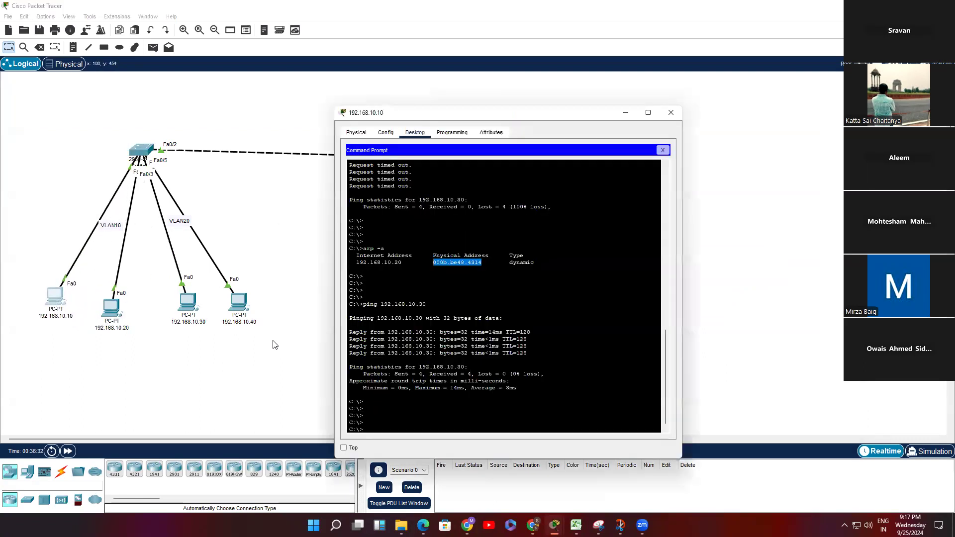
{"action": "left_click", "coordinate": [536, 387]}
{"action": "key", "text": "Return"}
{"action": "key", "text": "Return"}
{"action": "key", "text": "Return"}
{"action": "key", "text": "Up"}
{"action": "left_click_drag", "start_coordinate": [519, 365], "coordinate": [349, 284]}
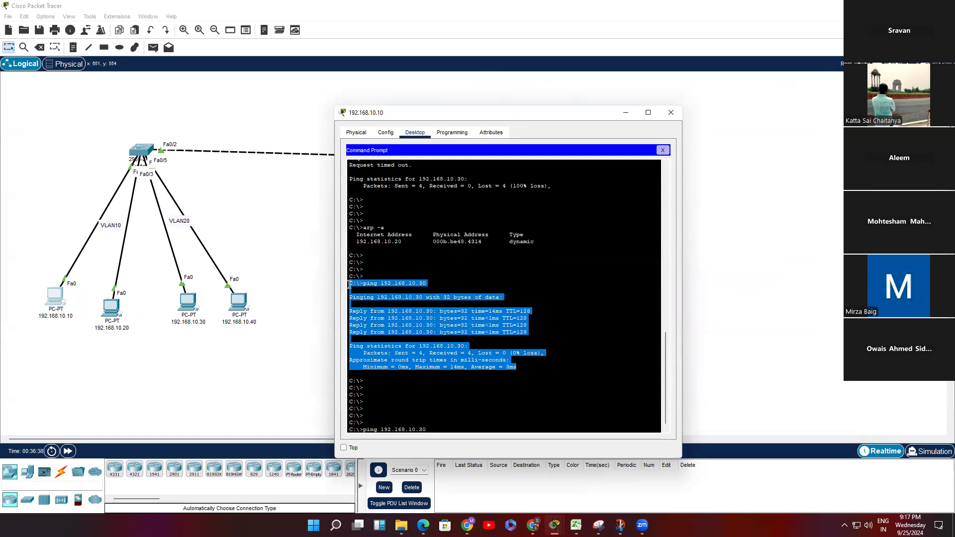
{"action": "left_click", "coordinate": [560, 346]}
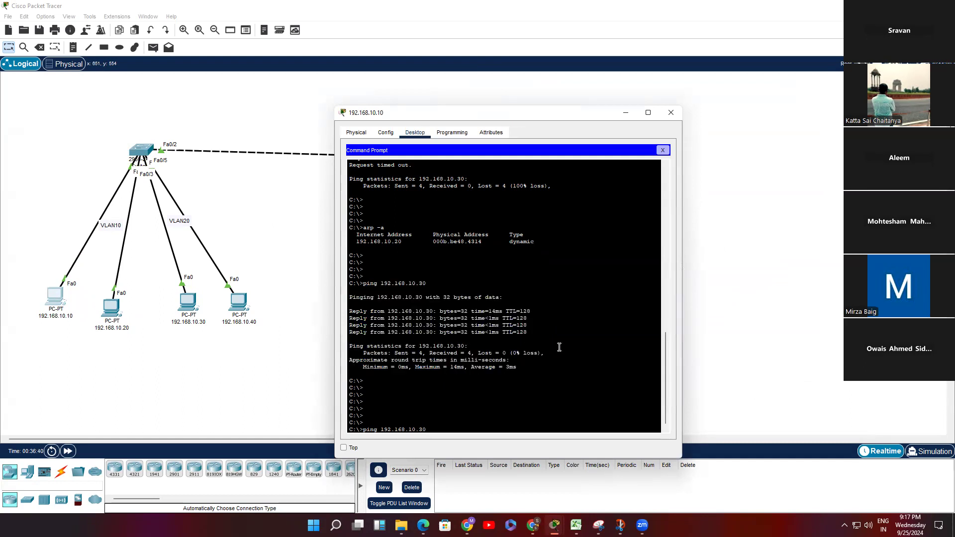
{"action": "key", "text": "Return"}
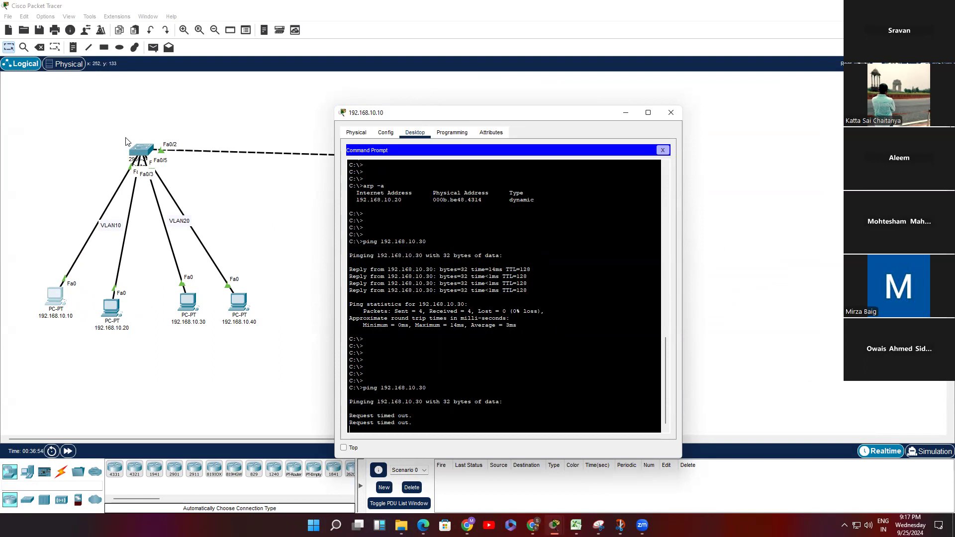
Move PC 192.168.10.20 closer to 192.168.10.10 and PC 192.168.10.30 closer to 192.168.10.40 in the topology
{"action": "left_click_drag", "start_coordinate": [112, 307], "coordinate": [55, 301]}
{"action": "mouse_move", "coordinate": [186, 304]}
{"action": "left_mouse_down"}
{"action": "mouse_move", "coordinate": [236, 302]}
{"action": "mouse_move", "coordinate": [200, 304]}
{"action": "left_mouse_up"}
{"action": "left_click_drag", "start_coordinate": [57, 302], "coordinate": [101, 302]}
Ping 192.168.10.20 from PC 192.168.10.10 to test connectivity within VLAN 10
{"action": "left_click", "coordinate": [54, 298]}
{"action": "left_click", "coordinate": [535, 371]}
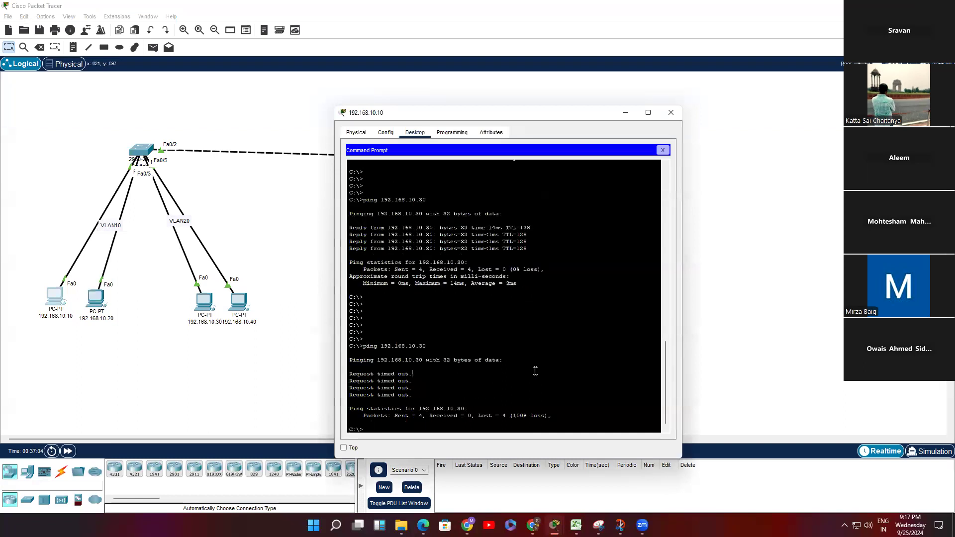
{"action": "key", "text": "Return"}
{"action": "key", "text": "Return"}
{"action": "type", "text": "pin"}
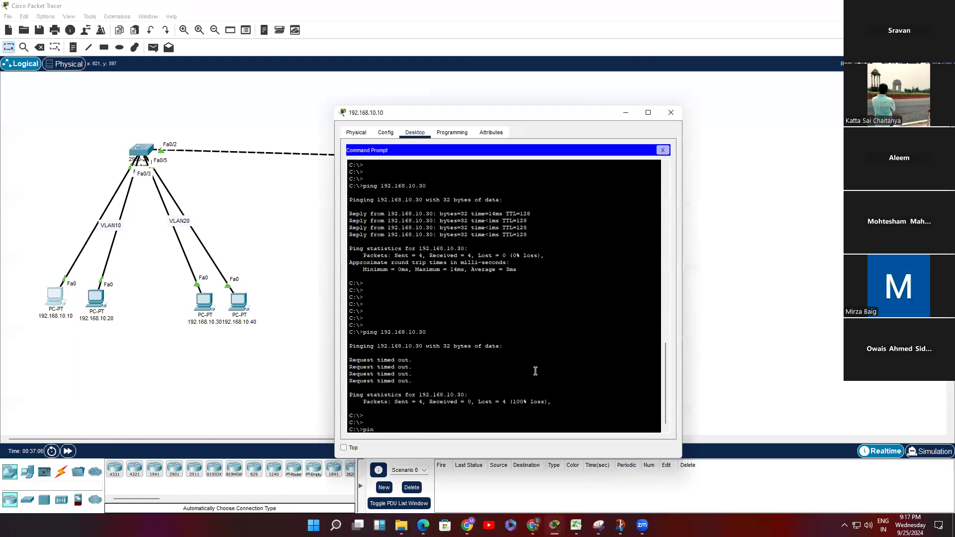
{"action": "type", "text": "g 192.168.2"}
{"action": "type", "text": ".20"}
{"action": "key", "text": "Return"}
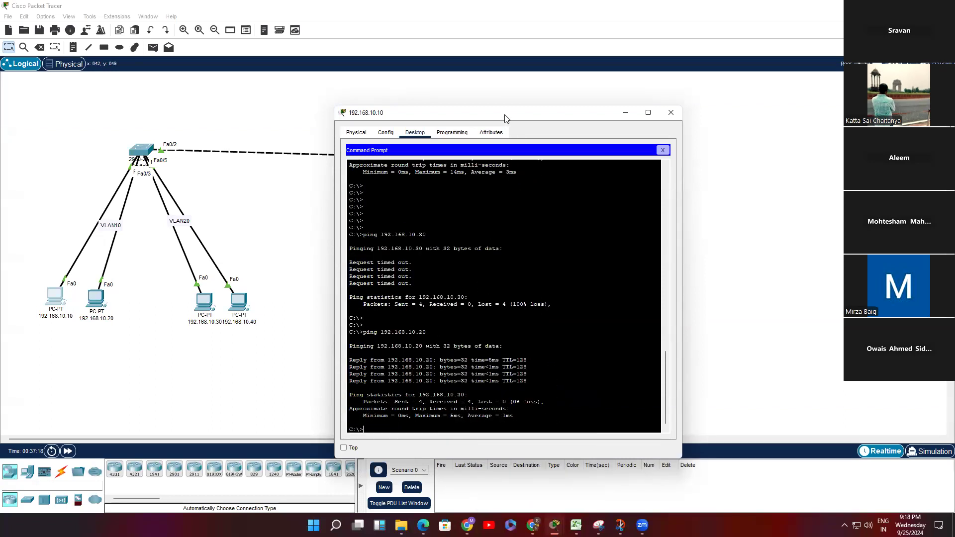
Move PC5 slightly closer to PC4 and open the command line of Switch1 at its user prompt
{"action": "left_click_drag", "start_coordinate": [505, 118], "coordinate": [658, 97]}
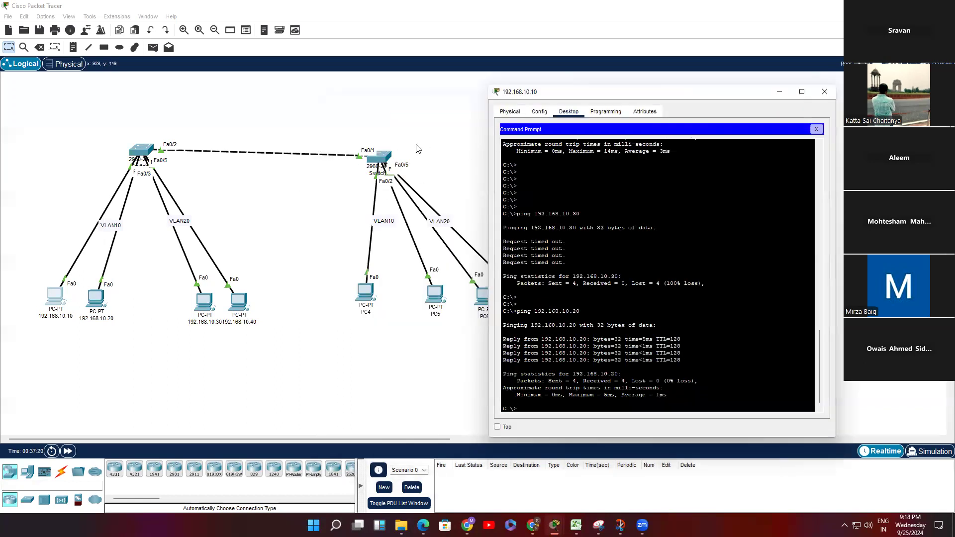
{"action": "left_click_drag", "start_coordinate": [431, 287], "coordinate": [416, 288]}
{"action": "left_click", "coordinate": [384, 156]}
{"action": "left_click_drag", "start_coordinate": [487, 114], "coordinate": [637, 92]}
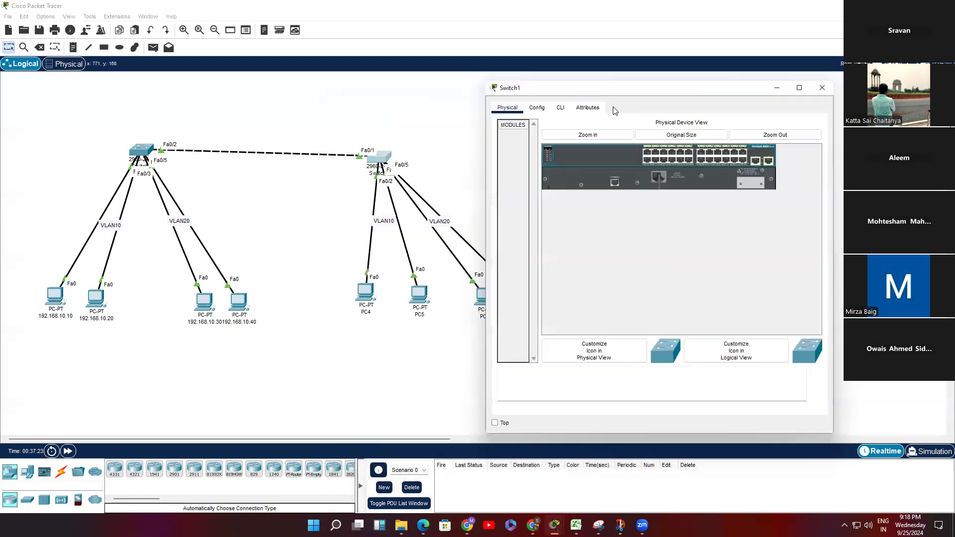
{"action": "left_click", "coordinate": [561, 107]}
{"action": "key", "text": "Return"}
{"action": "key", "text": "Return"}
{"action": "key", "text": "Return"}
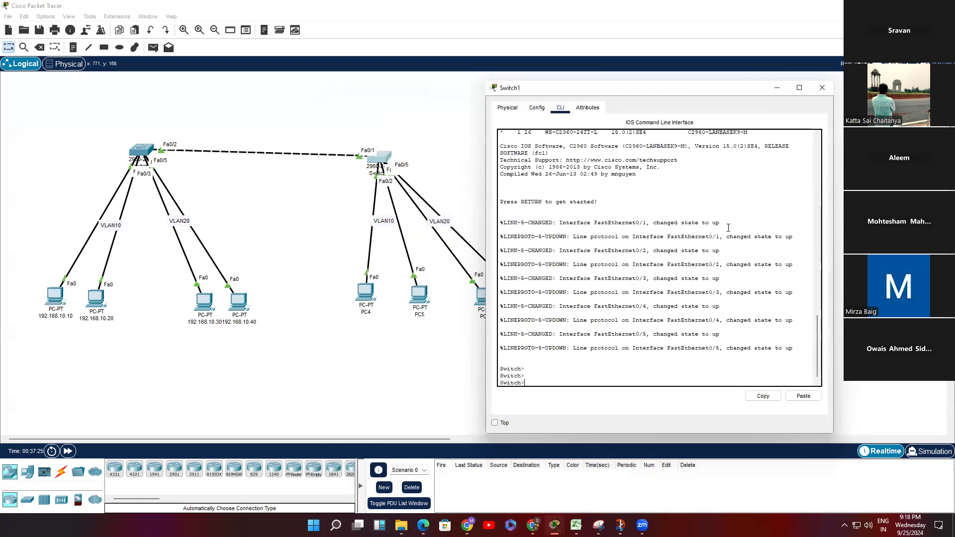
Enter privileged mode on Switch1 and start global configuration mode with conf t
{"action": "type", "text": "en"}
{"action": "key", "text": "Return"}
{"action": "key", "text": "Return"}
{"action": "key", "text": "Return"}
{"action": "type", "text": "conf t"}
{"action": "key", "text": "Return"}
{"action": "key", "text": "Return"}
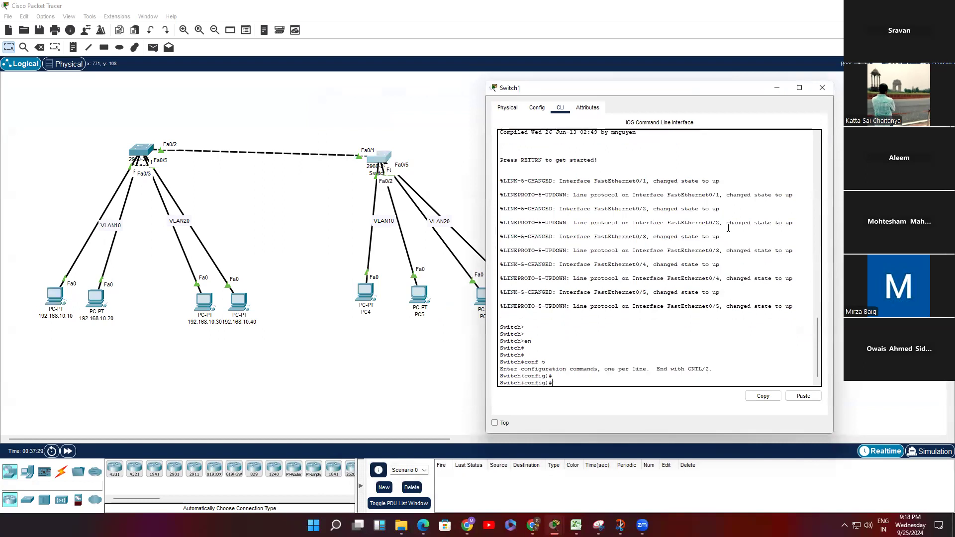
Begin an interface range command in Switch1's global configuration mode
{"action": "type", "text": "in"}
{"action": "key", "text": "Tab"}
{"action": "type", "text": "r"}
{"action": "key", "text": "Tab"}
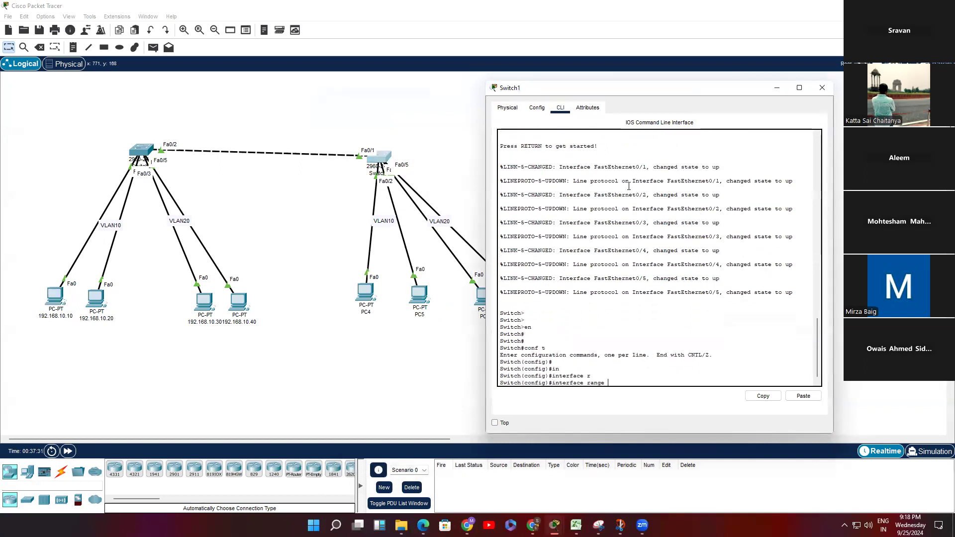
Reposition PC4 and PC5 below Switch1 to group them as the VLAN10 computers
{"action": "left_click_drag", "start_coordinate": [368, 295], "coordinate": [336, 289]}
{"action": "left_click_drag", "start_coordinate": [419, 296], "coordinate": [402, 284]}
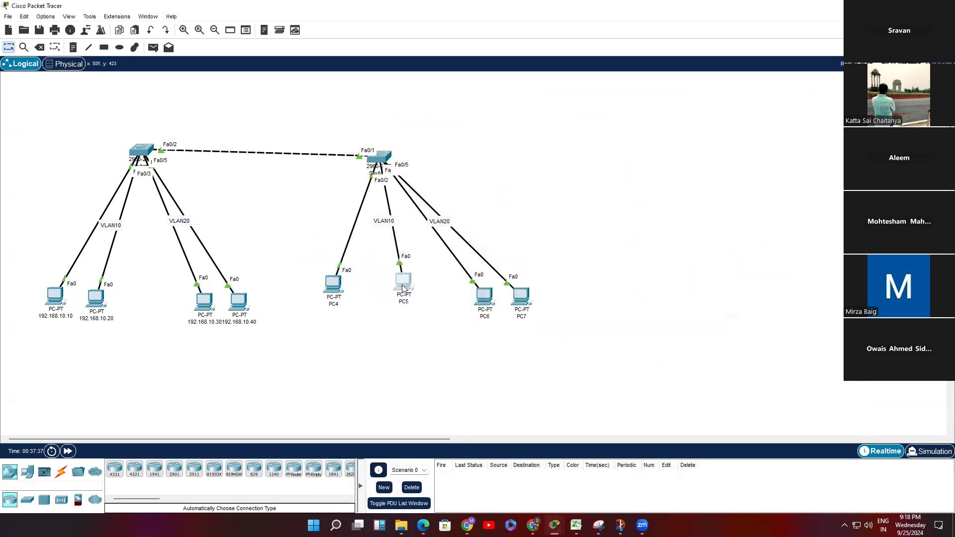
{"action": "left_click_drag", "start_coordinate": [331, 286], "coordinate": [363, 289]}
Complete Switch1's interface range command with fastEthernet 0/2-3 to configure both ports together
{"action": "left_click", "coordinate": [379, 157]}
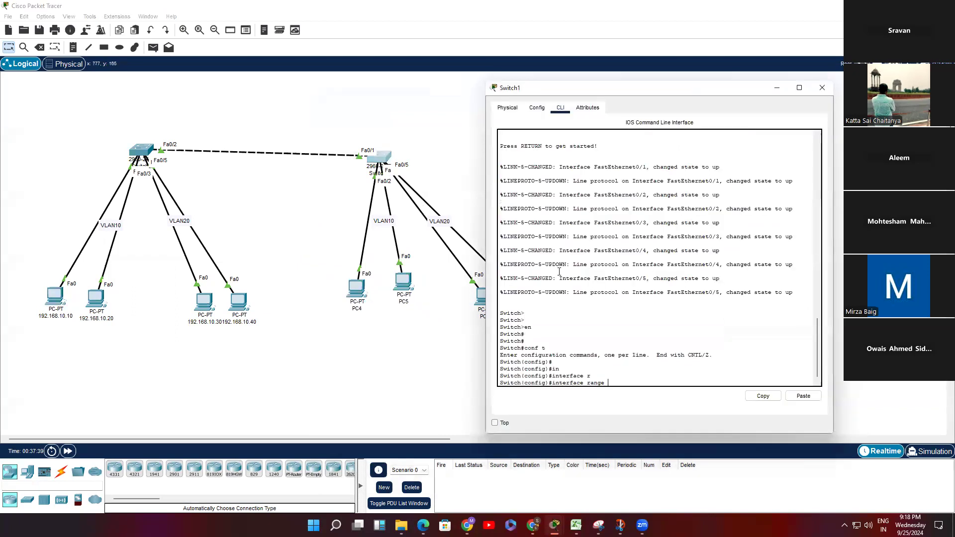
{"action": "key", "text": "Tab"}
{"action": "key", "text": "Tab"}
{"action": "key", "text": "Tab"}
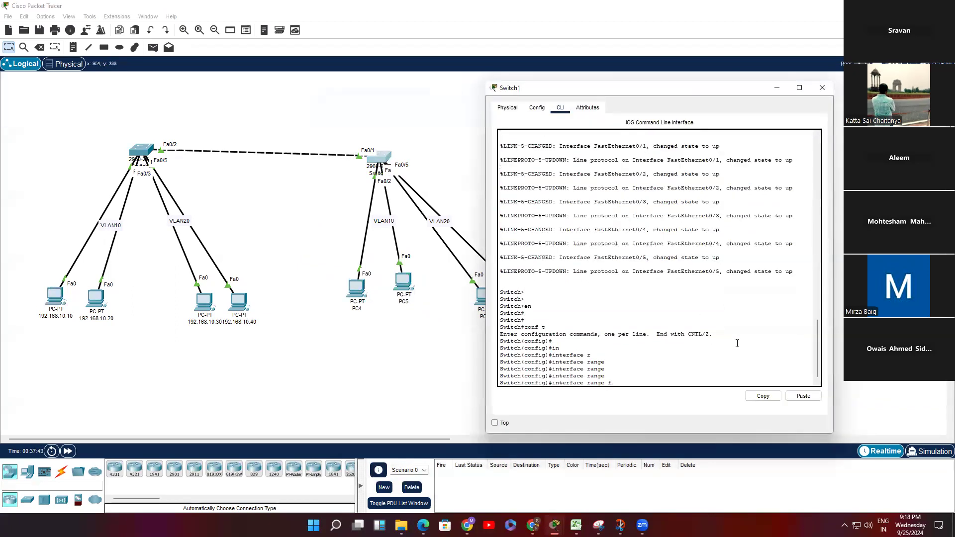
{"action": "type", "text": "f"}
{"action": "key", "text": "Tab"}
{"action": "type", "text": "0/2"}
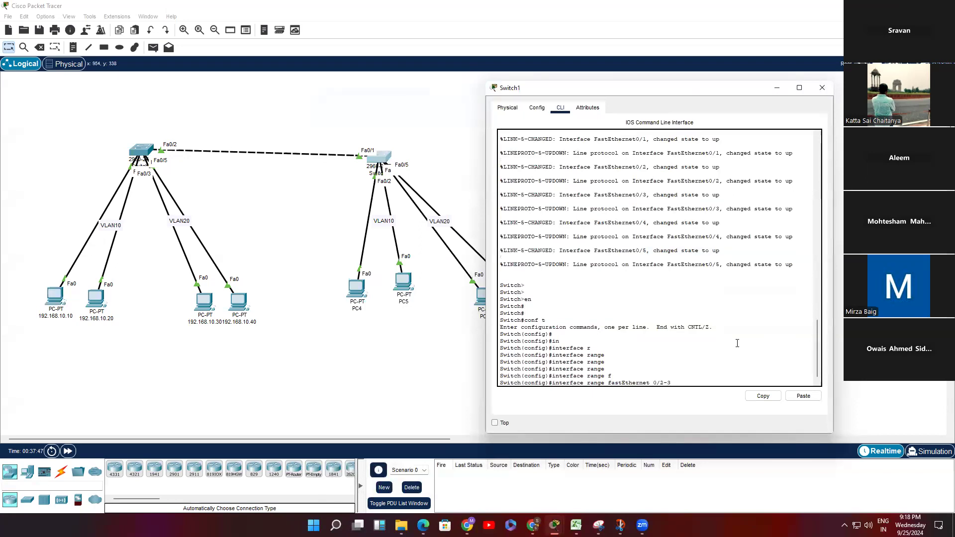
{"action": "type", "text": "-3"}
{"action": "key", "text": "Return"}
{"action": "key", "text": "Return"}
{"action": "key", "text": "Return"}
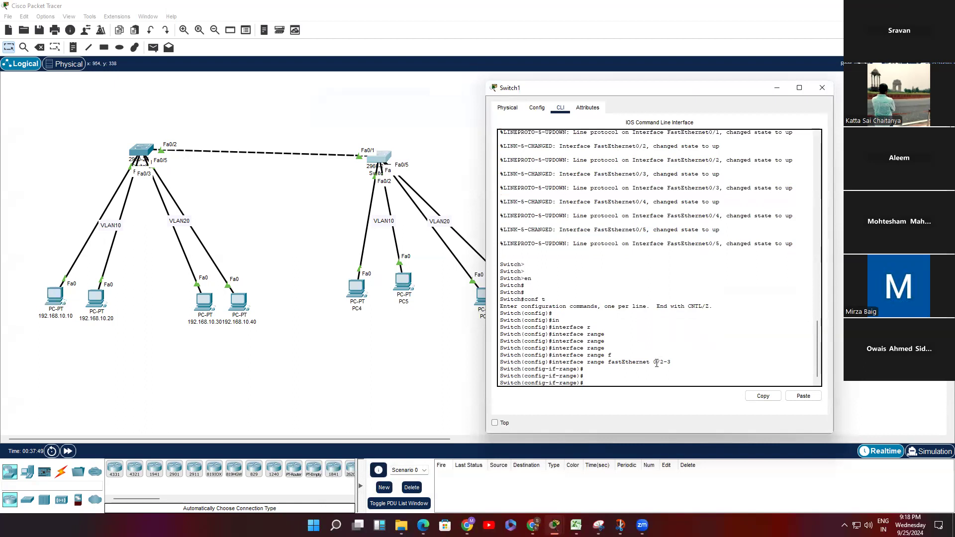
{"action": "left_click_drag", "start_coordinate": [652, 362], "coordinate": [674, 362]}
{"action": "left_click", "coordinate": [689, 361]}
{"action": "type", "text": "sw"}
{"action": "key", "text": "Tab"}
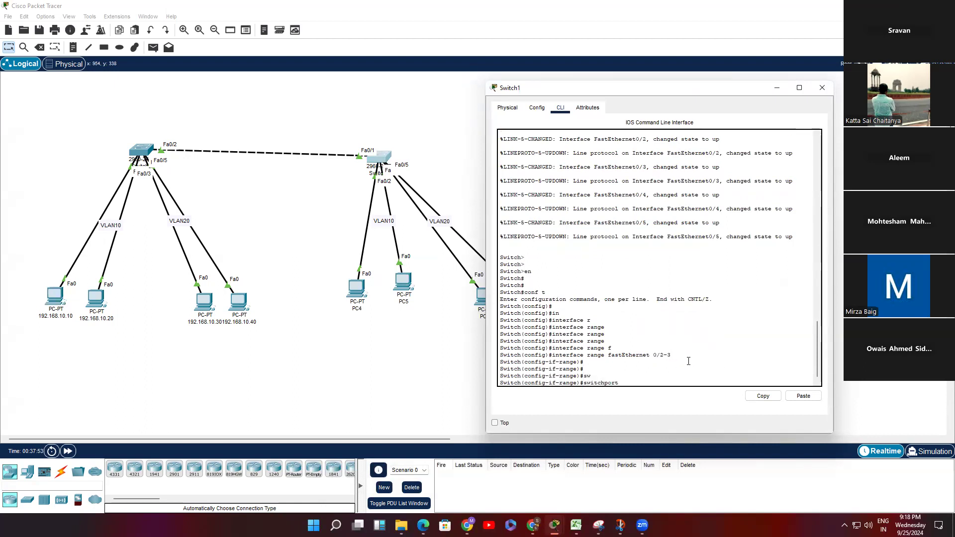
{"action": "type", "text": "m"}
{"action": "key", "text": "Tab"}
{"action": "type", "text": "ac"}
{"action": "key", "text": "Tab"}
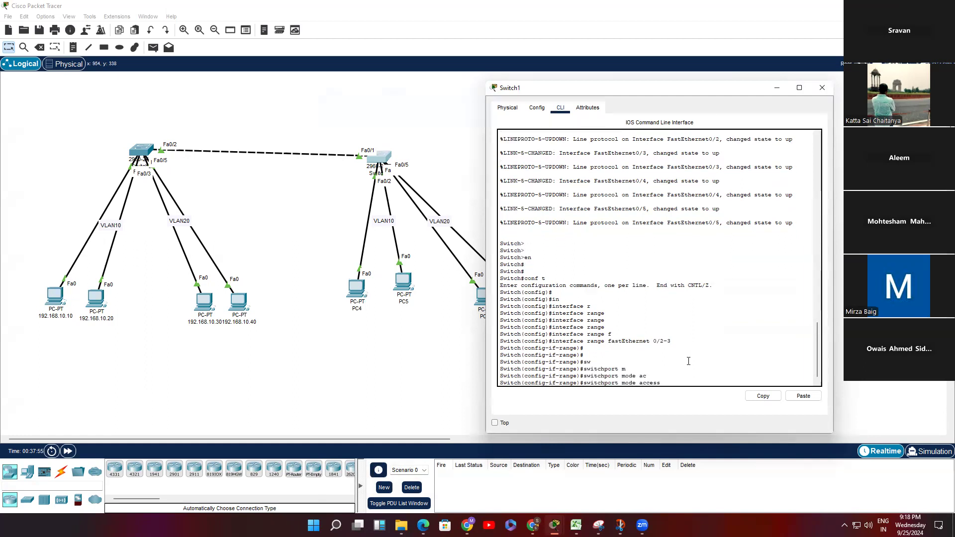
{"action": "key", "text": "BackSpace"}
{"action": "key", "text": "BackSpace"}
{"action": "key", "text": "BackSpace"}
{"action": "key", "text": "BackSpace"}
{"action": "key", "text": "BackSpace"}
{"action": "key", "text": "BackSpace"}
{"action": "key", "text": "BackSpace"}
{"action": "key", "text": "BackSpace"}
{"action": "key", "text": "BackSpace"}
{"action": "key", "text": "BackSpace"}
{"action": "key", "text": "BackSpace"}
{"action": "key", "text": "BackSpace"}
{"action": "key", "text": "BackSpace"}
{"action": "key", "text": "BackSpace"}
{"action": "key", "text": "BackSpace"}
{"action": "key", "text": "BackSpace"}
{"action": "key", "text": "BackSpace"}
{"action": "key", "text": "BackSpace"}
{"action": "key", "text": "BackSpace"}
{"action": "key", "text": "BackSpace"}
Assign Switch1's selected fastEthernet 0/2-3 interface range to VLAN 10 with switchport access vlan 10
{"action": "type", "text": "sw"}
{"action": "key", "text": "Tab"}
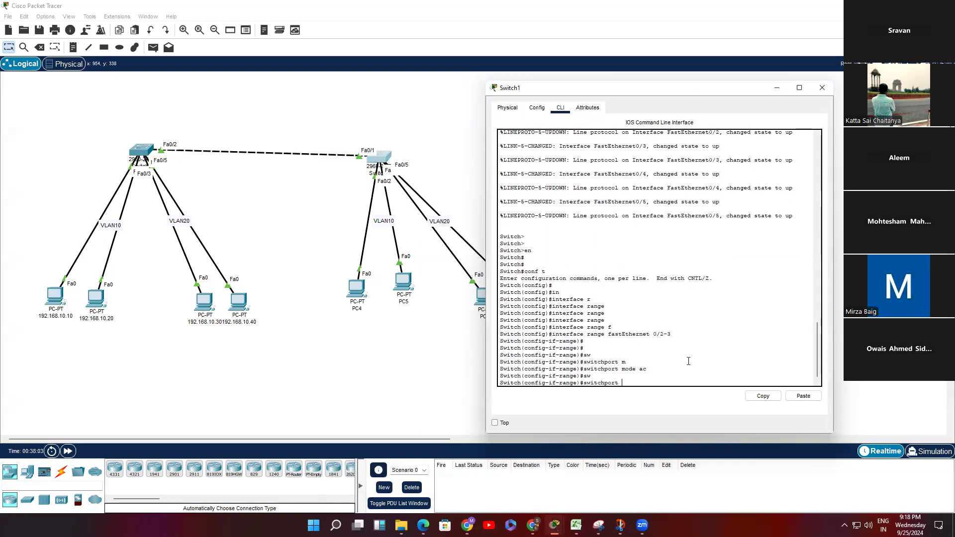
{"action": "type", "text": "ac"}
{"action": "key", "text": "Tab"}
{"action": "type", "text": "v"}
{"action": "key", "text": "Tab"}
{"action": "type", "text": "1"}
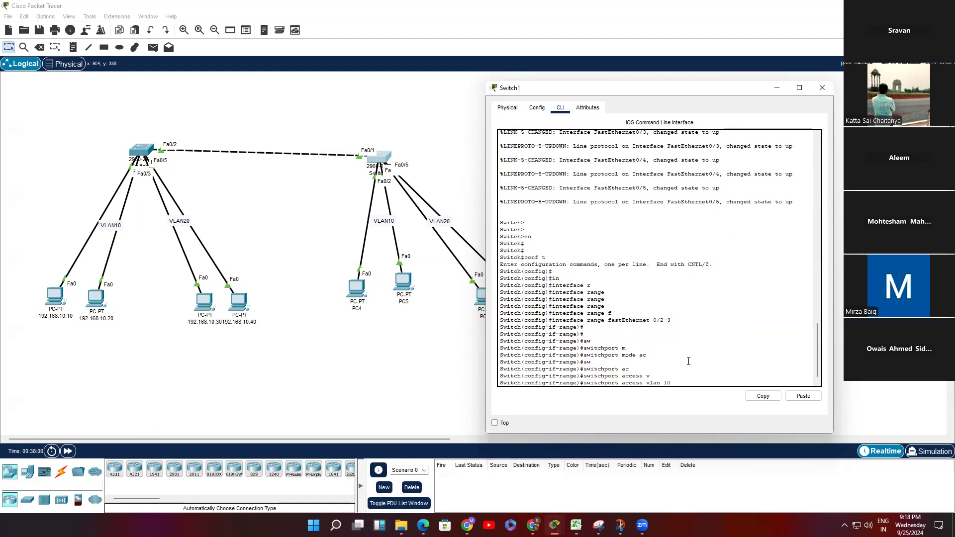
{"action": "type", "text": "0"}
{"action": "key", "text": "Return"}
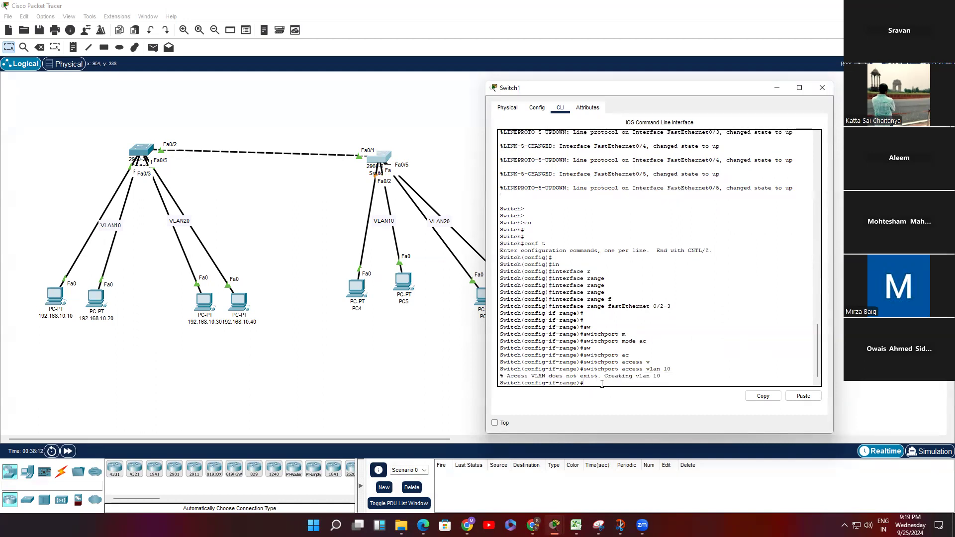
Exit the interface range and enter VLAN 10's configuration mode on Switch1
{"action": "scroll", "coordinate": [646, 330], "scroll_direction": "up", "scroll_amount": 15}
{"action": "scroll", "coordinate": [647, 330], "scroll_direction": "down", "scroll_amount": 5}
{"action": "scroll", "coordinate": [648, 330], "scroll_direction": "down", "scroll_amount": 15}
{"action": "type", "text": "ex"}
{"action": "key", "text": "Return"}
{"action": "key", "text": "Return"}
{"action": "key", "text": "Return"}
{"action": "type", "text": "v"}
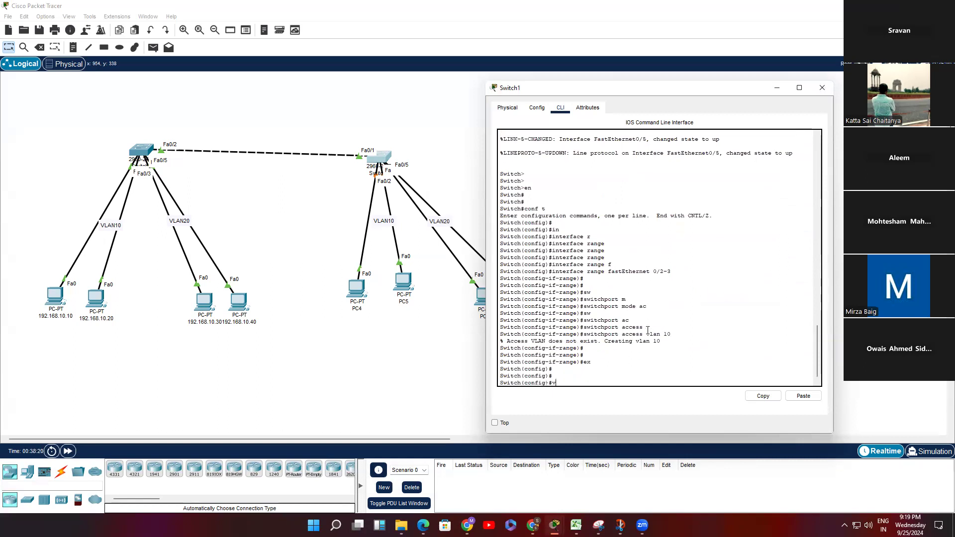
{"action": "type", "text": "l"}
{"action": "key", "text": "Tab"}
{"action": "type", "text": "10"}
{"action": "key", "text": "Return"}
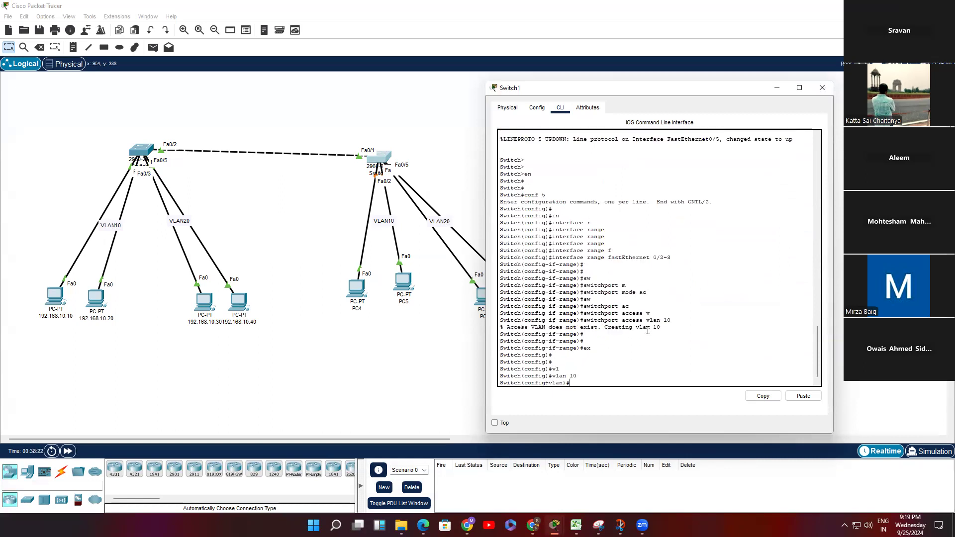
Name VLAN 10 abc on Switch1 and return to global configuration mode
{"action": "type", "text": "na"}
{"action": "key", "text": "Tab"}
{"action": "type", "text": "abc"}
{"action": "key", "text": "Return"}
{"action": "key", "text": "Return"}
{"action": "key", "text": "Return"}
{"action": "type", "text": "ex"}
{"action": "key", "text": "Return"}
{"action": "key", "text": "Return"}
{"action": "key", "text": "Return"}
Create VLAN 20 on Switch1, name it Account, and exit VLAN configuration mode
{"action": "type", "text": "vl"}
{"action": "key", "text": "Tab"}
{"action": "type", "text": "20"}
{"action": "key", "text": "Return"}
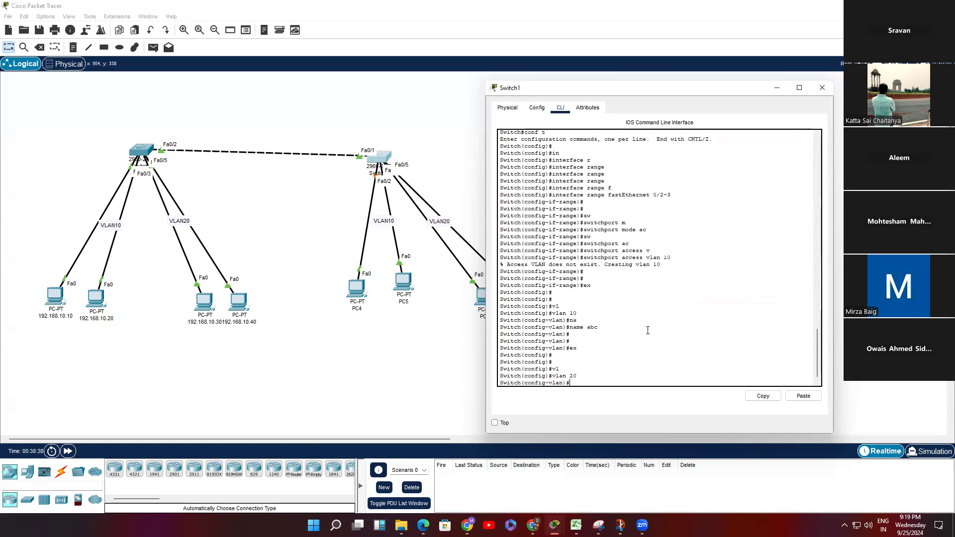
{"action": "type", "text": "na"}
{"action": "key", "text": "Tab"}
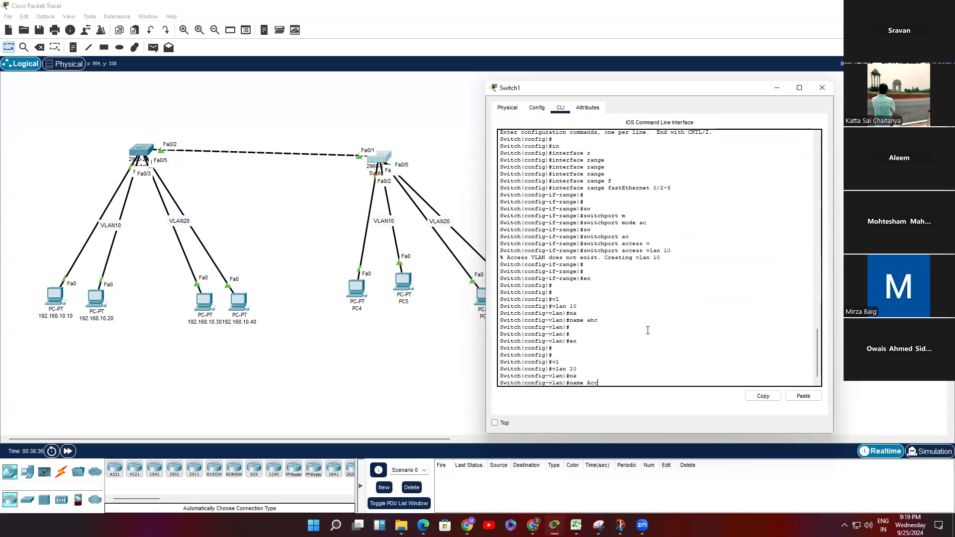
{"action": "type", "text": "Account"}
{"action": "key", "text": "Return"}
{"action": "key", "text": "Return"}
{"action": "type", "text": "e"}
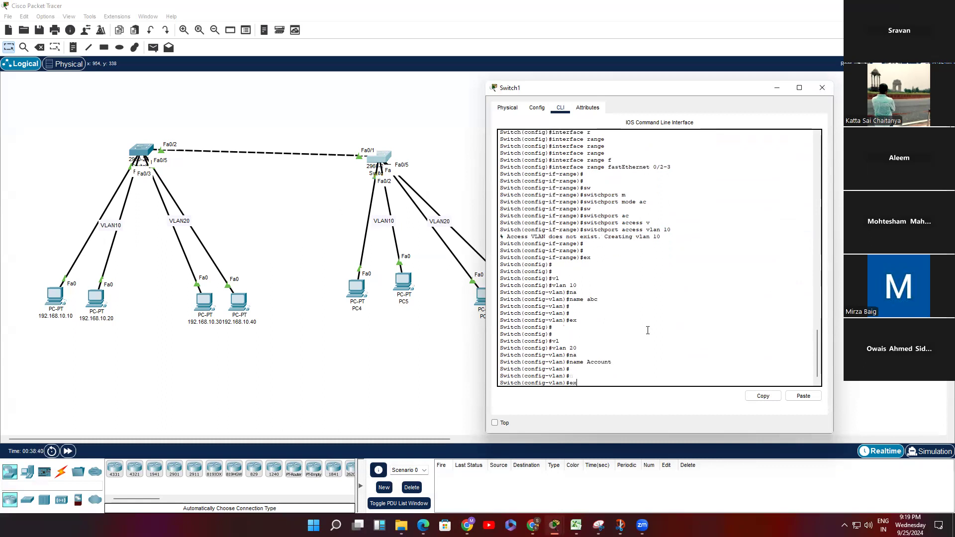
{"action": "type", "text": "x"}
{"action": "key", "text": "Return"}
{"action": "key", "text": "Return"}
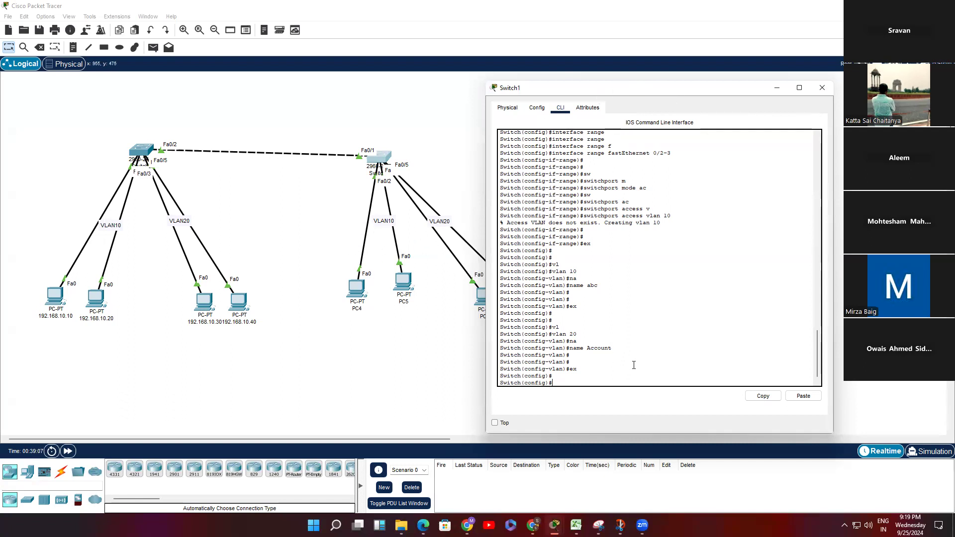
{"action": "key", "text": "Return"}
{"action": "key", "text": "Return"}
{"action": "key", "text": "Return"}
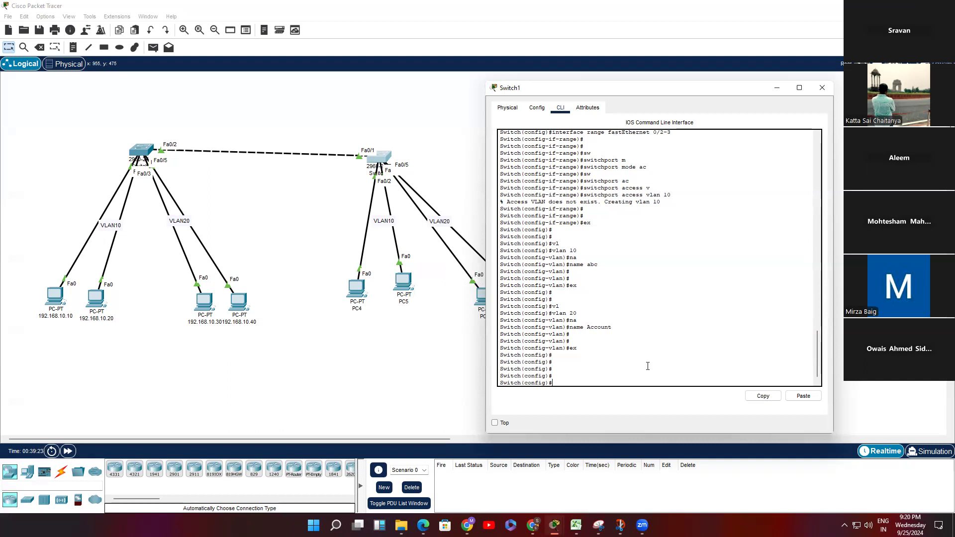
{"action": "key", "text": "Return"}
{"action": "key", "text": "Return"}
{"action": "key", "text": "Return"}
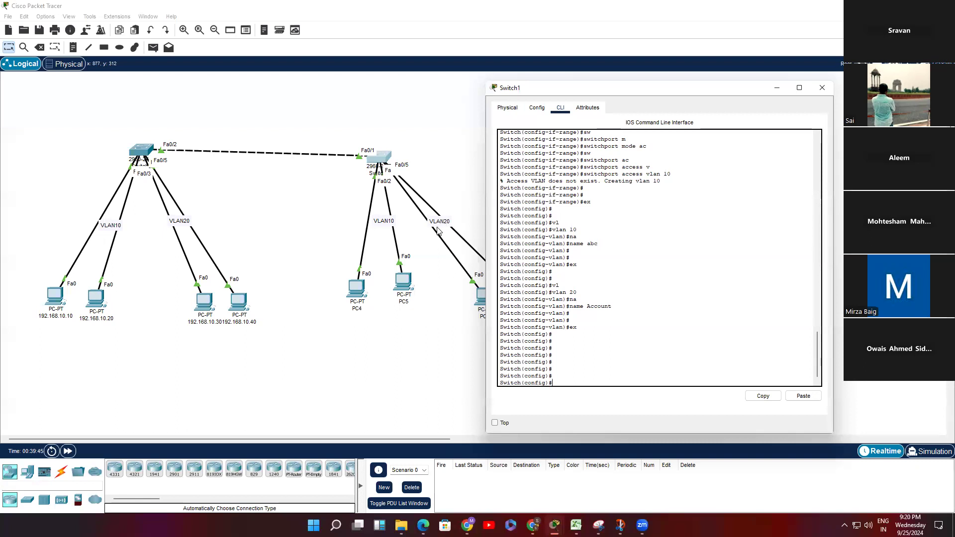
{"action": "key", "text": "Return"}
{"action": "key", "text": "Return"}
{"action": "key", "text": "Return"}
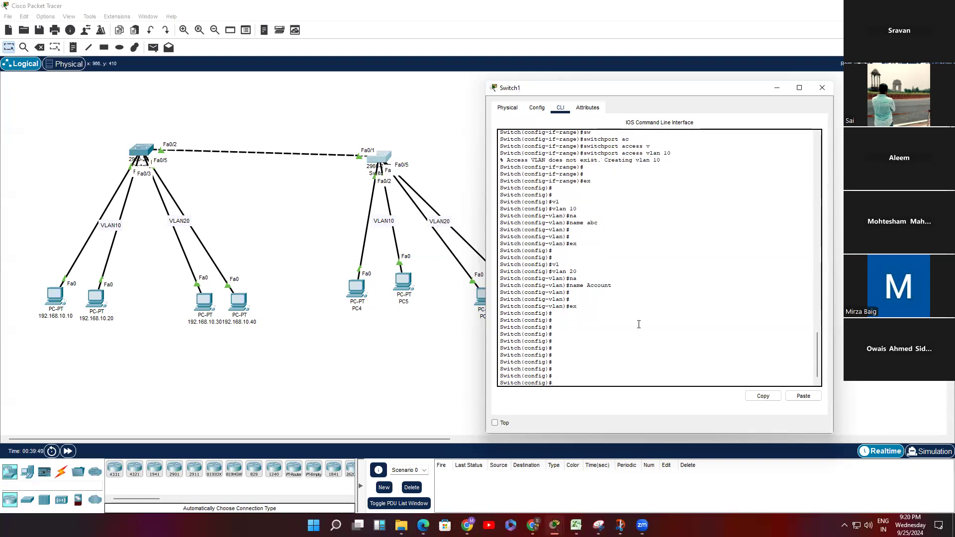
Enter configuration for Switch1's interface range fastEthernet 0/2-3
{"action": "type", "text": "in"}
{"action": "key", "text": "Tab"}
{"action": "type", "text": "r"}
{"action": "key", "text": "Tab"}
{"action": "type", "text": "f"}
{"action": "key", "text": "Tab"}
{"action": "type", "text": "0"}
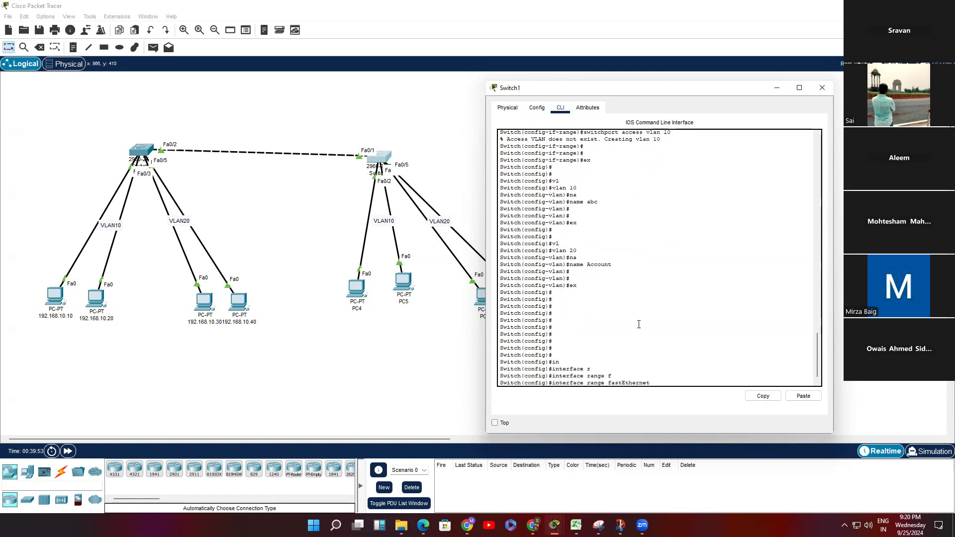
{"action": "type", "text": "/2-3"}
{"action": "key", "text": "Return"}
{"action": "key", "text": "Return"}
Set the fastEthernet 0/2-3 ports to access mode with switchport mode access
{"action": "type", "text": "sw"}
{"action": "key", "text": "Tab"}
{"action": "type", "text": "m"}
{"action": "key", "text": "Tab"}
{"action": "type", "text": "ac"}
{"action": "key", "text": "Tab"}
{"action": "key", "text": "Return"}
Assign the 0/2-3 access ports to VLAN 10 and exit to Switch1's global configuration mode
{"action": "type", "text": "sw"}
{"action": "key", "text": "Tab"}
{"action": "type", "text": "ac"}
{"action": "key", "text": "Tab"}
{"action": "type", "text": "v"}
{"action": "key", "text": "Tab"}
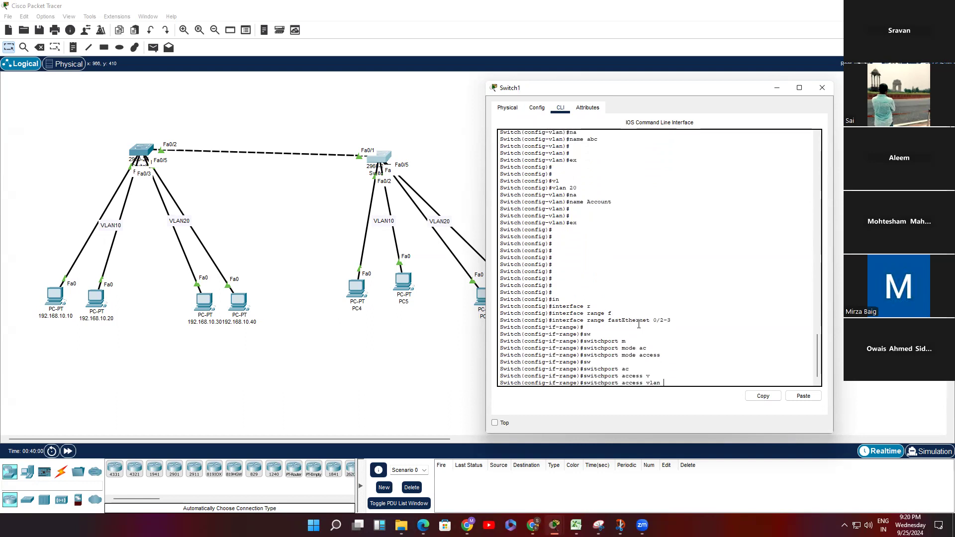
{"action": "type", "text": "10"}
{"action": "key", "text": "Return"}
{"action": "key", "text": "Return"}
{"action": "type", "text": "ex"}
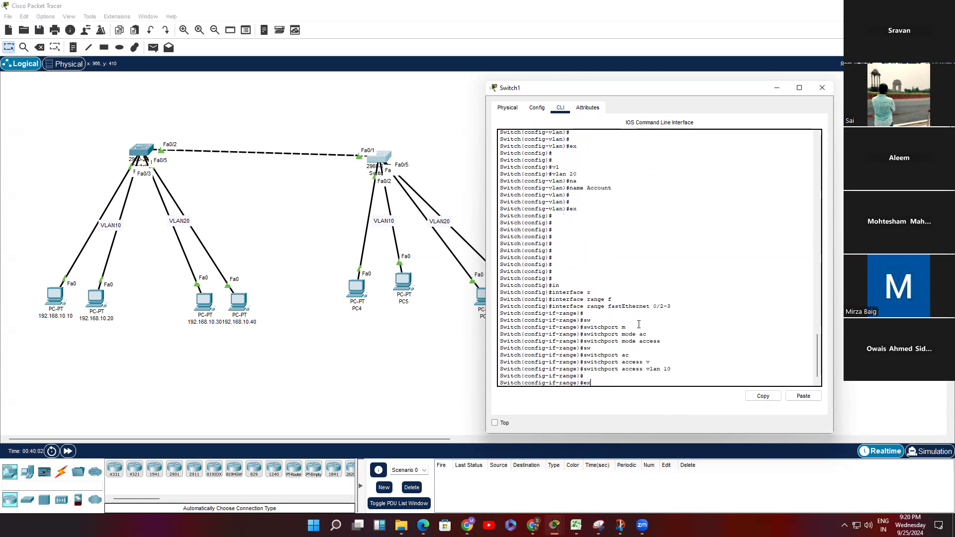
{"action": "key", "text": "Return"}
{"action": "key", "text": "Return"}
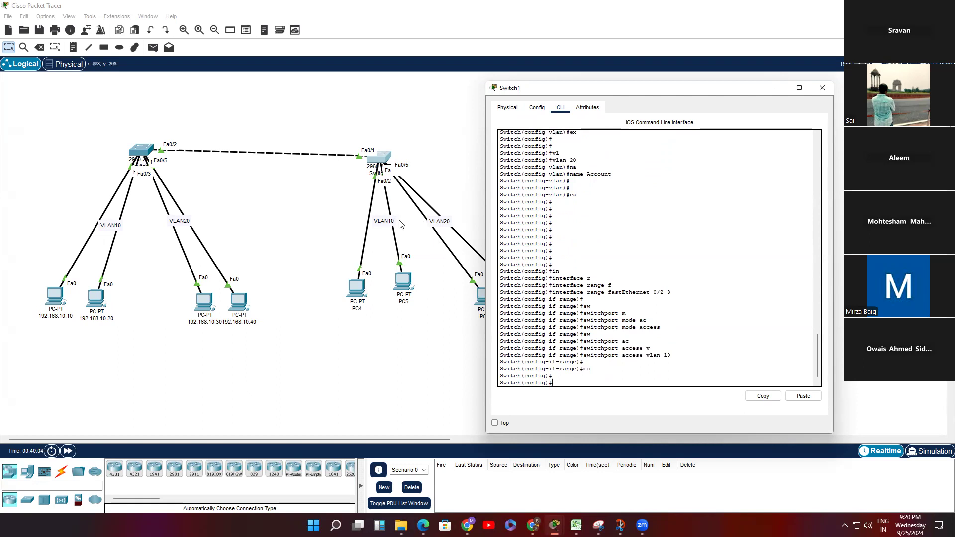
Leave configuration mode and check Switch1's VLAN port membership with show vlan brief
{"action": "key", "text": "ctrl+z"}
{"action": "type", "text": "sh"}
{"action": "key", "text": "Tab"}
{"action": "type", "text": "i"}
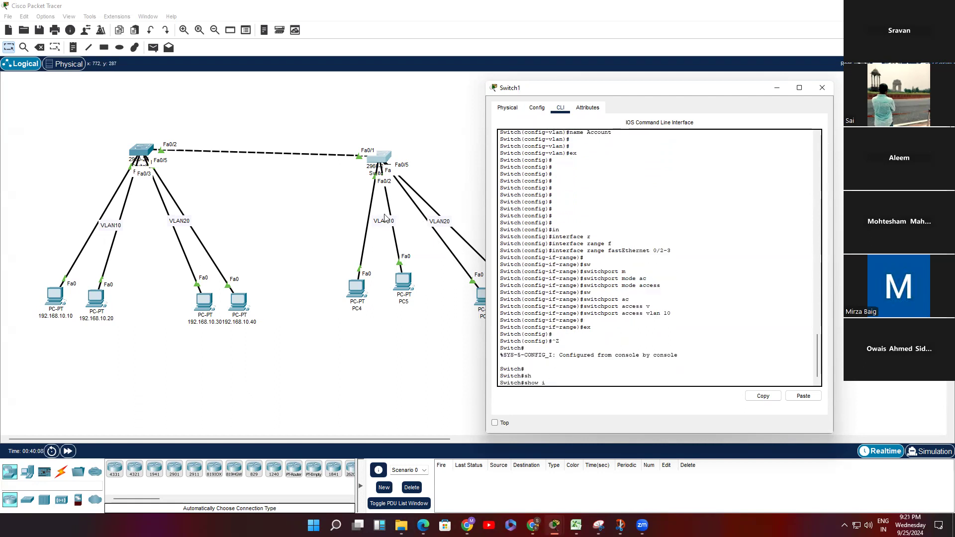
{"action": "type", "text": "br"}
{"action": "key", "text": "Tab"}
{"action": "key", "text": "Return"}
{"action": "key", "text": "Return"}
{"action": "key", "text": "Return"}
{"action": "key", "text": "Return"}
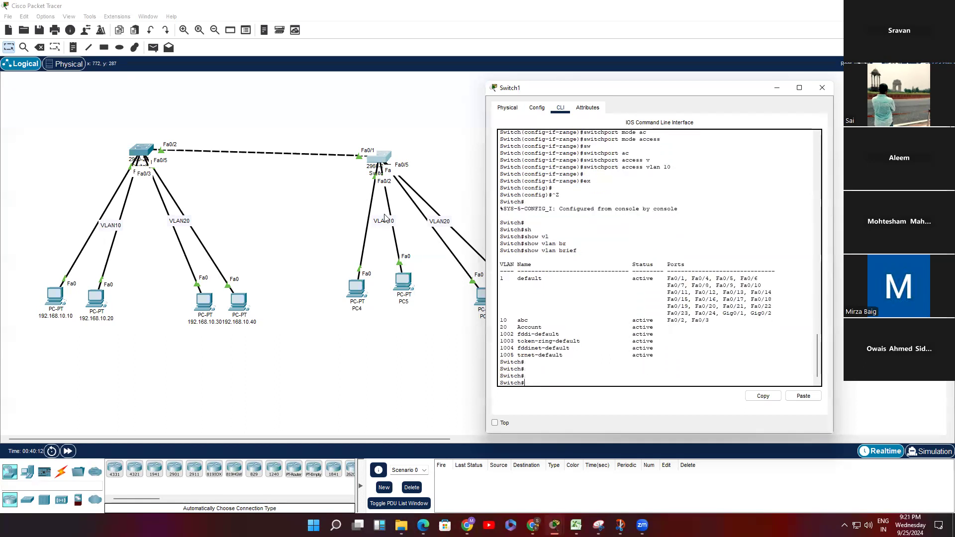
Run show interfaces status on Switch1, highlight the Fa0/2 and Fa0/3 rows, and page to the end of the list
{"action": "type", "text": "sh"}
{"action": "key", "text": "Tab"}
{"action": "type", "text": "int"}
{"action": "key", "text": "Tab"}
{"action": "type", "text": "st"}
{"action": "key", "text": "Tab"}
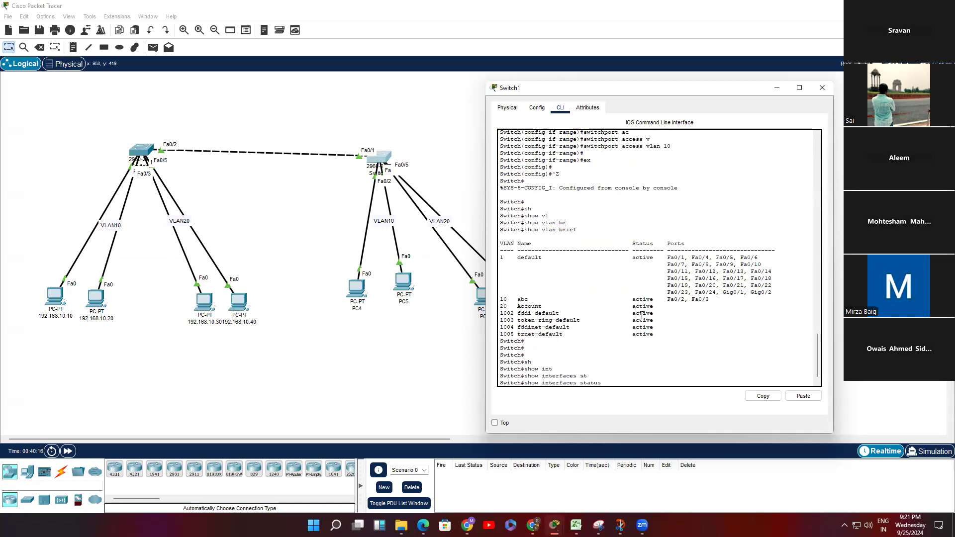
{"action": "key", "text": "Return"}
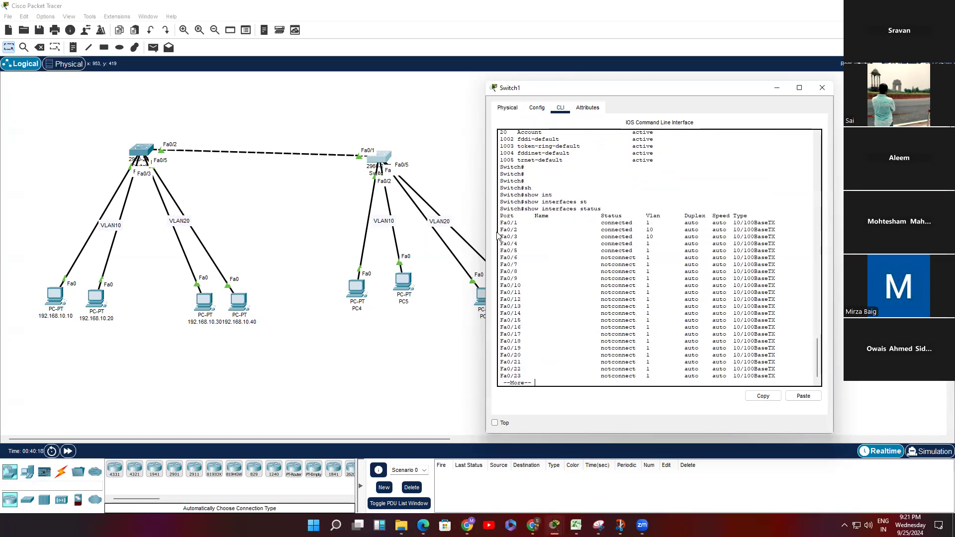
{"action": "left_click_drag", "start_coordinate": [500, 227], "coordinate": [782, 236]}
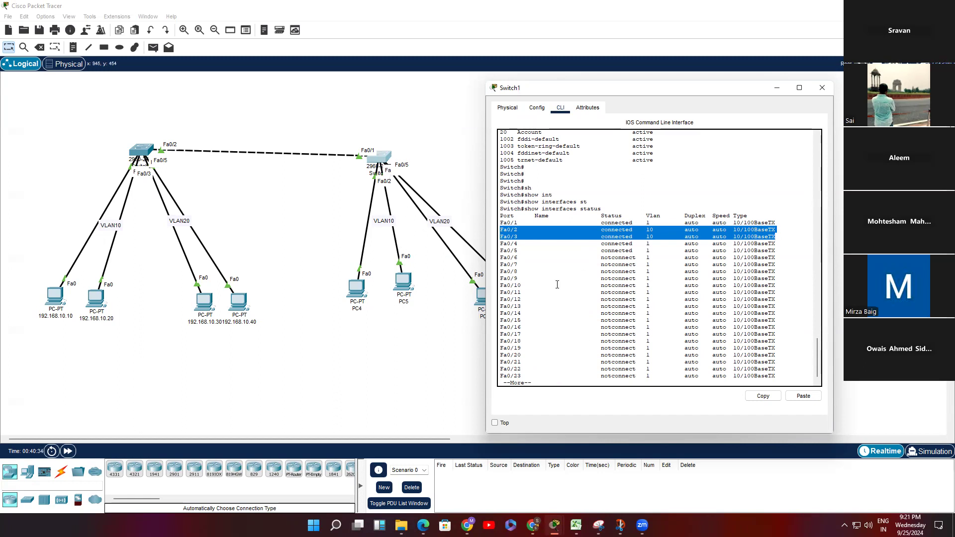
{"action": "key", "text": "space"}
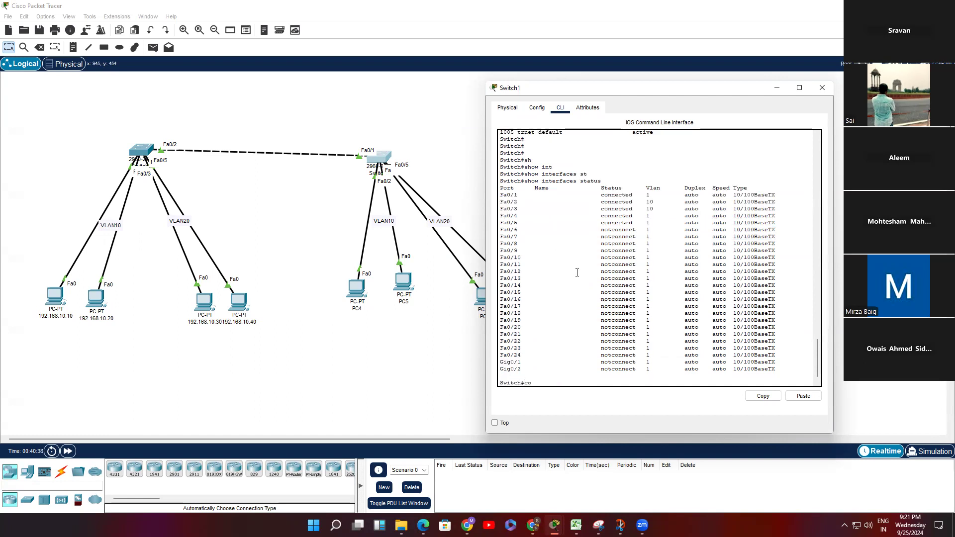
Enter global configuration mode with conf t and begin another interface range command on Switch1
{"action": "type", "text": "conf t"}
{"action": "key", "text": "Return"}
{"action": "type", "text": "in"}
{"action": "key", "text": "Tab"}
{"action": "type", "text": "r"}
{"action": "key", "text": "Tab"}
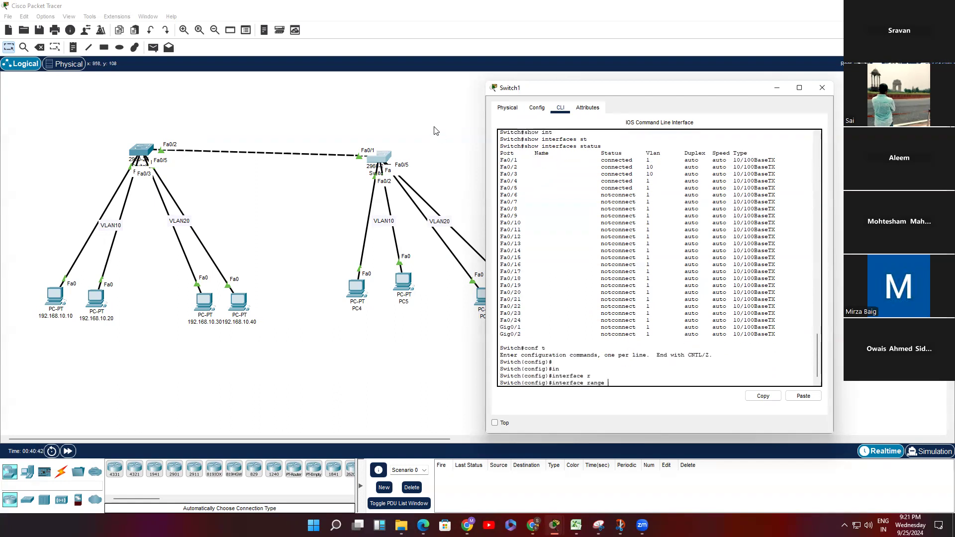
Reposition PC5 and the VLAN20 computers below Switch1, and reopen the switch's command line
{"action": "left_click_drag", "start_coordinate": [483, 298], "coordinate": [527, 289]}
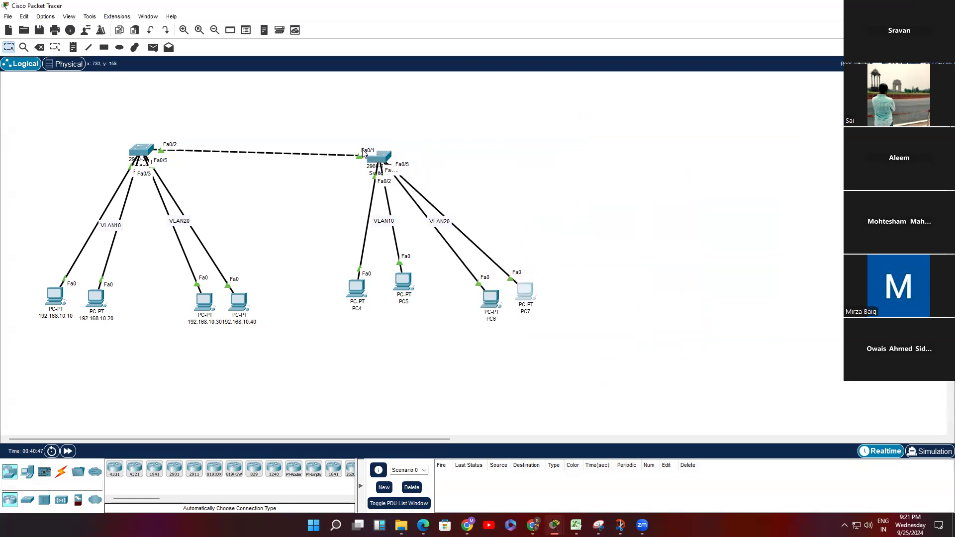
{"action": "left_click_drag", "start_coordinate": [404, 281], "coordinate": [388, 291]}
{"action": "left_click", "coordinate": [380, 157]}
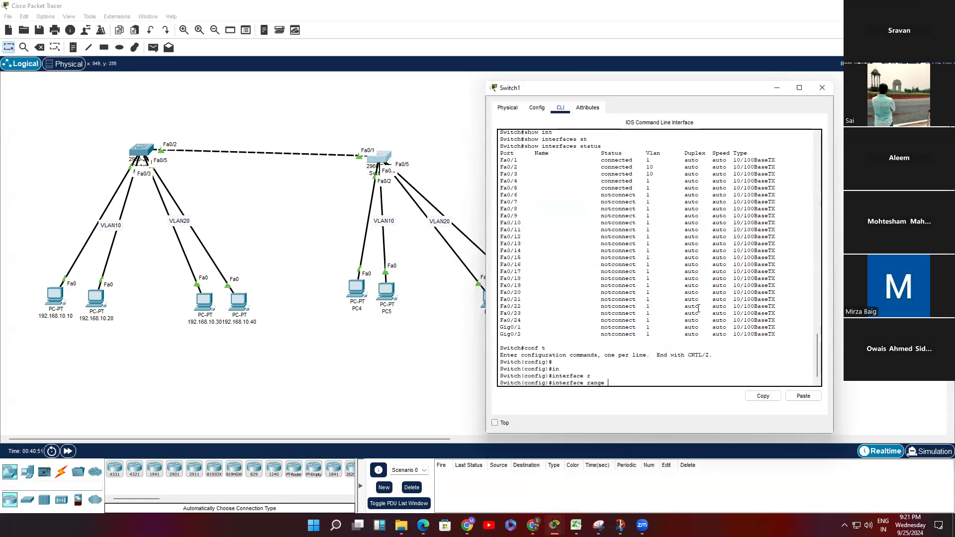
Complete the interface range command with fastEthernet 0/4-5 to configure the VLAN20-facing ports together
{"action": "type", "text": "f"}
{"action": "key", "text": "Tab"}
{"action": "type", "text": "0/4-5"}
{"action": "key", "text": "Return"}
{"action": "key", "text": "Return"}
{"action": "key", "text": "Return"}
Set the fastEthernet 0/4-5 ports to access mode with switchport mode access
{"action": "type", "text": "sw"}
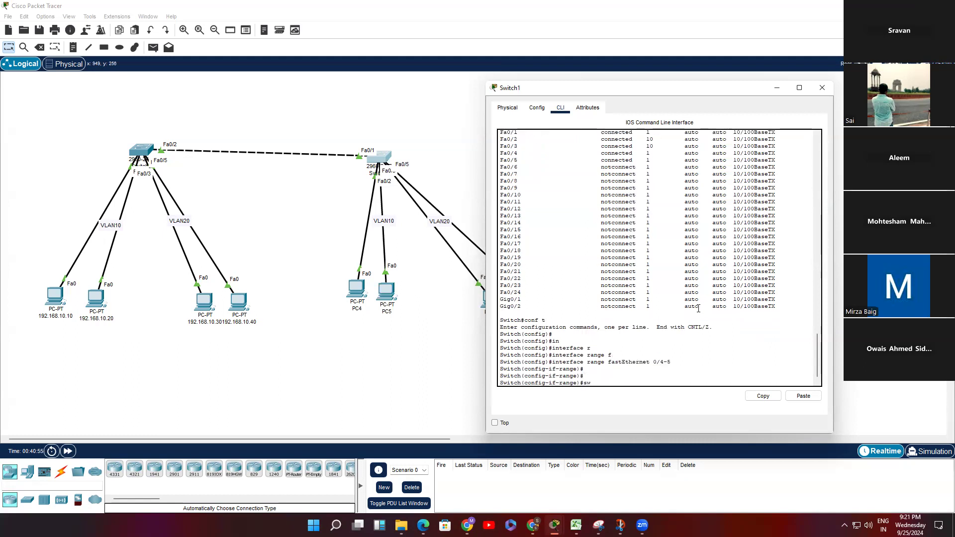
{"action": "key", "text": "Tab"}
{"action": "type", "text": "m"}
{"action": "key", "text": "Tab"}
{"action": "type", "text": "ac"}
{"action": "key", "text": "Tab"}
{"action": "key", "text": "Return"}
{"action": "key", "text": "Return"}
Assign fastEthernet 0/4-5 to VLAN 20 and return to Switch1's privileged mode
{"action": "type", "text": "sw"}
{"action": "key", "text": "Tab"}
{"action": "type", "text": "ac"}
{"action": "key", "text": "Tab"}
{"action": "type", "text": "vl"}
{"action": "key", "text": "Tab"}
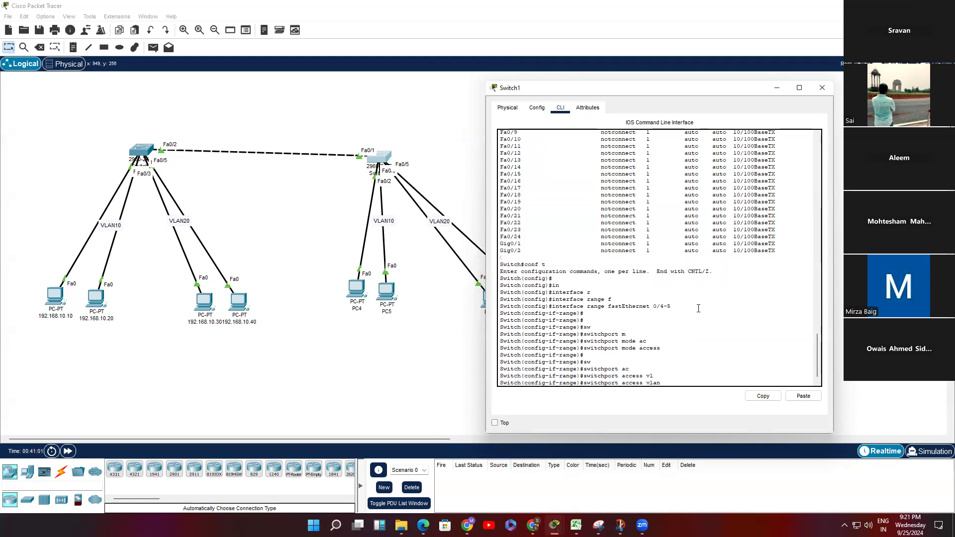
{"action": "type", "text": "20"}
{"action": "key", "text": "Return"}
{"action": "key", "text": "Return"}
{"action": "key", "text": "Return"}
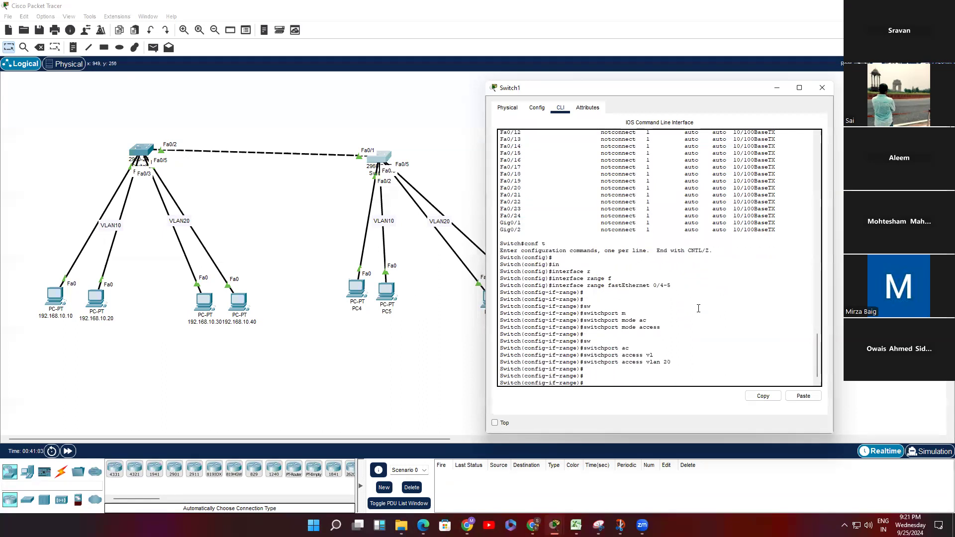
{"action": "key", "text": "ctrl+z"}
{"action": "key", "text": "Return"}
{"action": "key", "text": "Return"}
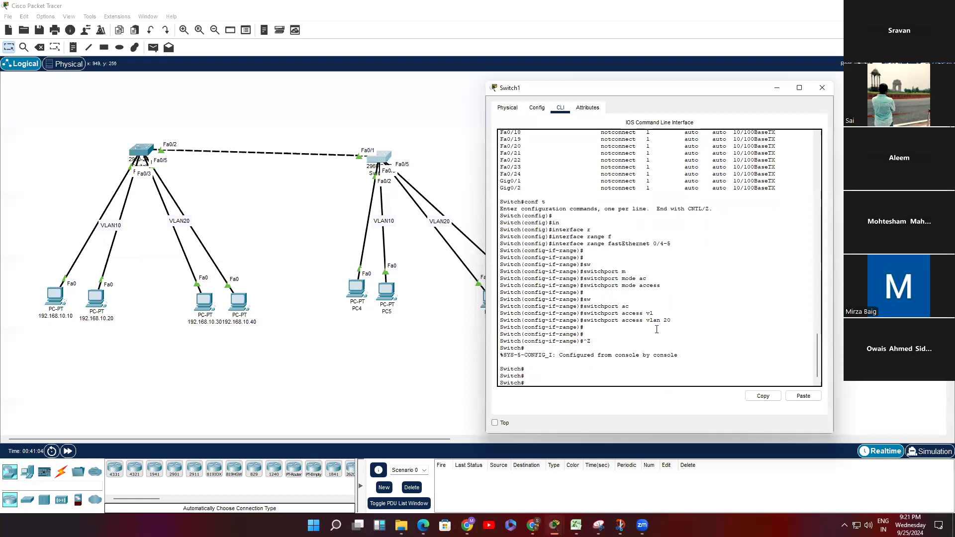
Give PC4 the static IPv4 address 192.168.10.50 with subnet mask 255.255.255.0, then move its window clear of the topology
{"action": "left_click", "coordinate": [356, 291]}
{"action": "left_click", "coordinate": [414, 133]}
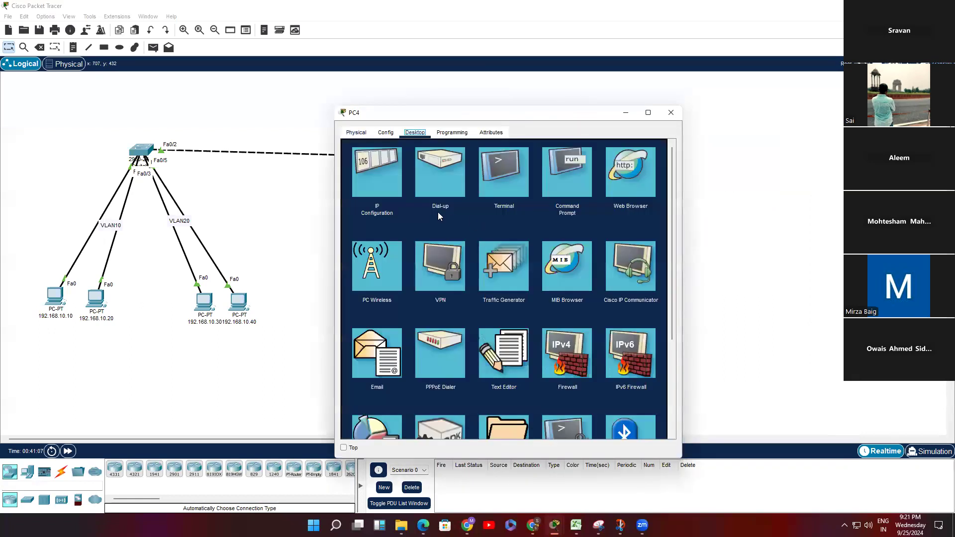
{"action": "left_click", "coordinate": [377, 172]}
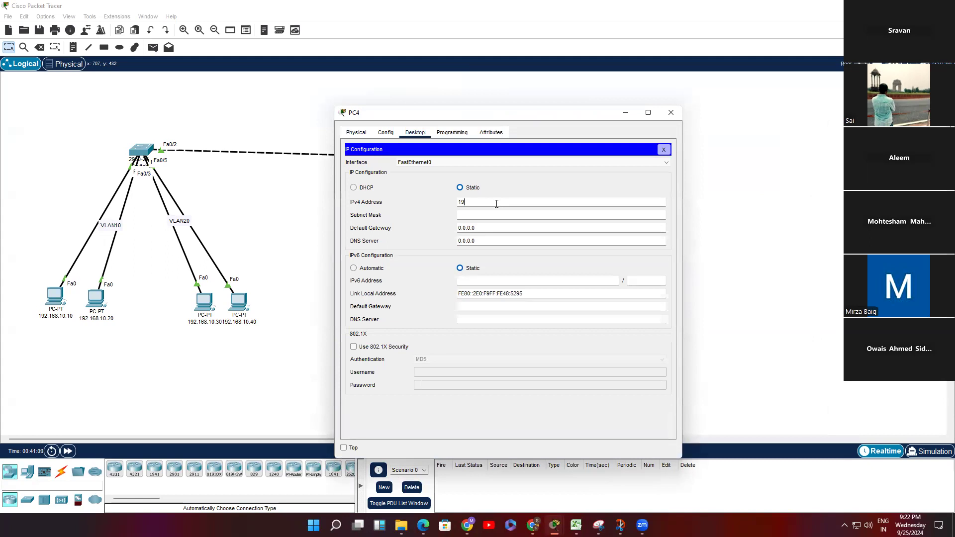
{"action": "type", "text": "192.168.10.50"}
{"action": "left_click", "coordinate": [505, 215]}
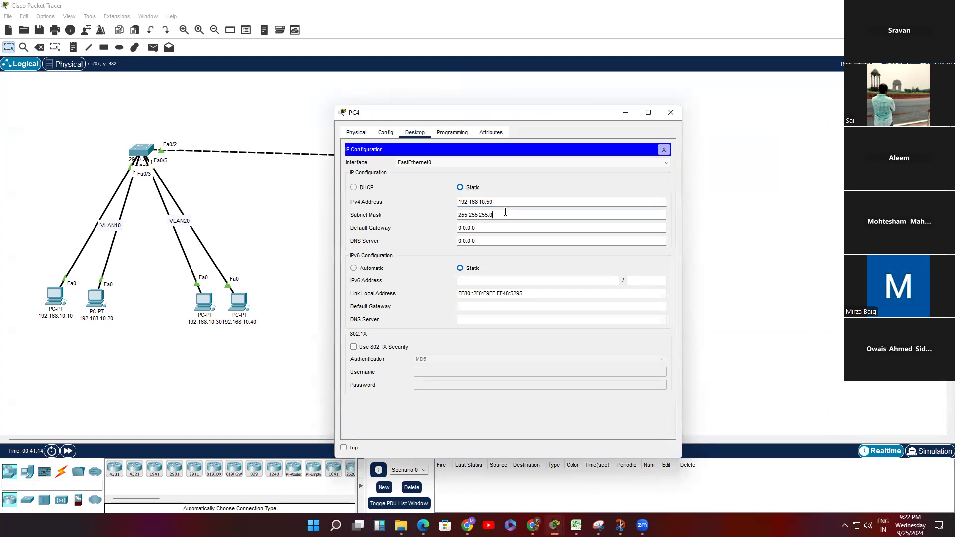
{"action": "left_click", "coordinate": [664, 149]}
{"action": "left_click_drag", "start_coordinate": [558, 114], "coordinate": [705, 83]}
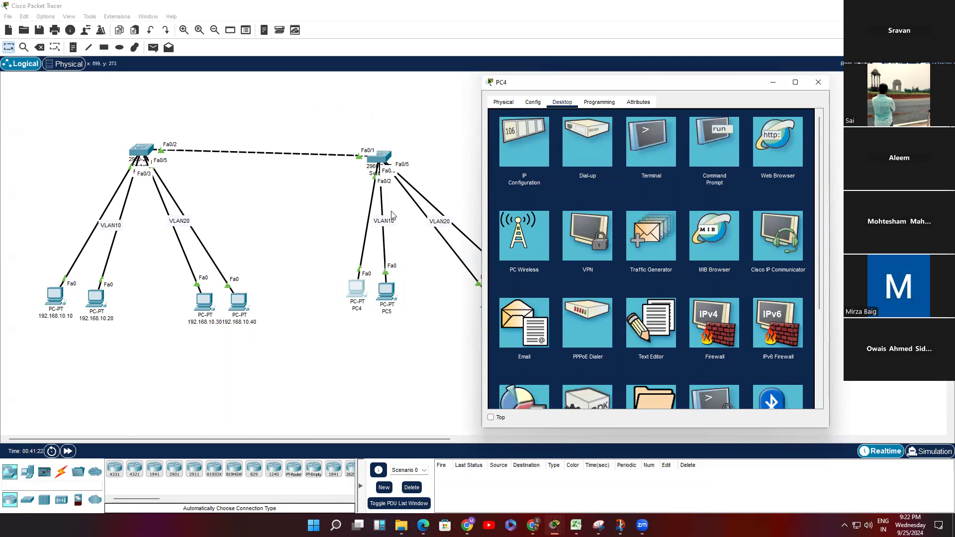
Shift the VLAN10 label over Switch1's PC4 and PC5 links and ping 192.168.10.10 from PC4's command prompt
{"action": "left_click_drag", "start_coordinate": [369, 226], "coordinate": [361, 225]}
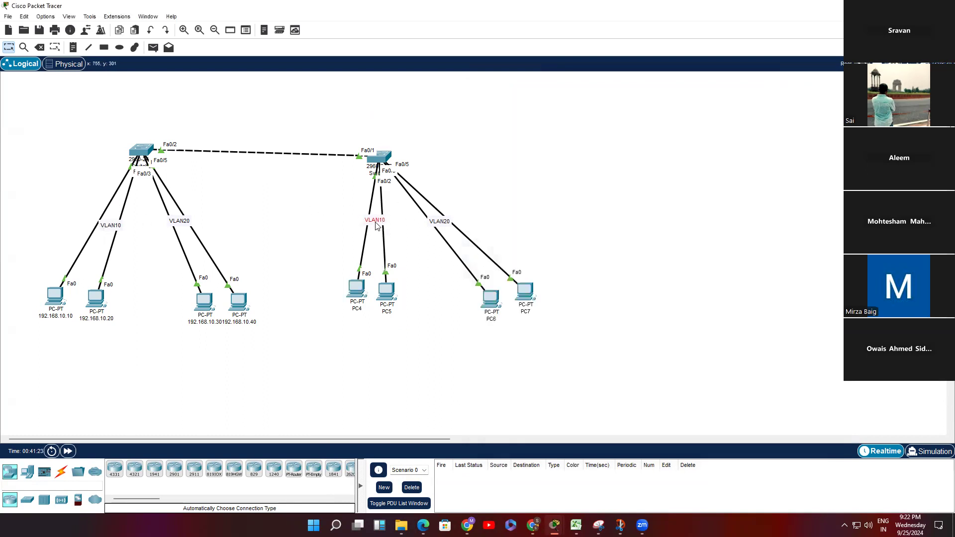
{"action": "left_click", "coordinate": [357, 289]}
{"action": "left_click", "coordinate": [716, 153]}
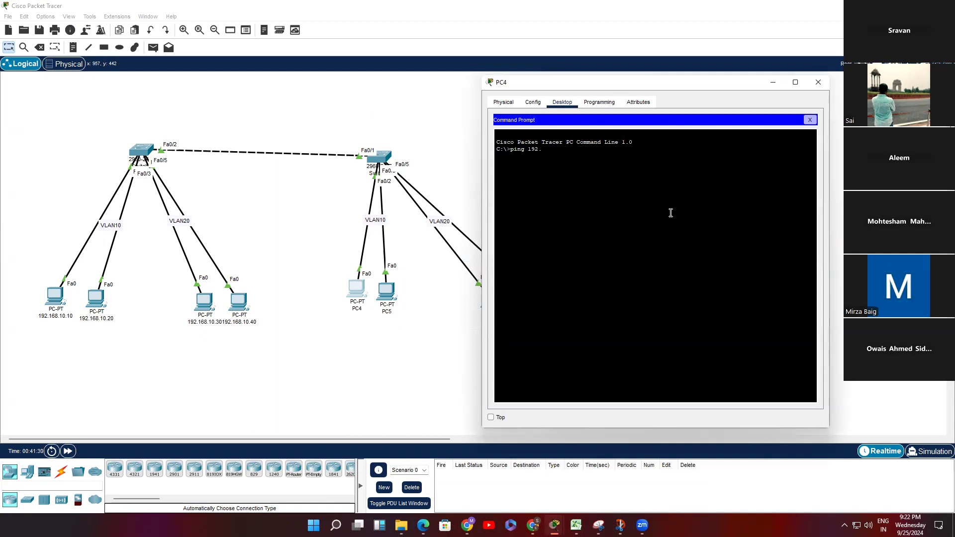
{"action": "type", "text": "ping 192.168."}
{"action": "type", "text": "10.10"}
{"action": "key", "text": "Return"}
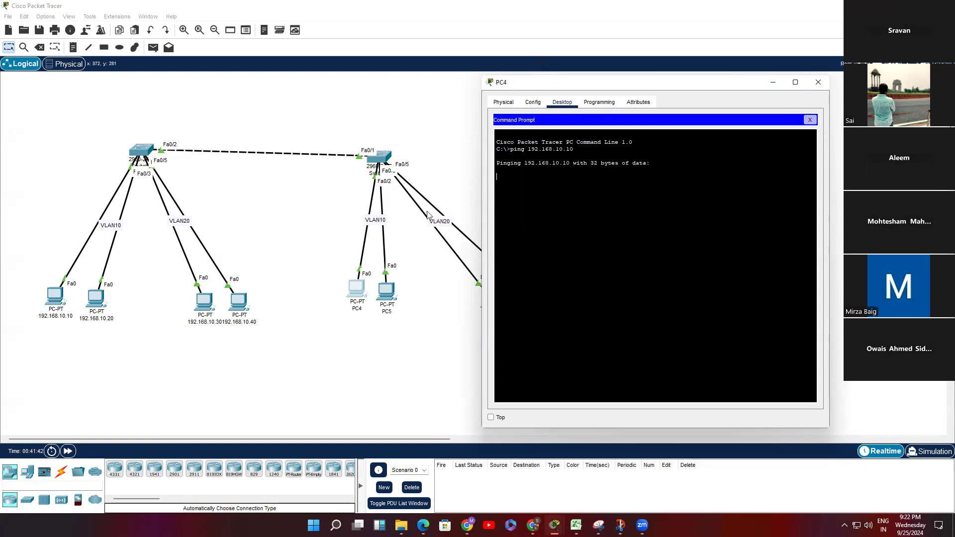
Open PC6's desktop applications and move its window clear of the topology
{"action": "left_click", "coordinate": [418, 180]}
{"action": "left_click", "coordinate": [490, 301]}
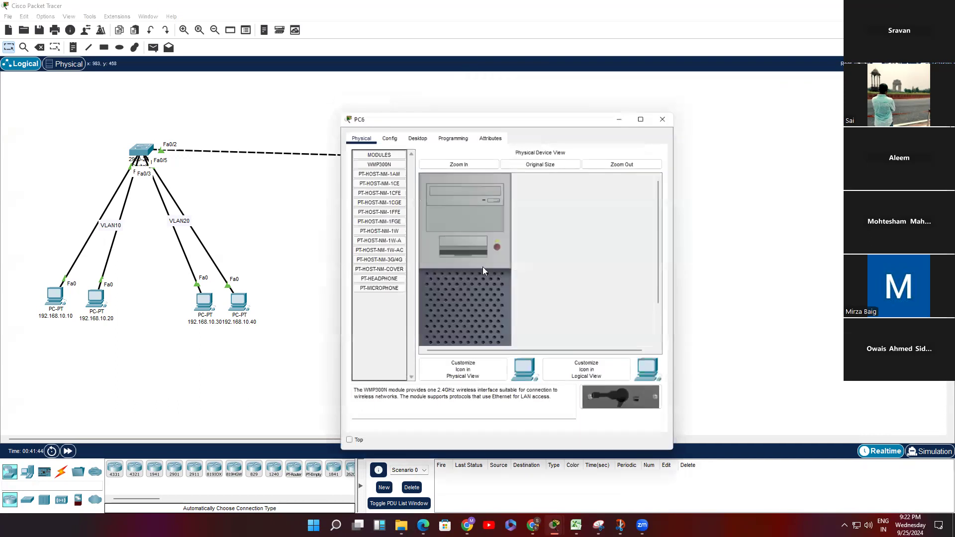
{"action": "left_click", "coordinate": [414, 133]}
{"action": "left_click_drag", "start_coordinate": [457, 118], "coordinate": [658, 75]}
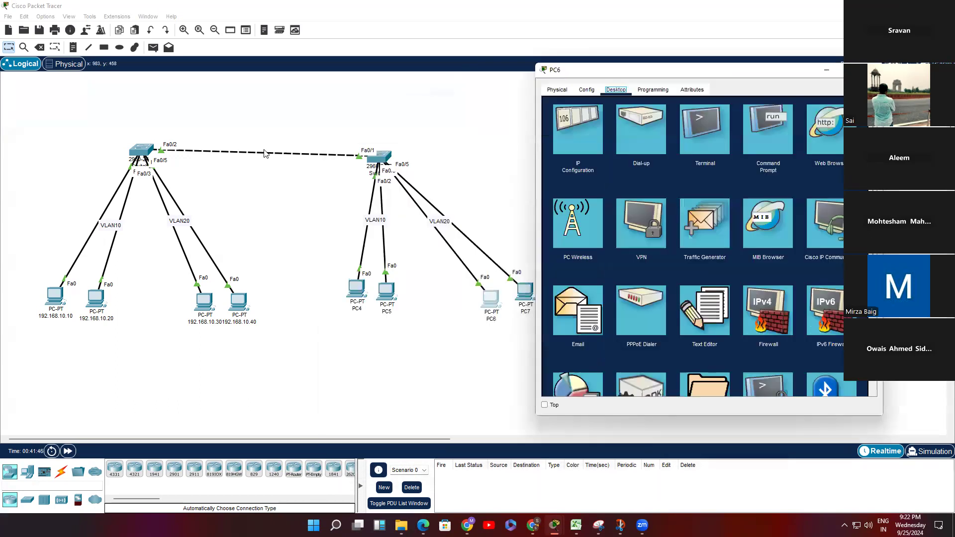
Add a Trunk note on the link between the switches and an Access note above Switch0's VLAN10 label
{"action": "left_click", "coordinate": [73, 47]}
{"action": "left_click", "coordinate": [243, 140]}
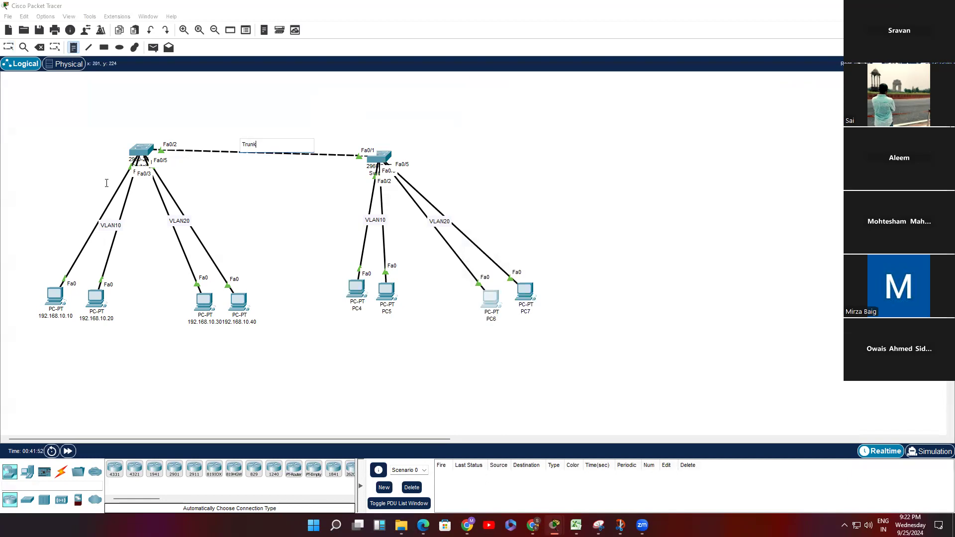
{"action": "left_click", "coordinate": [108, 198]}
{"action": "type", "text": "Access"}
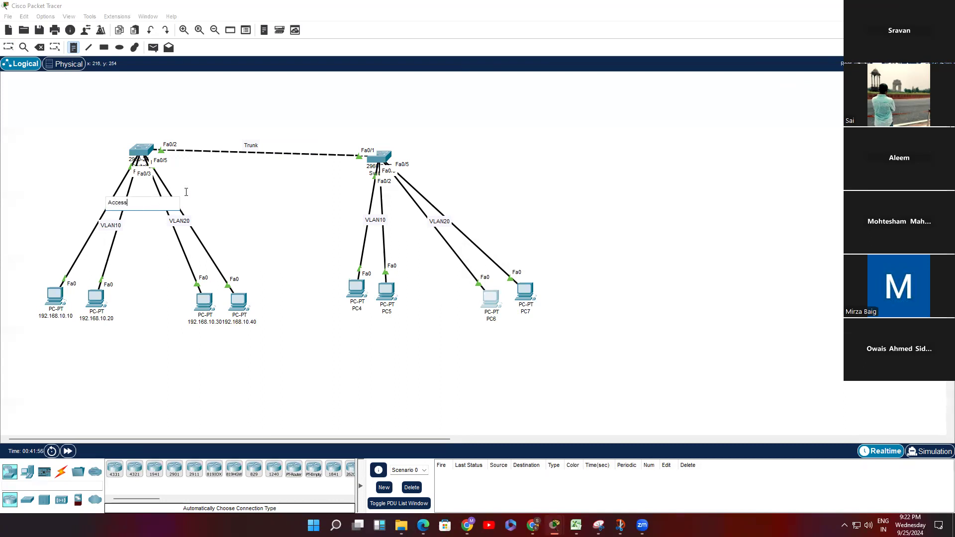
Copy the Access note above Switch1's VLAN10 and VLAN20 labels and above Switch0's VLAN20 label, then return to selection mode
{"action": "key", "text": "ctrl+a"}
{"action": "key", "text": "ctrl+c"}
{"action": "left_click", "coordinate": [363, 202]}
{"action": "key", "text": "ctrl+v"}
{"action": "left_click", "coordinate": [409, 193]}
{"action": "key", "text": "ctrl+v"}
{"action": "left_click", "coordinate": [182, 207]}
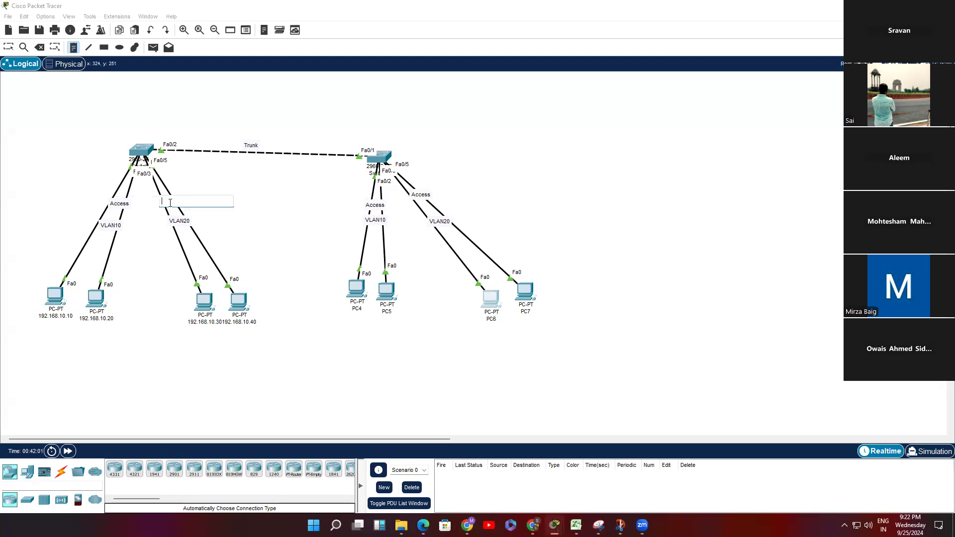
{"action": "key", "text": "ctrl+v"}
{"action": "left_click", "coordinate": [282, 207]}
{"action": "left_click", "coordinate": [8, 47]}
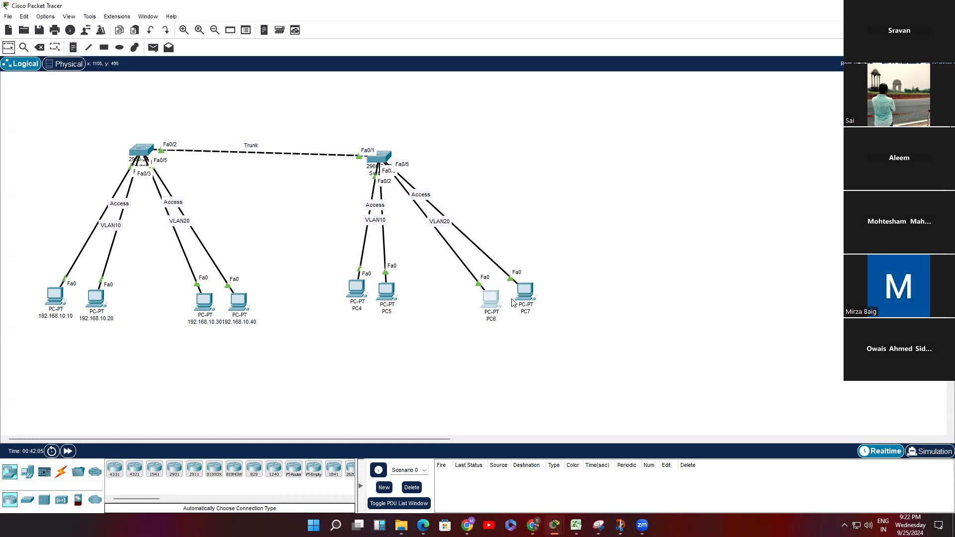
Give PC6 the static IPv4 address 192.168.10.70 with subnet mask 255.255.255.0
{"action": "left_click", "coordinate": [495, 298]}
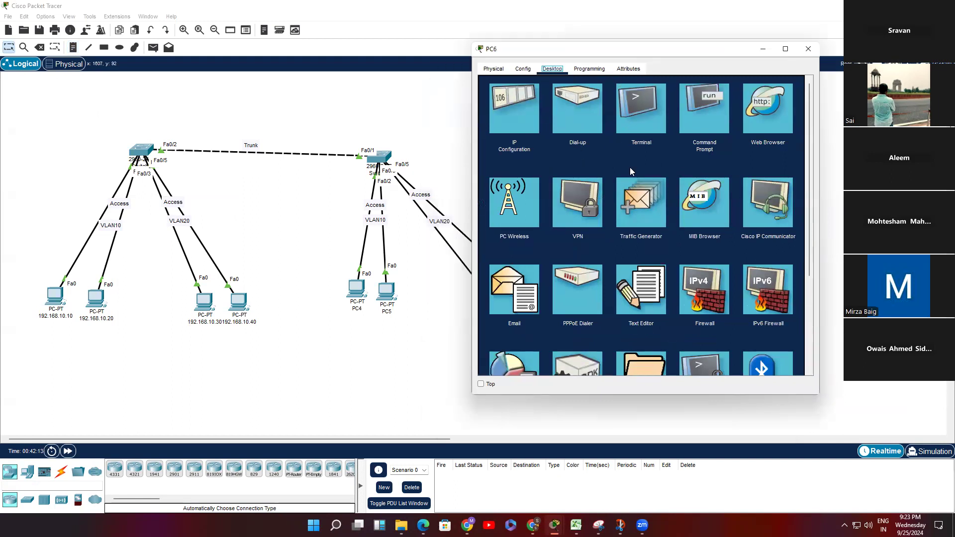
{"action": "left_click", "coordinate": [512, 106]}
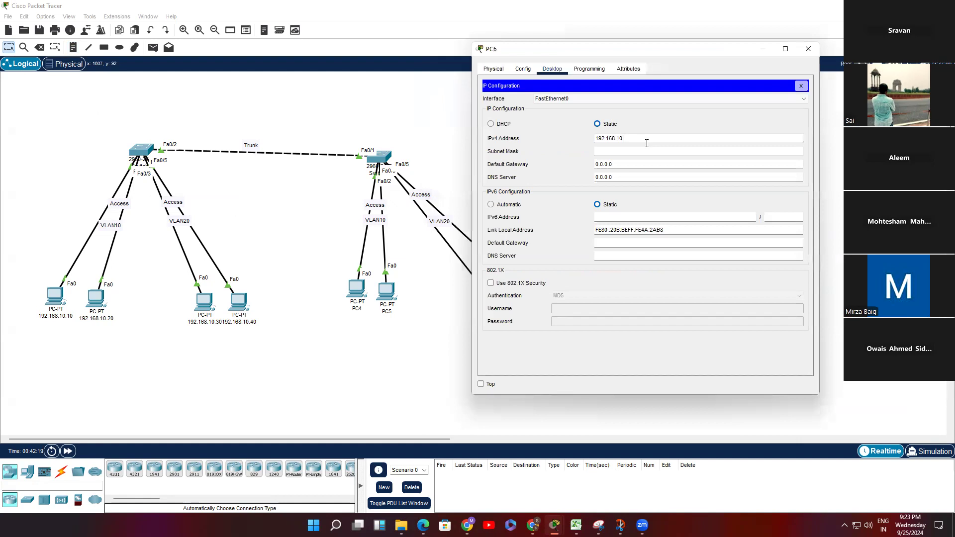
{"action": "key", "text": "Tab"}
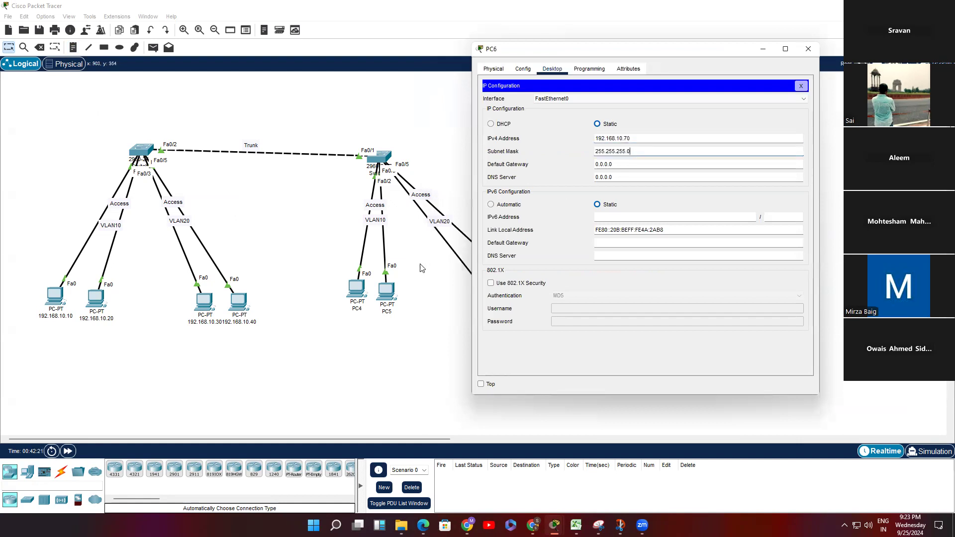
Set PC5's static IPv4 address to 192.168.60.10, fill in its subnet mask and close its window
{"action": "left_click", "coordinate": [385, 291]}
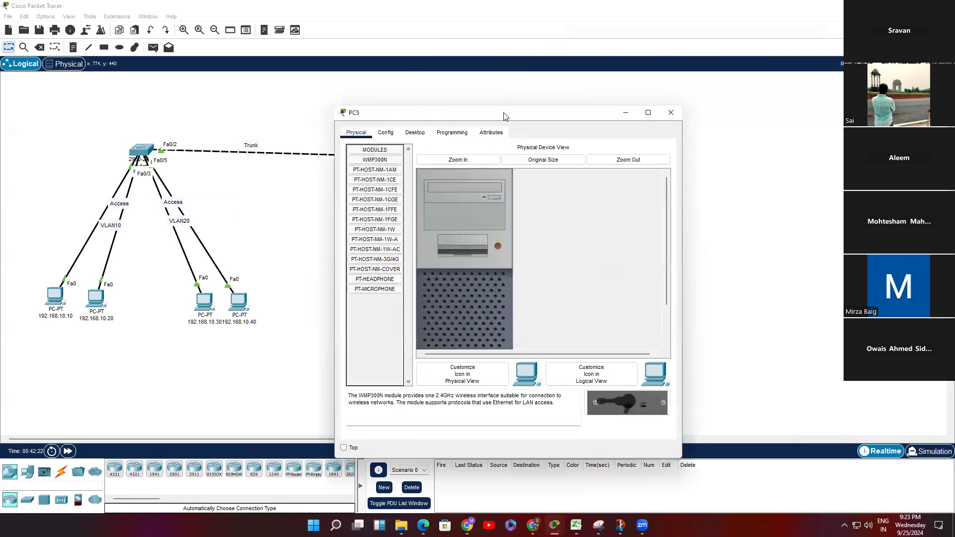
{"action": "left_click_drag", "start_coordinate": [505, 115], "coordinate": [651, 98]}
{"action": "left_click", "coordinate": [563, 117]}
{"action": "left_click", "coordinate": [526, 159]}
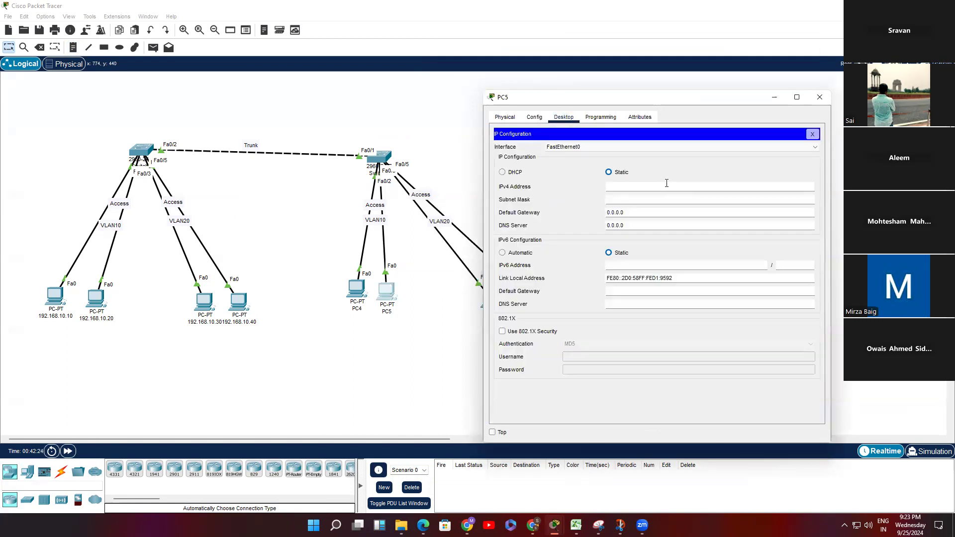
{"action": "left_click", "coordinate": [667, 183]}
{"action": "type", "text": "192.168.60.10"}
{"action": "left_click", "coordinate": [661, 199]}
{"action": "left_click", "coordinate": [813, 96]}
Set PC7's static IPv4 address to 192.168.10.60 with subnet mask 255.255.255.0
{"action": "left_click", "coordinate": [526, 291]}
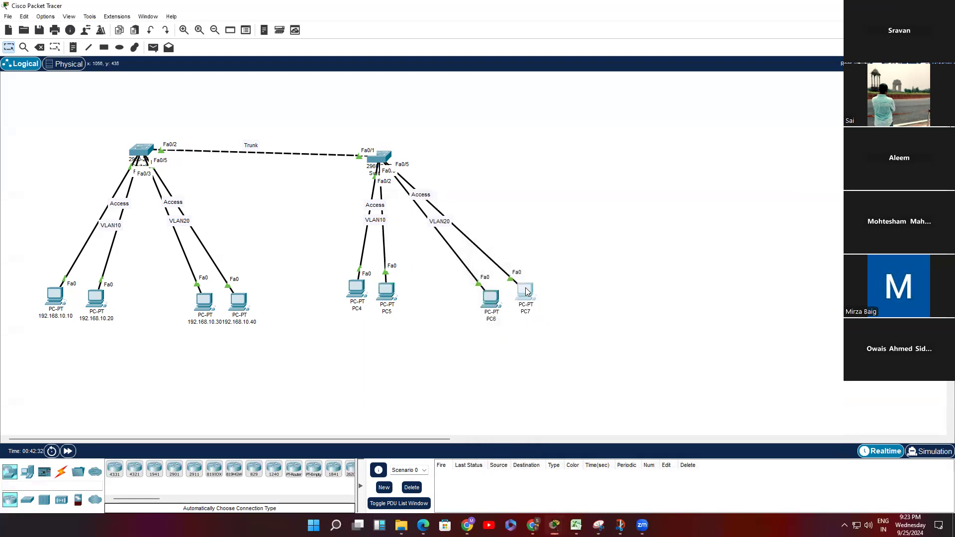
{"action": "left_click_drag", "start_coordinate": [555, 113], "coordinate": [764, 96]}
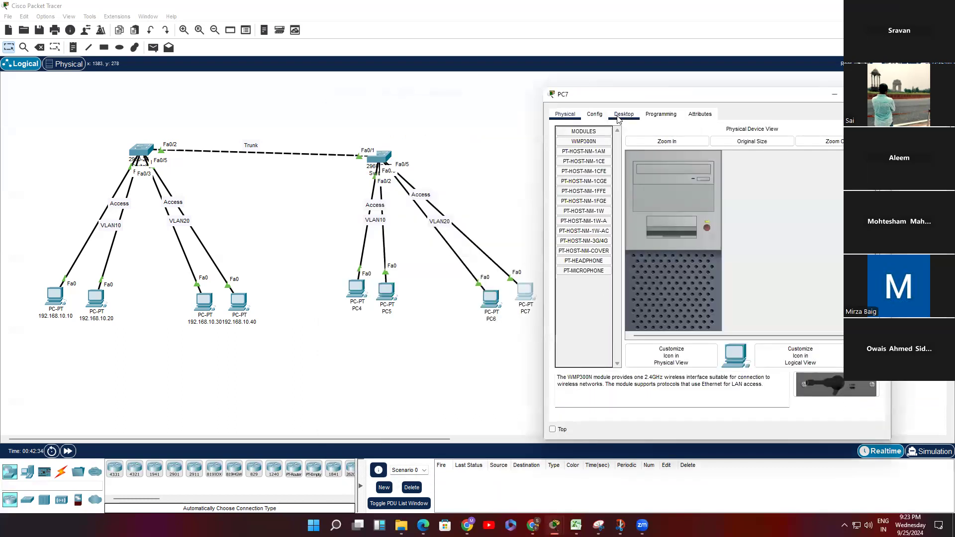
{"action": "left_click", "coordinate": [623, 114]}
{"action": "left_click", "coordinate": [587, 161]}
{"action": "type", "text": "192.168.10."}
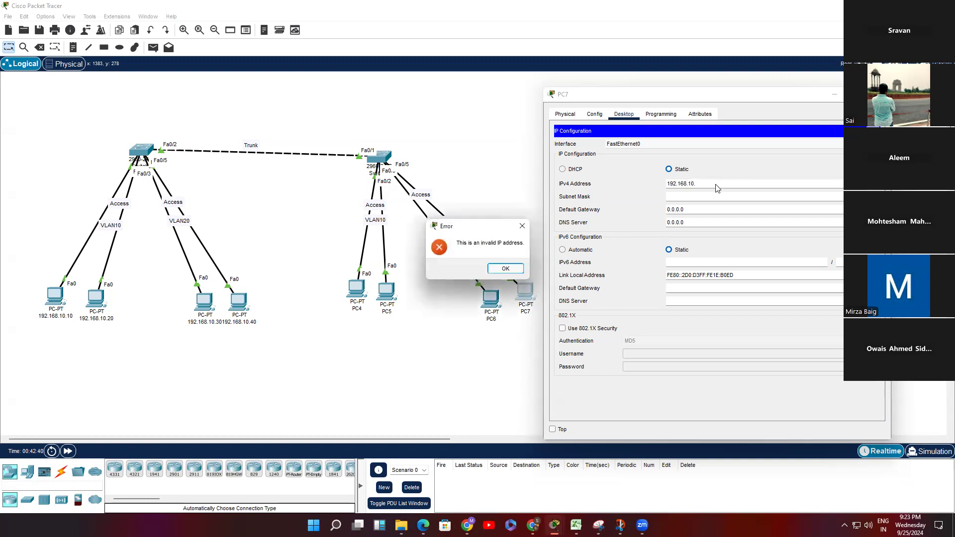
{"action": "left_click", "coordinate": [522, 226]}
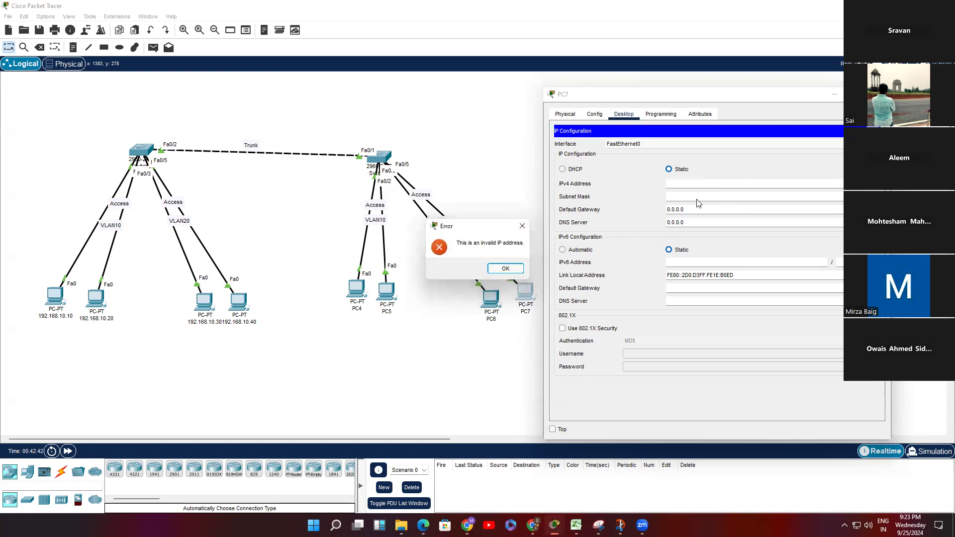
{"action": "left_click", "coordinate": [517, 269]}
{"action": "type", "text": "192.168.10.60"}
{"action": "key", "text": "Tab"}
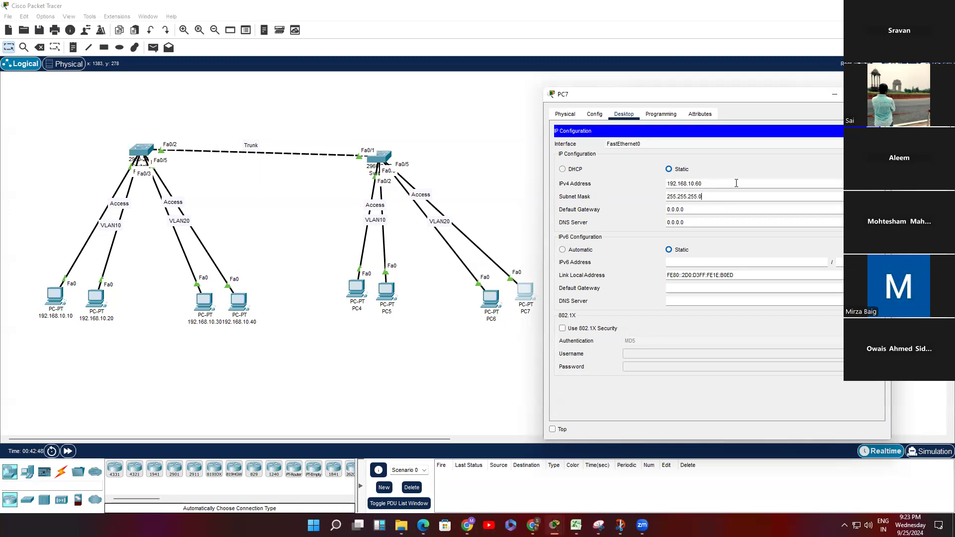
Clear PC7's IPv4 address and check which address PC6 is using in its IP configuration
{"action": "left_click", "coordinate": [707, 183]}
{"action": "left_click", "coordinate": [485, 301]}
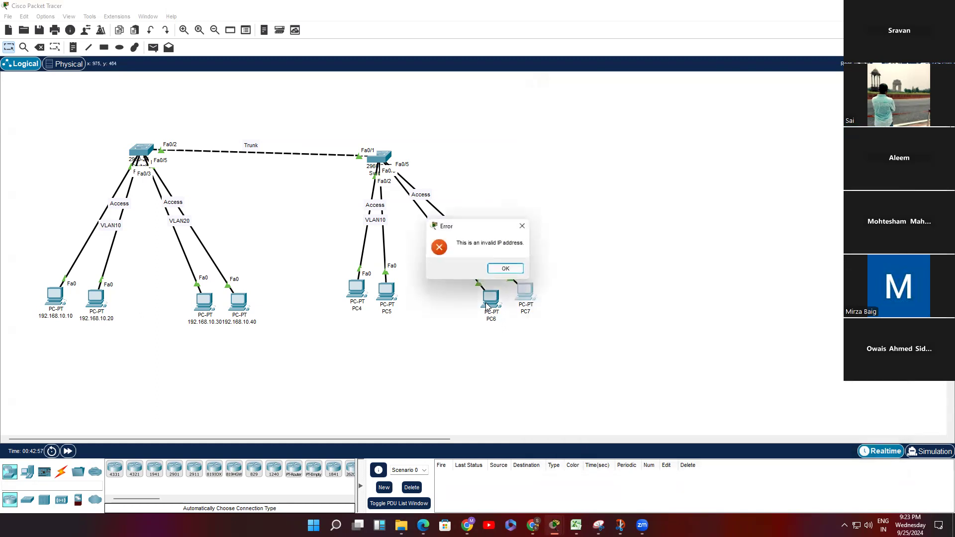
{"action": "left_click", "coordinate": [504, 268]}
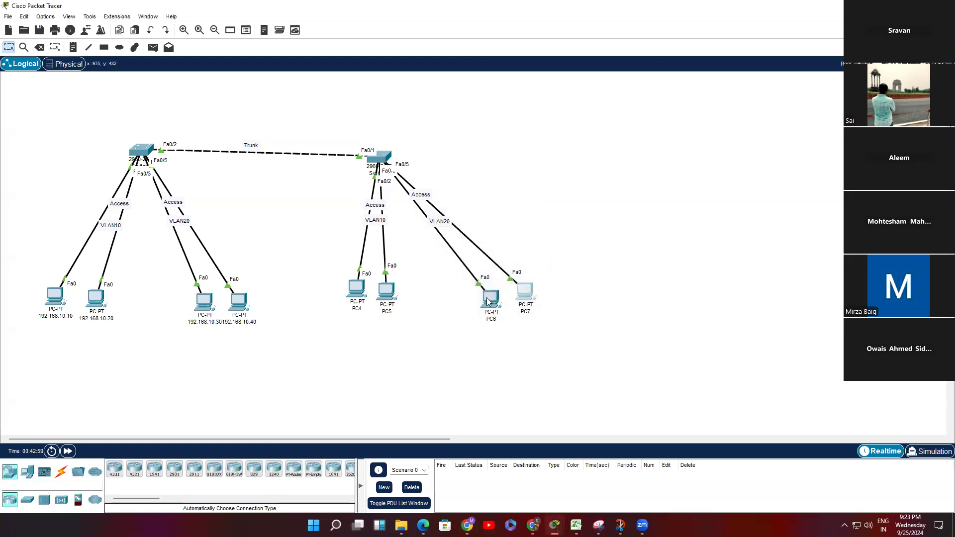
{"action": "left_click", "coordinate": [489, 293]}
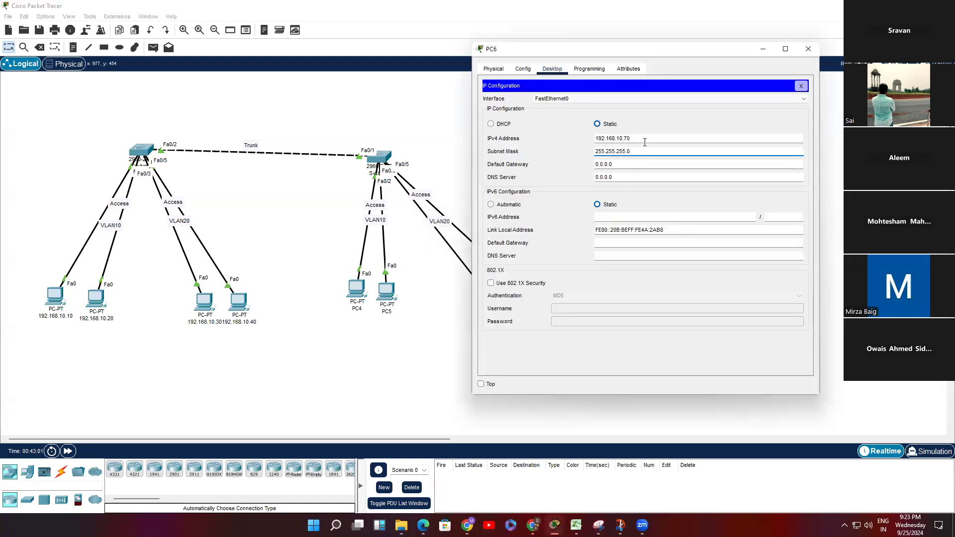
{"action": "left_click", "coordinate": [807, 49]}
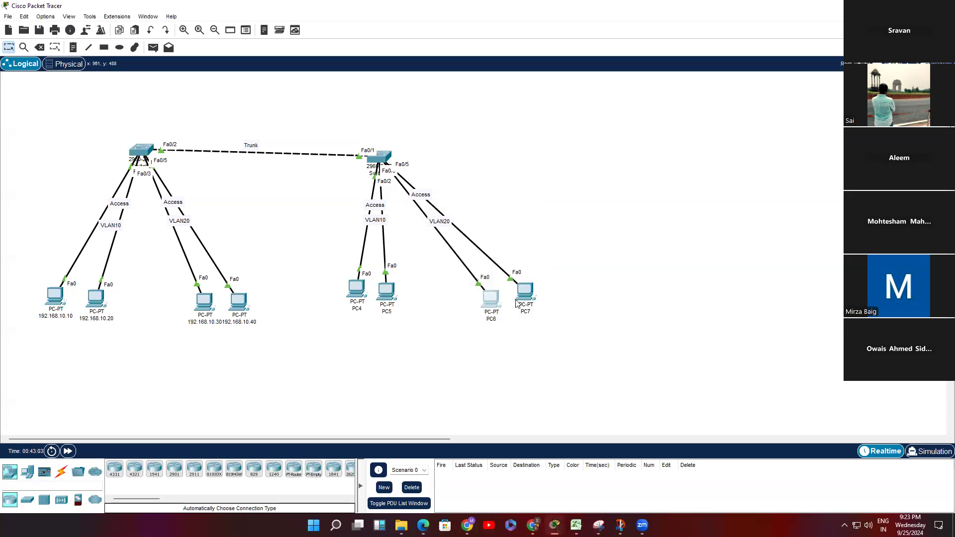
Set PC7's static IPv4 address to 192.168.10.80 with subnet mask 255.255.255.0 and close its IP configuration
{"action": "left_click", "coordinate": [530, 290]}
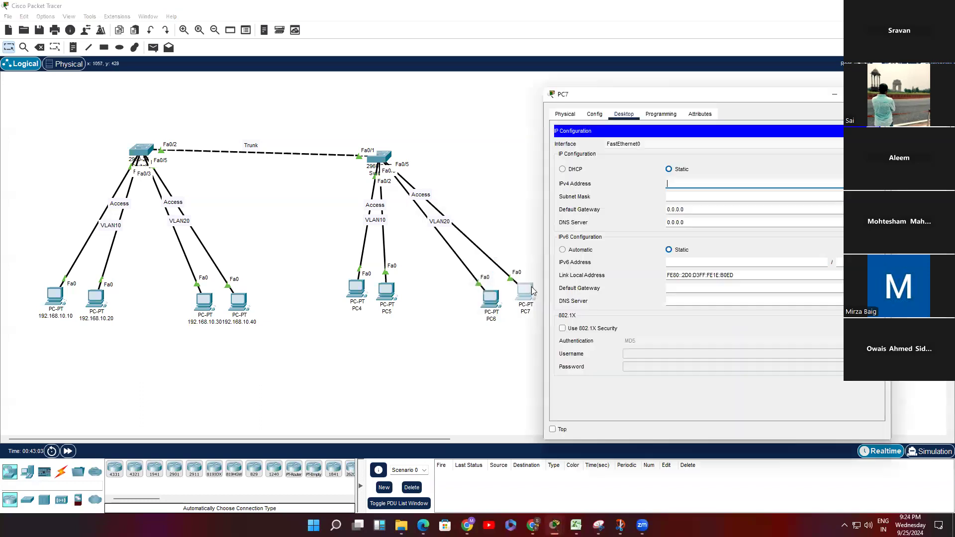
{"action": "left_click", "coordinate": [701, 195]}
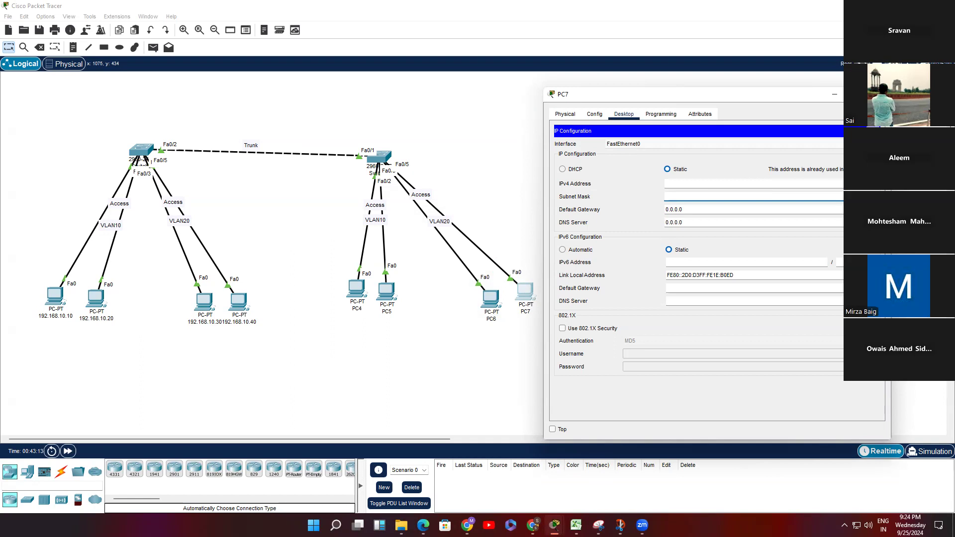
{"action": "left_click", "coordinate": [761, 184]}
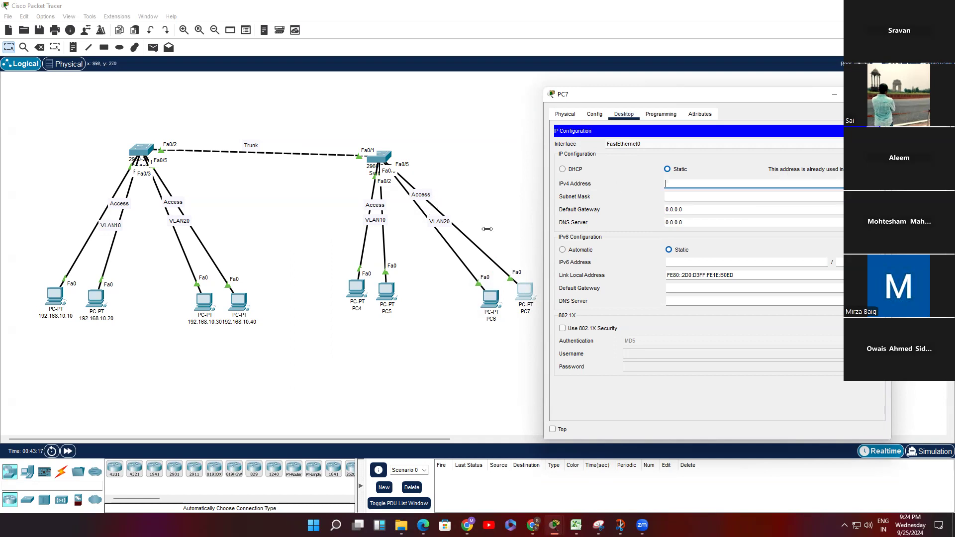
{"action": "type", "text": "192.16"}
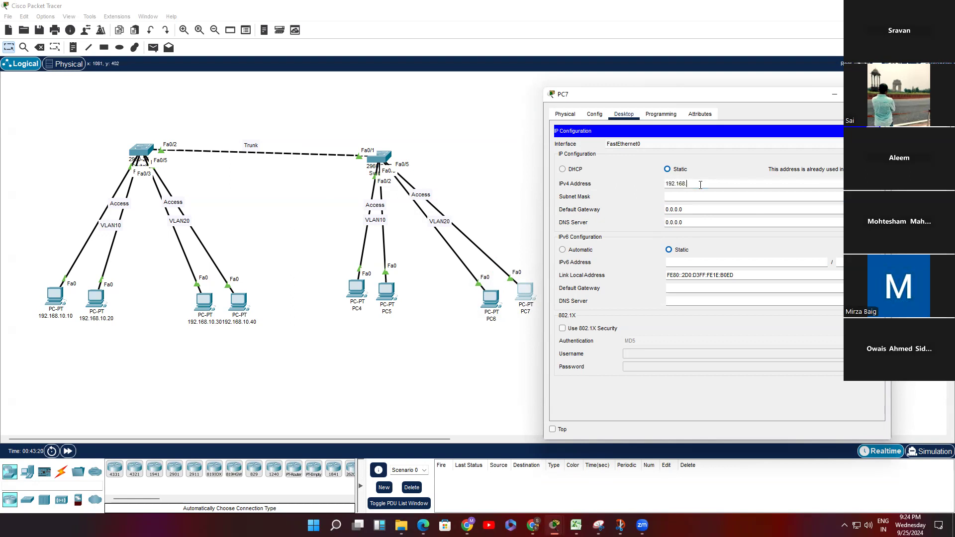
{"action": "type", "text": "8."}
{"action": "left_click", "coordinate": [785, 168]}
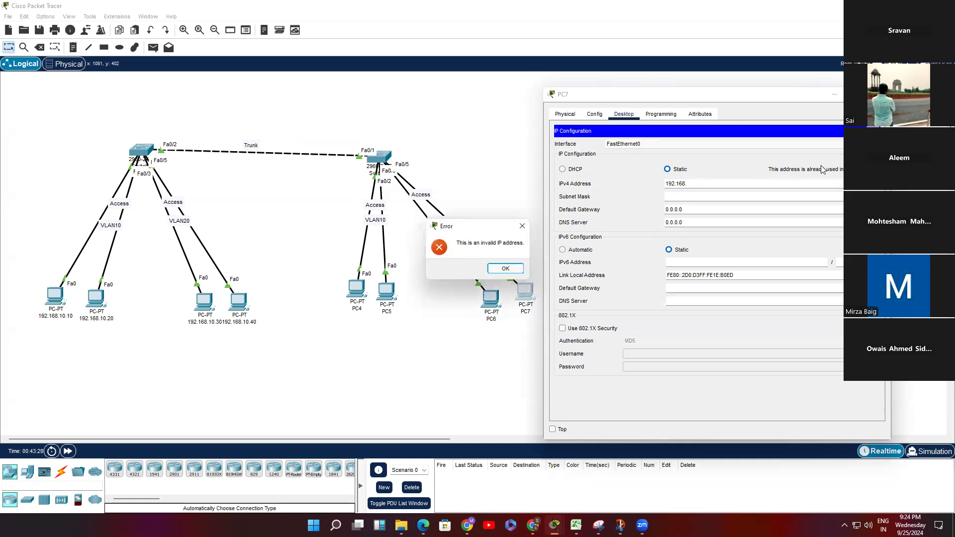
{"action": "left_click", "coordinate": [522, 226]}
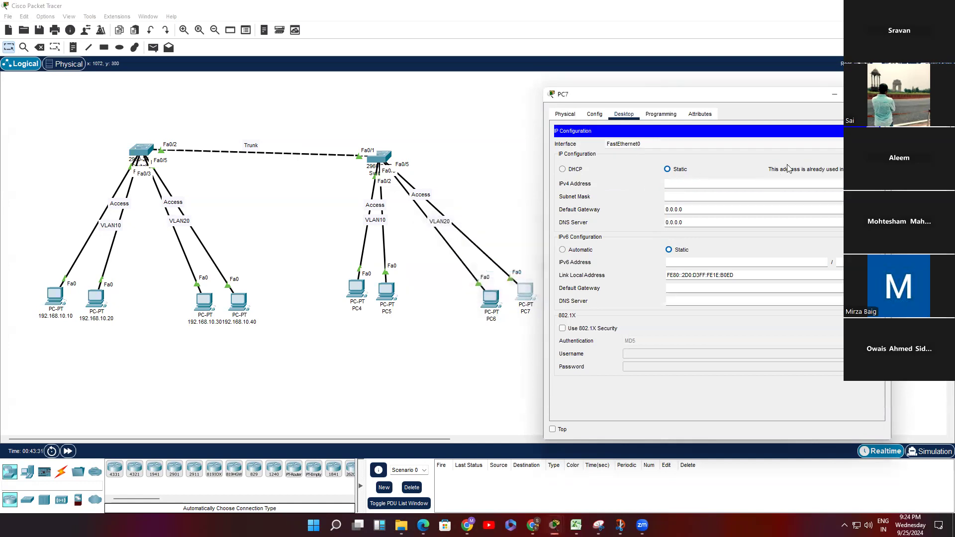
{"action": "left_click", "coordinate": [699, 197]}
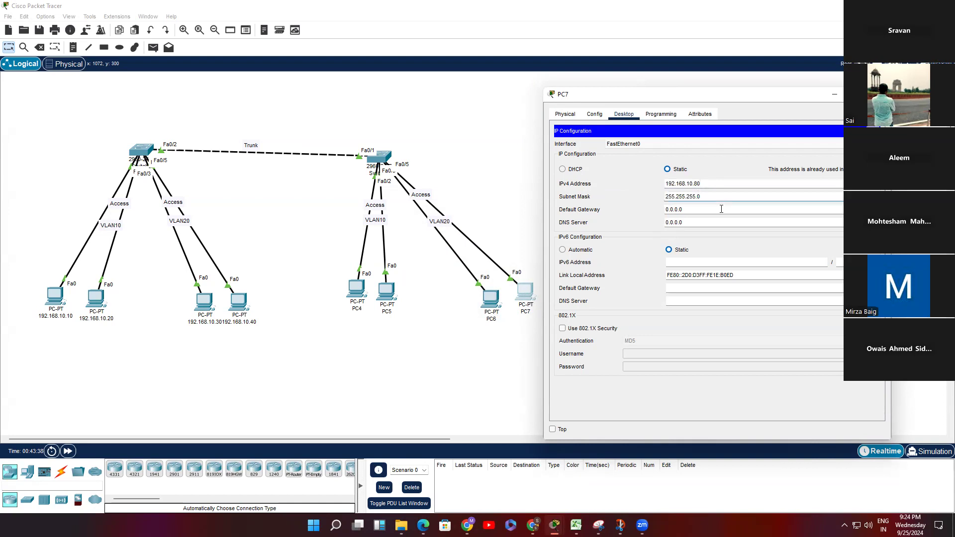
{"action": "left_click", "coordinate": [876, 131]}
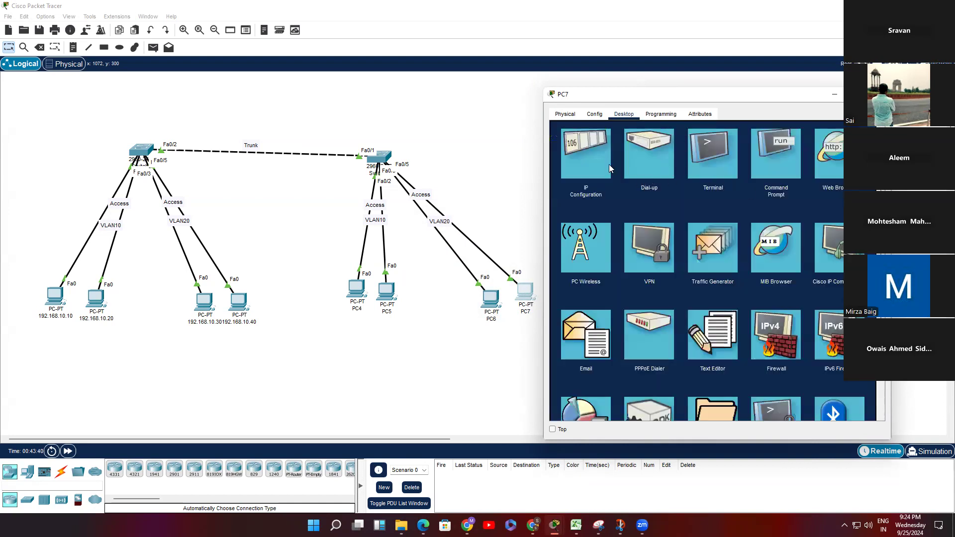
Test connectivity within VLAN 20 by pinging 192.168.10.70 from PC7's command prompt
{"action": "left_click", "coordinate": [876, 131]}
{"action": "left_click", "coordinate": [779, 171]}
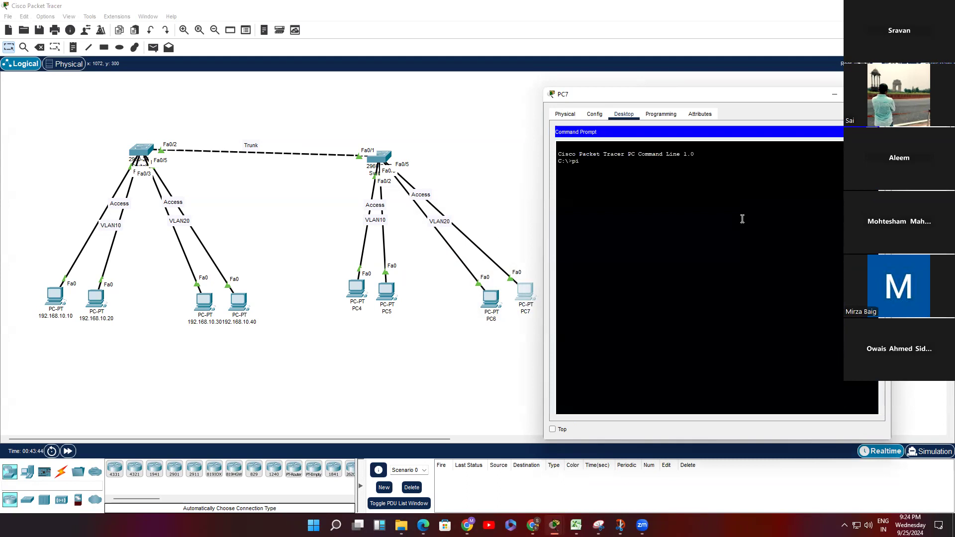
{"action": "type", "text": "ping 192.168.10.70"}
{"action": "key", "text": "Return"}
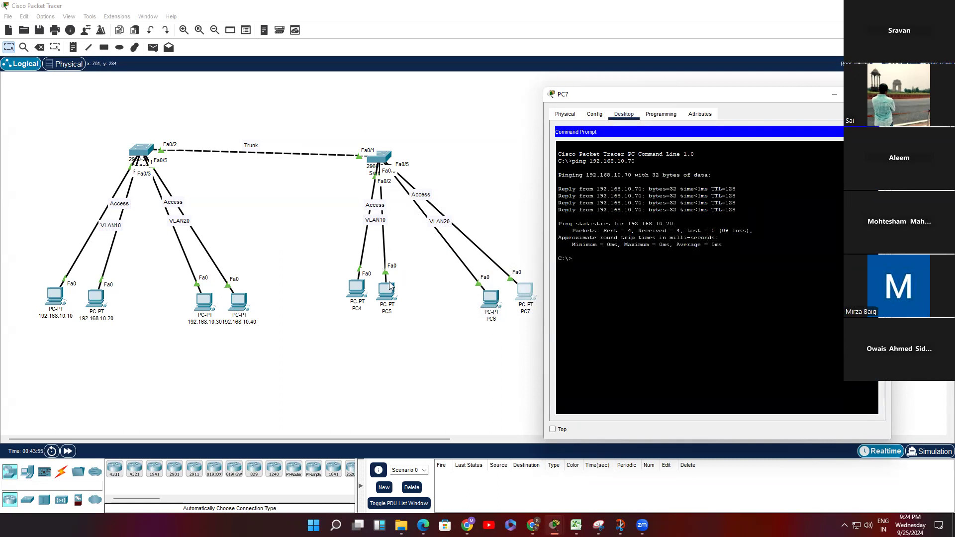
Rename PC4, PC5, PC6 and PC7 in the topology as 50, 60, 70 and 80
{"action": "left_click", "coordinate": [356, 309]}
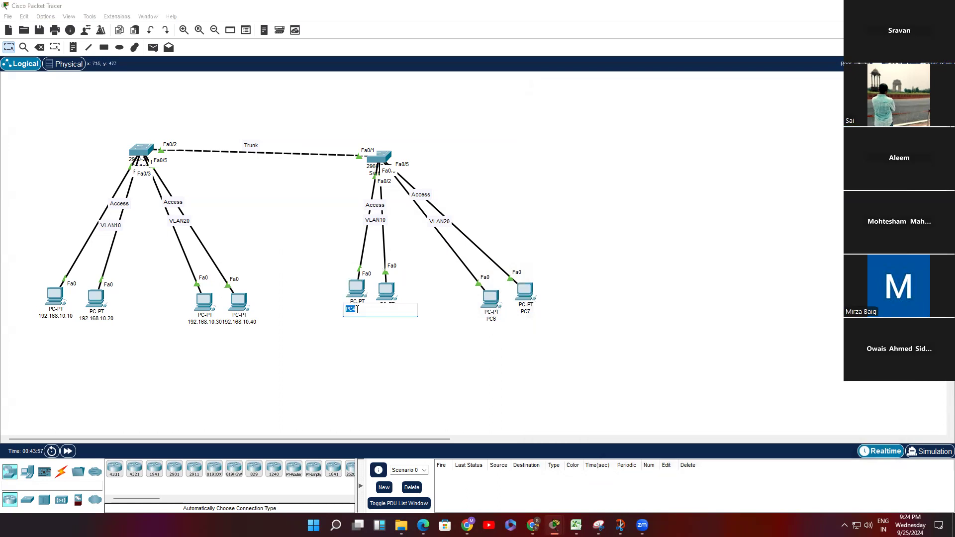
{"action": "type", "text": "1"}
{"action": "key", "text": "Return"}
{"action": "left_click", "coordinate": [391, 311]}
{"action": "type", "text": "60"}
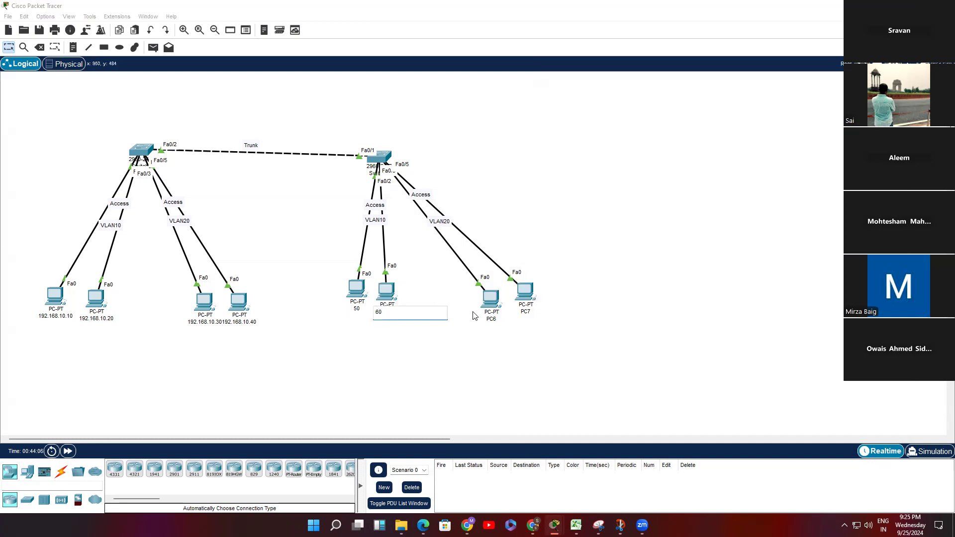
{"action": "left_click", "coordinate": [490, 320]}
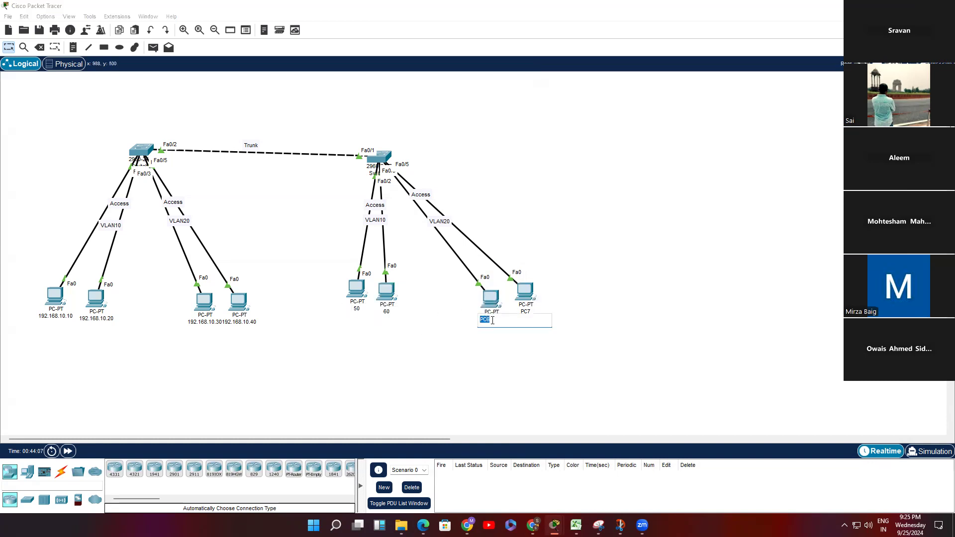
{"action": "type", "text": "70"}
{"action": "key", "text": "Return"}
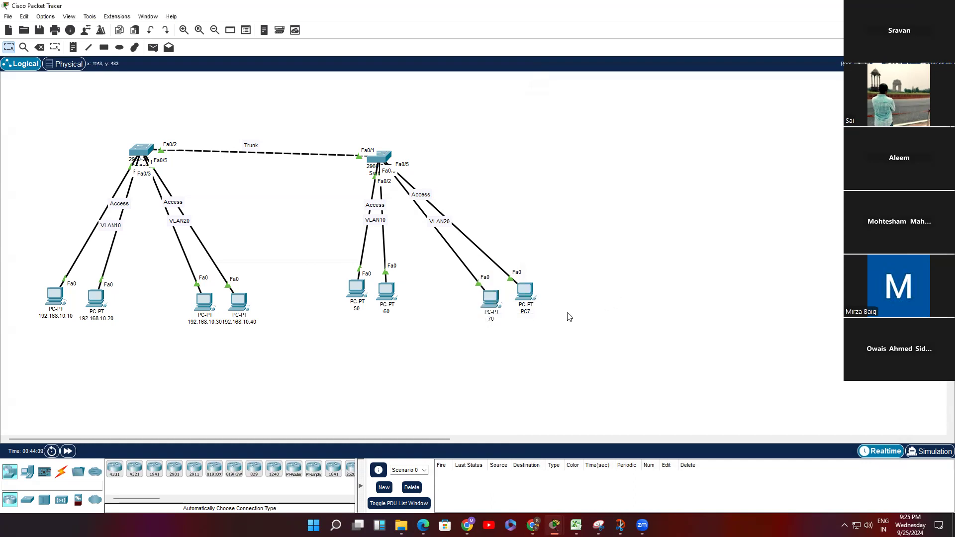
{"action": "left_click", "coordinate": [528, 312]}
{"action": "type", "text": "80"}
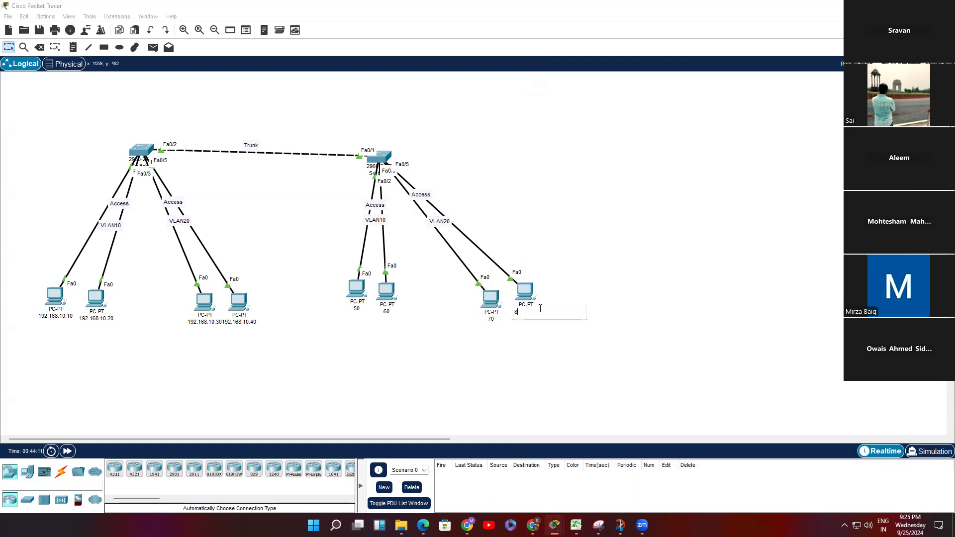
{"action": "key", "text": "Return"}
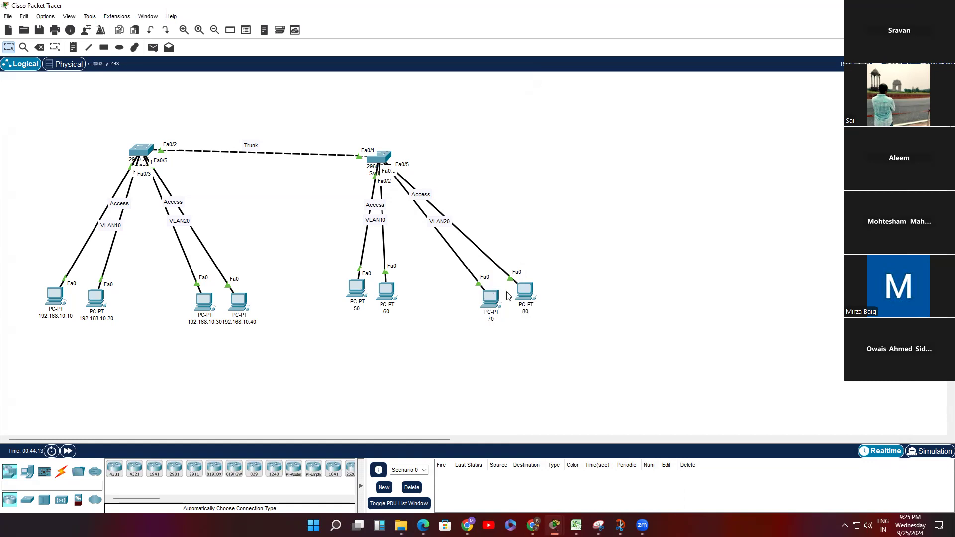
Ping 192.168.10.50 in VLAN 10 from the command prompt of PC 80
{"action": "left_click", "coordinate": [525, 293]}
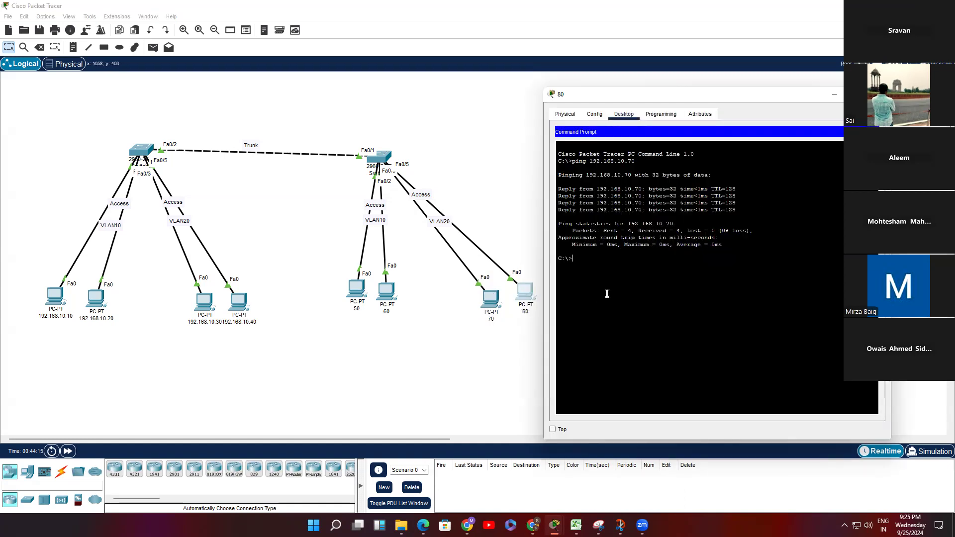
{"action": "key", "text": "Up"}
{"action": "type", "text": "50"}
{"action": "key", "text": "Return"}
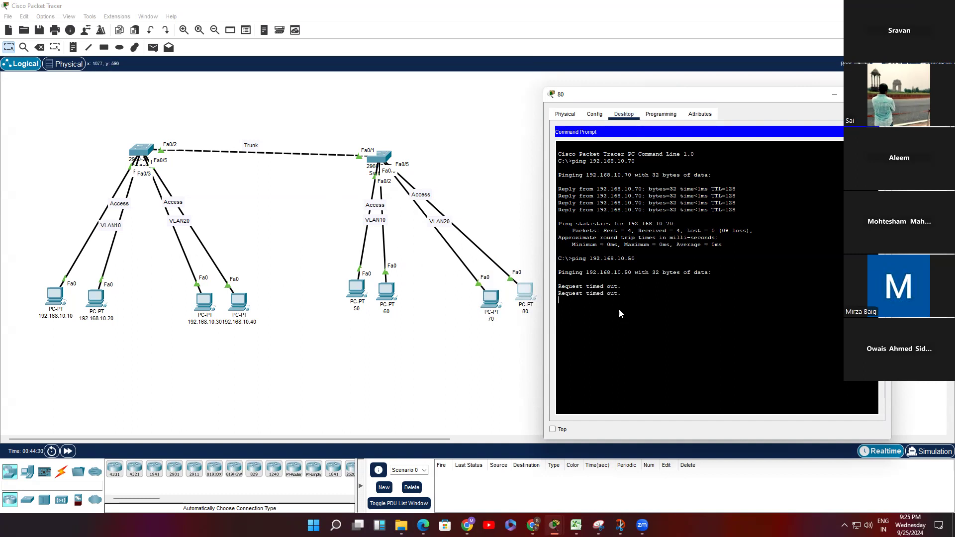
{"action": "mouse_move", "coordinate": [525, 294]}
{"action": "left_mouse_down"}
{"action": "mouse_move", "coordinate": [197, 296]}
{"action": "mouse_move", "coordinate": [524, 297]}
{"action": "left_mouse_up"}
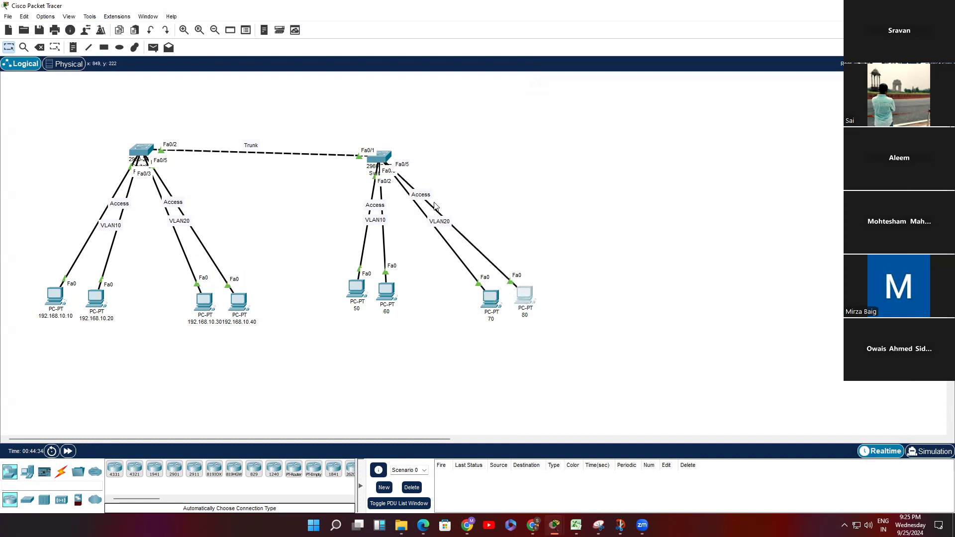
Enter global configuration on Switch1 and select interface fastEthernet 0/1
{"action": "left_click", "coordinate": [372, 162]}
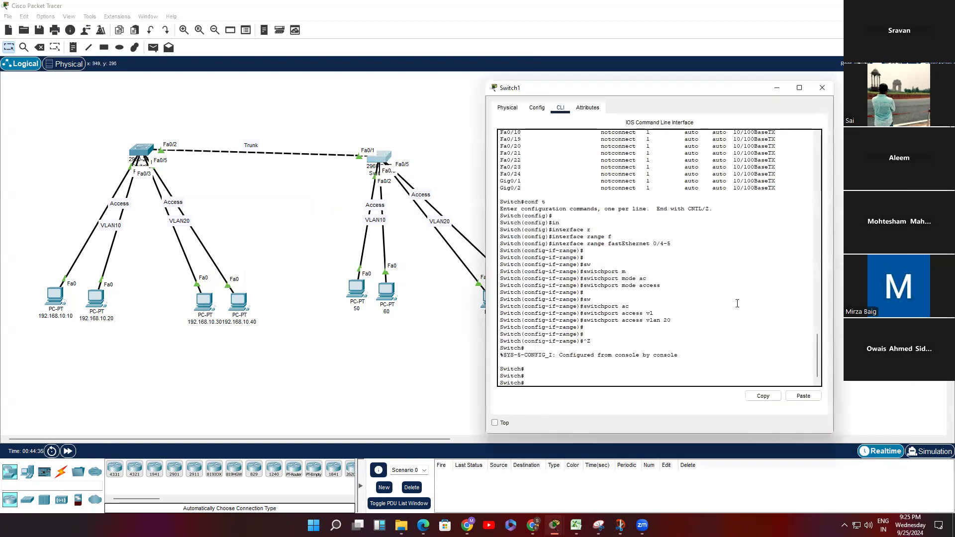
{"action": "key", "text": "Return"}
{"action": "key", "text": "Return"}
{"action": "key", "text": "Return"}
{"action": "type", "text": "conf t"}
{"action": "key", "text": "Return"}
{"action": "key", "text": "Return"}
{"action": "type", "text": "in"}
{"action": "key", "text": "Tab"}
{"action": "type", "text": "f"}
{"action": "key", "text": "Tab"}
{"action": "type", "text": "0/1"}
{"action": "key", "text": "Return"}
{"action": "key", "text": "Return"}
{"action": "key", "text": "Return"}
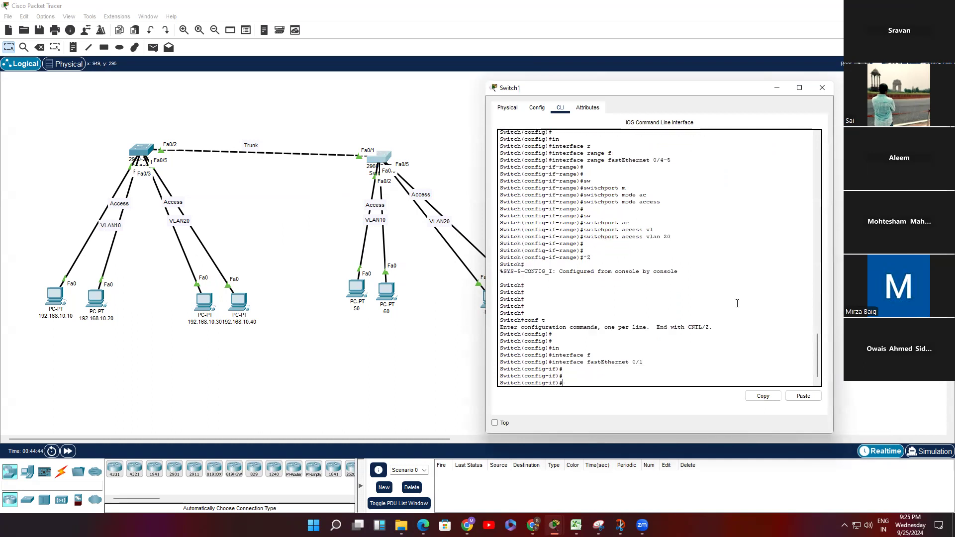
Set Switch1's fastEthernet 0/1 interface to switchport mode trunk
{"action": "type", "text": "sw"}
{"action": "key", "text": "Tab"}
{"action": "type", "text": "m"}
{"action": "key", "text": "Tab"}
{"action": "type", "text": "t"}
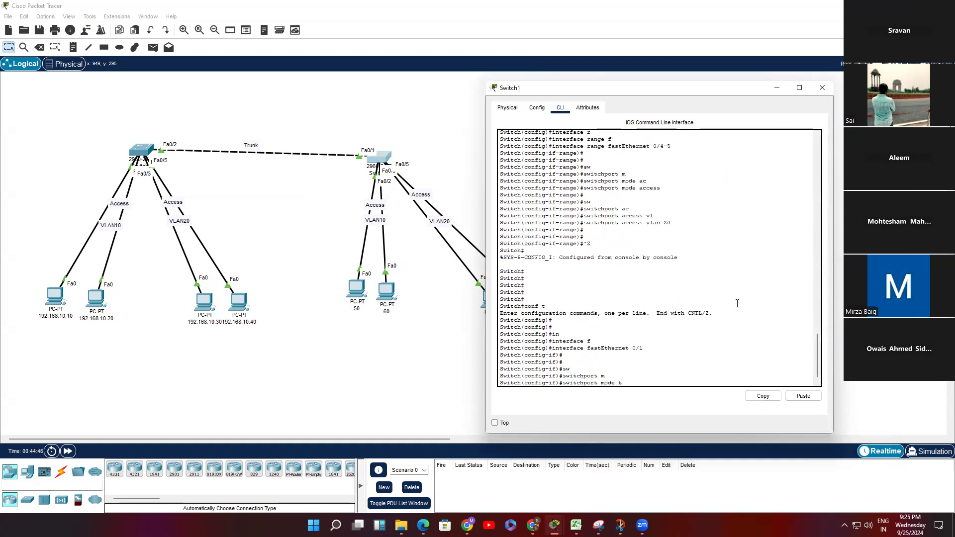
{"action": "key", "text": "Tab"}
{"action": "key", "text": "Return"}
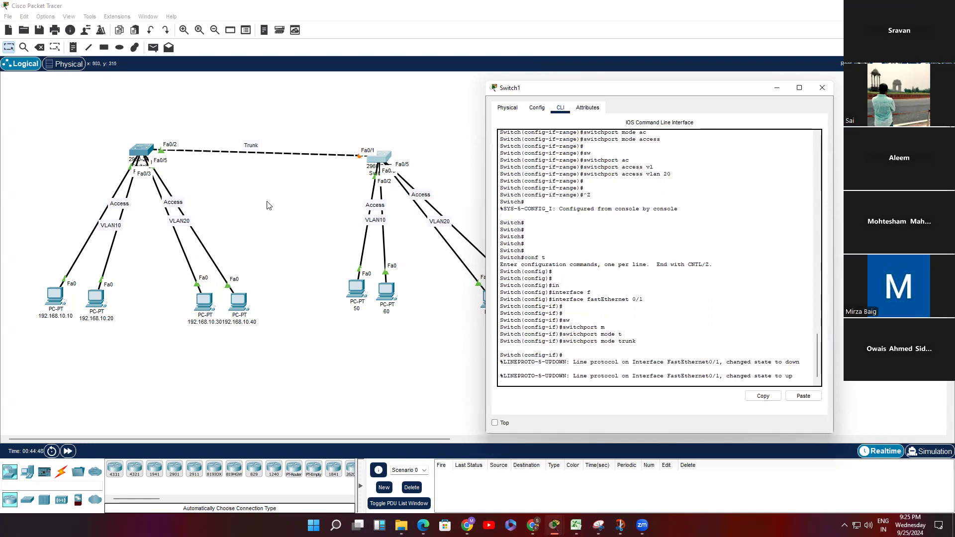
Enter global configuration on Switch0 and select interface fastEthernet 0/2
{"action": "left_click", "coordinate": [144, 150]}
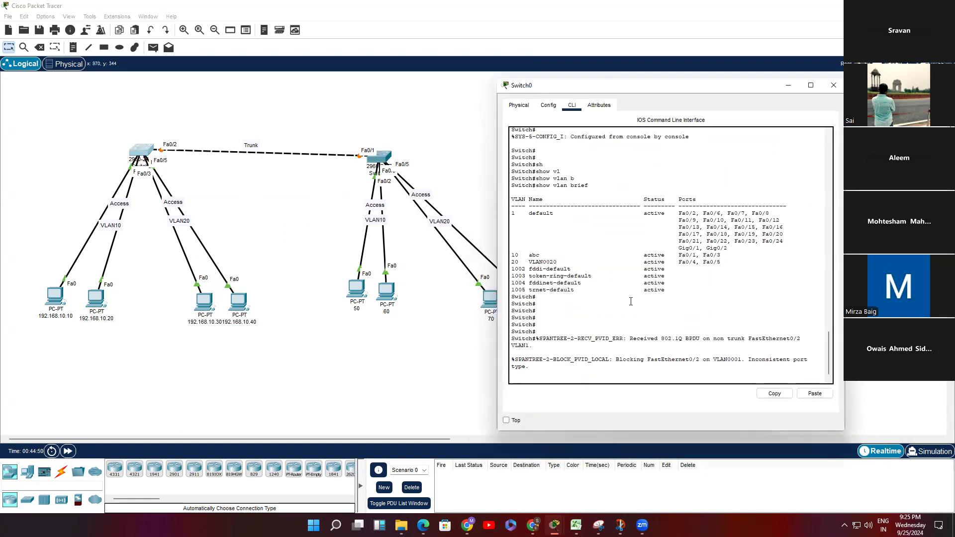
{"action": "key", "text": "Return"}
{"action": "key", "text": "Return"}
{"action": "key", "text": "Return"}
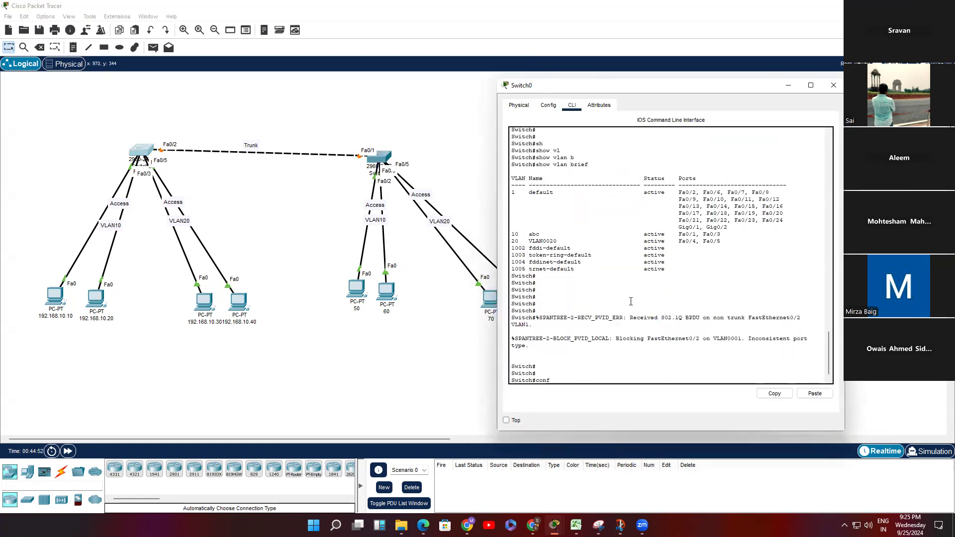
{"action": "key", "text": "Return"}
{"action": "key", "text": "Return"}
{"action": "type", "text": "in"}
{"action": "key", "text": "Tab"}
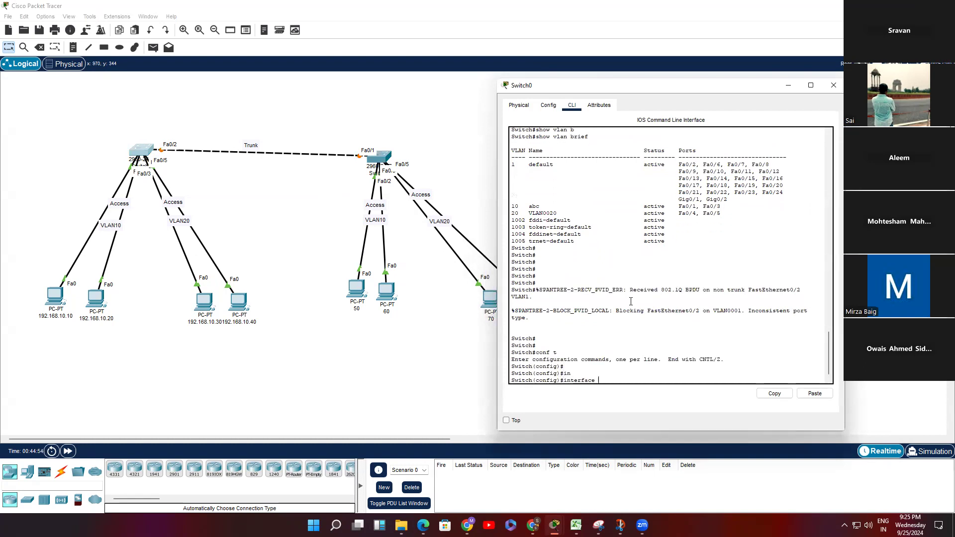
{"action": "type", "text": "f"}
{"action": "key", "text": "Tab"}
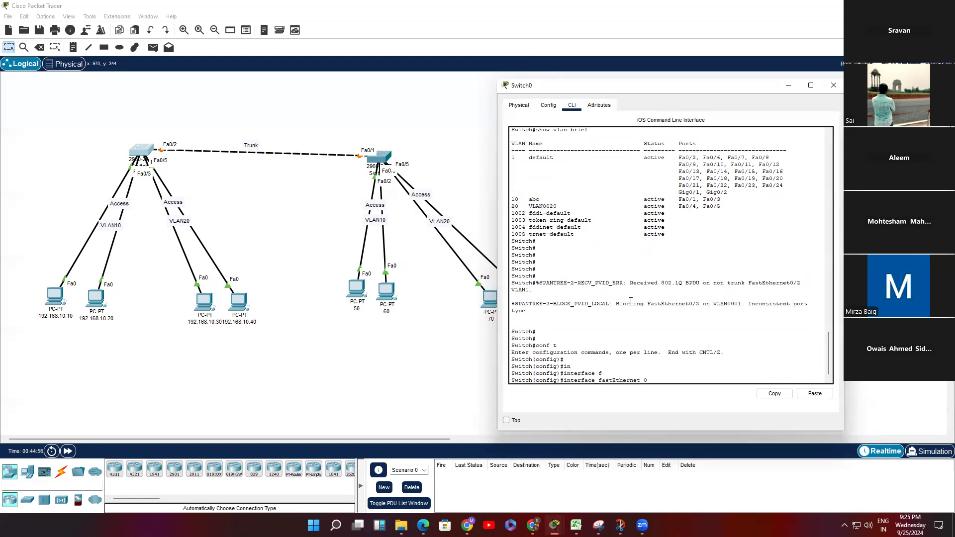
{"action": "type", "text": "0/2"}
{"action": "key", "text": "Return"}
{"action": "key", "text": "Return"}
Set Switch0's fastEthernet 0/2 interface to switchport mode trunk
{"action": "type", "text": "sw"}
{"action": "key", "text": "Tab"}
{"action": "type", "text": "m"}
{"action": "key", "text": "Tab"}
{"action": "type", "text": "tr"}
{"action": "key", "text": "Tab"}
{"action": "key", "text": "Return"}
{"action": "key", "text": "Return"}
{"action": "key", "text": "Return"}
{"action": "key", "text": "Return"}
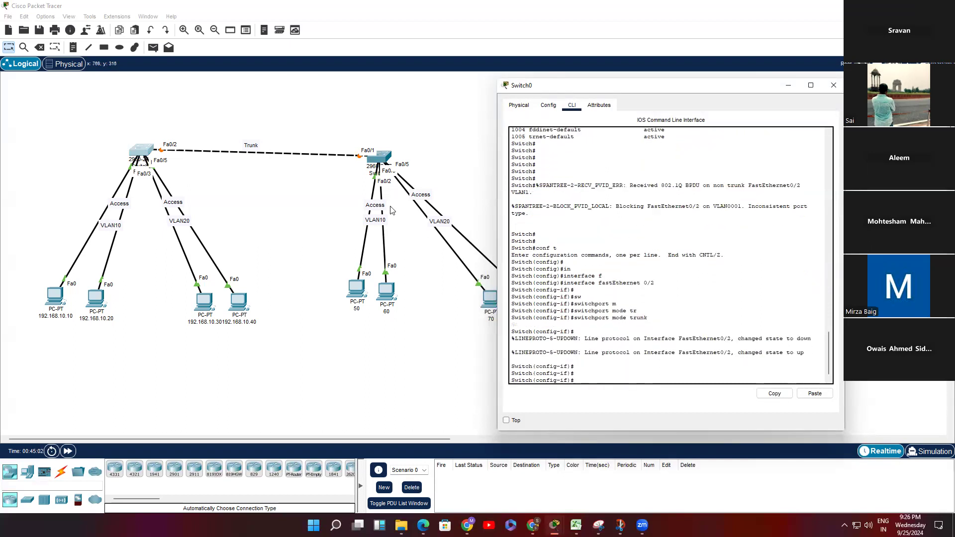
Review the earlier ping to 192.168.10.50 in PC 80's command prompt and bring up a fresh prompt line
{"action": "left_click", "coordinate": [460, 308]}
{"action": "left_click", "coordinate": [527, 291]}
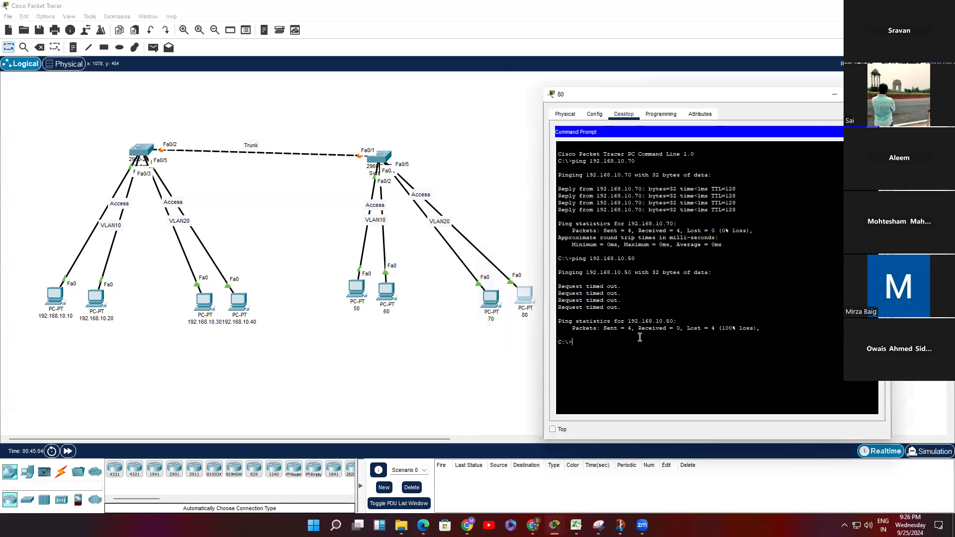
{"action": "double_click", "coordinate": [610, 258]}
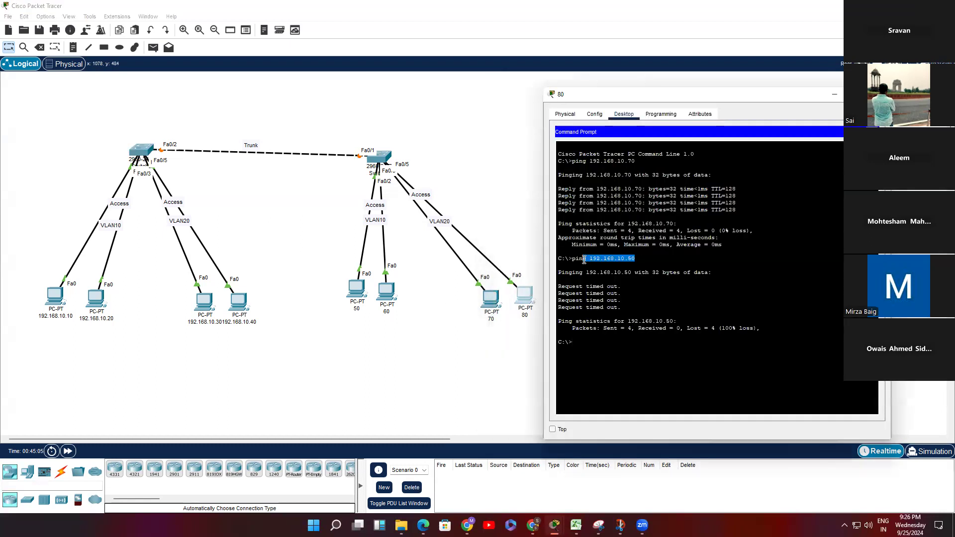
{"action": "left_click", "coordinate": [686, 291]}
{"action": "key", "text": "Return"}
{"action": "key", "text": "Return"}
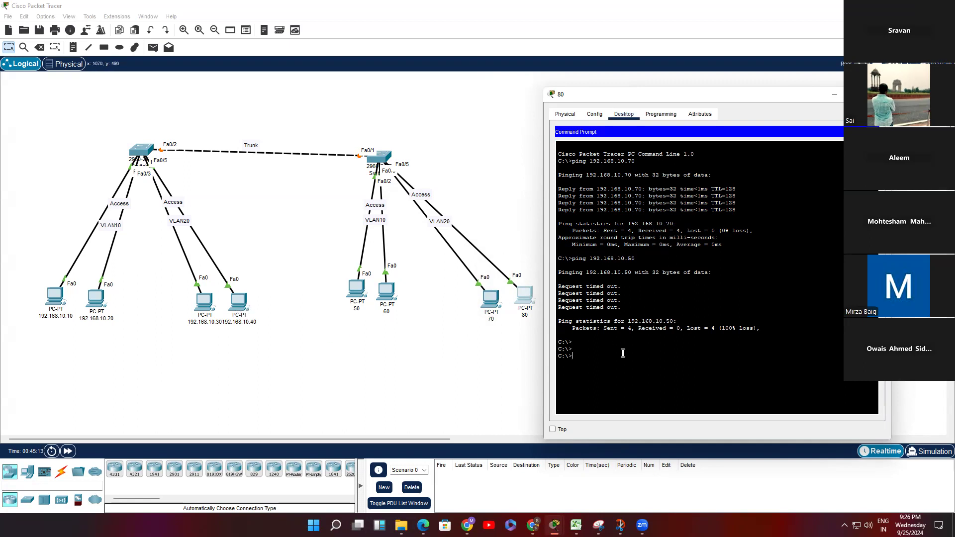
Review the earlier pings on PC 192.168.10.10, then open and close PC 192.168.10.30's window
{"action": "left_click_drag", "start_coordinate": [206, 302], "coordinate": [197, 299]}
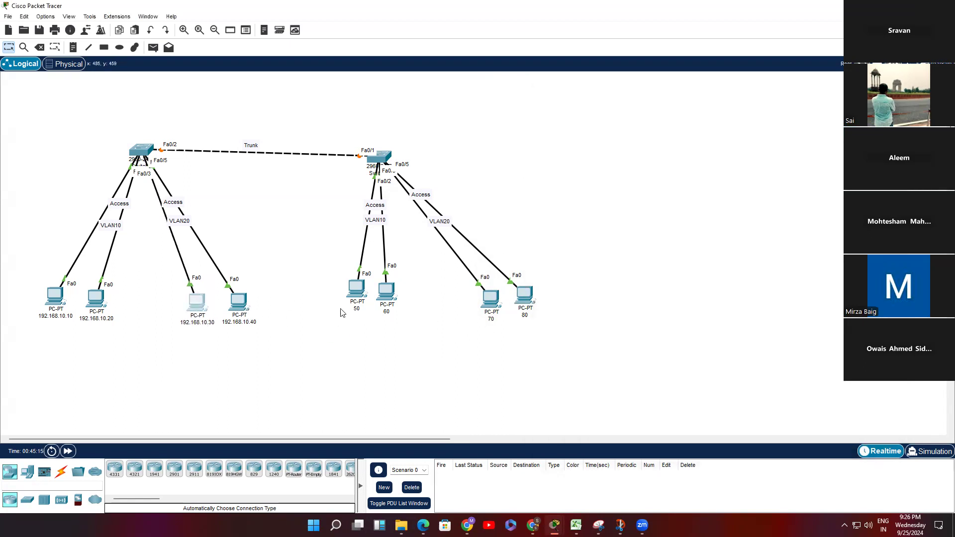
{"action": "left_click", "coordinate": [55, 297]}
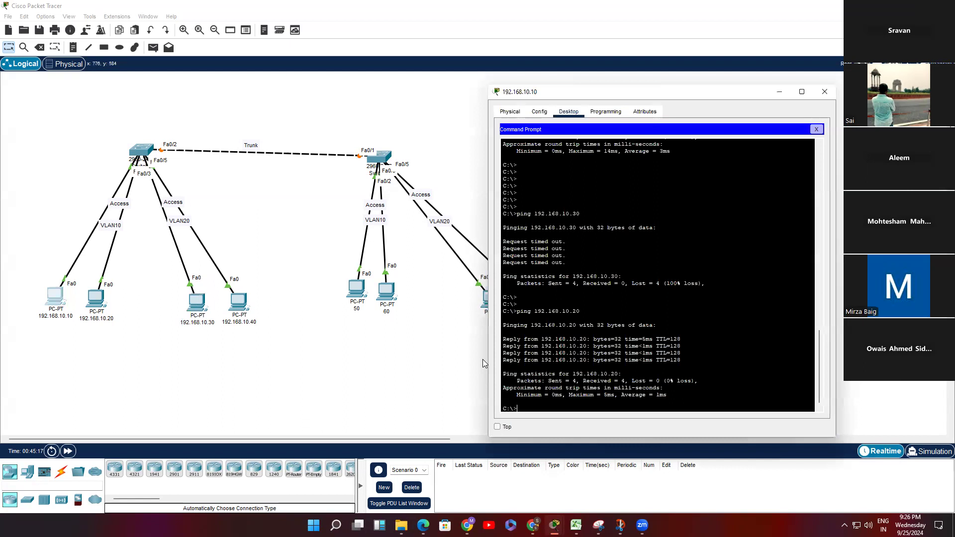
{"action": "scroll", "coordinate": [606, 344], "scroll_direction": "down", "scroll_amount": 1}
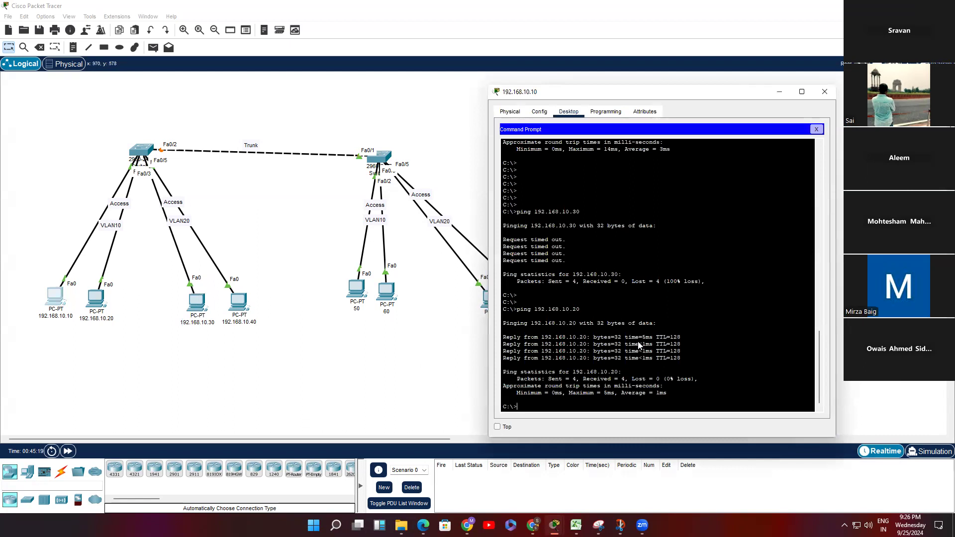
{"action": "left_click", "coordinate": [197, 302]}
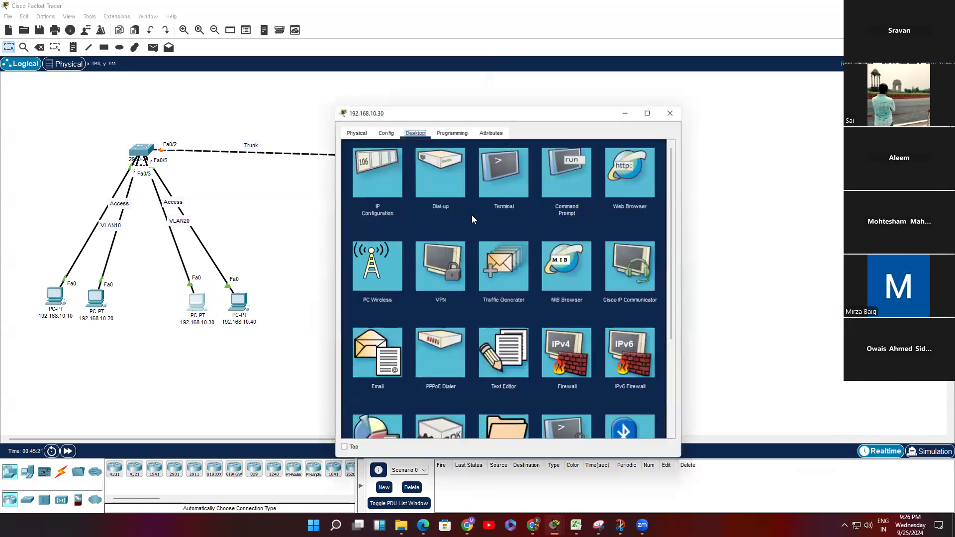
{"action": "left_click", "coordinate": [670, 112]}
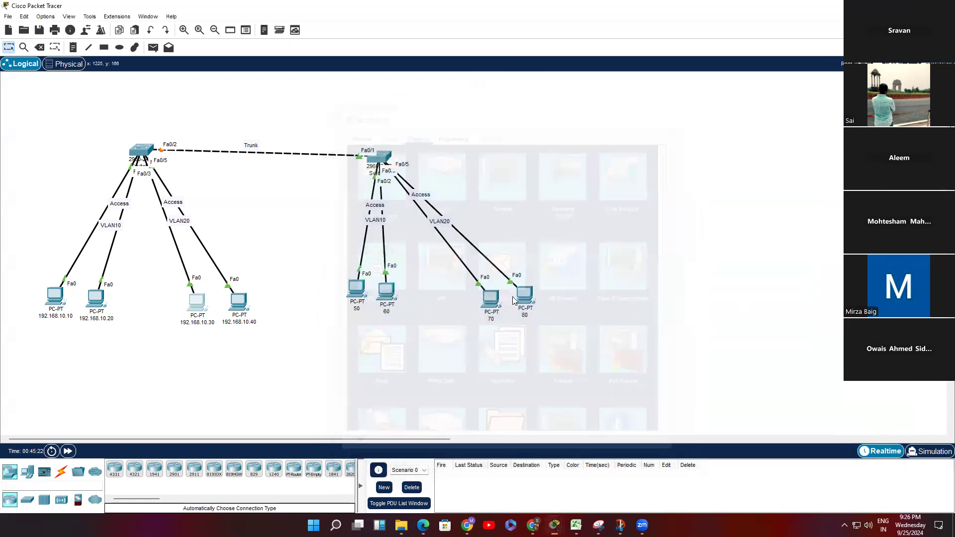
Test the trunk by pinging 192.168.10.40 and 192.168.10.30 from PC 80
{"action": "left_click", "coordinate": [532, 297]}
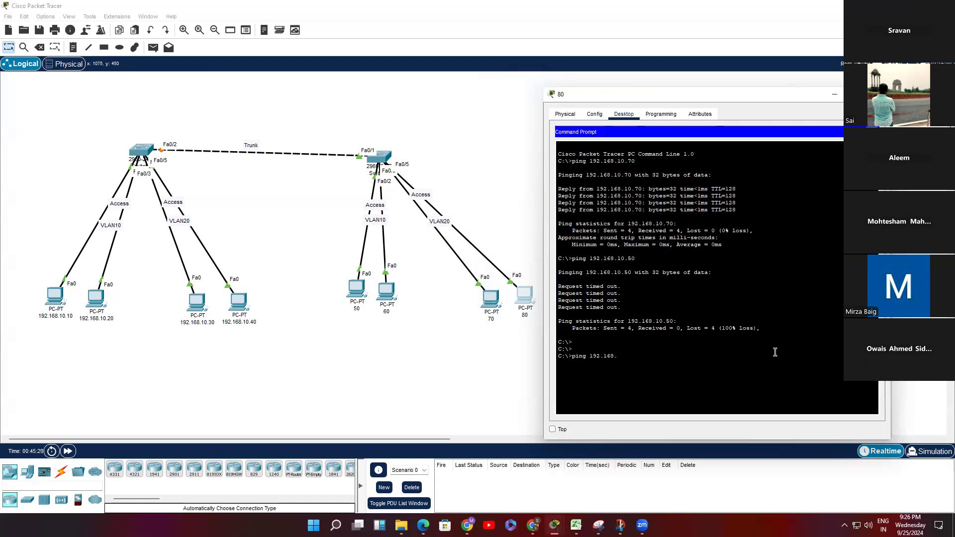
{"action": "type", "text": "ping 192.168.10.40"}
{"action": "key", "text": "Return"}
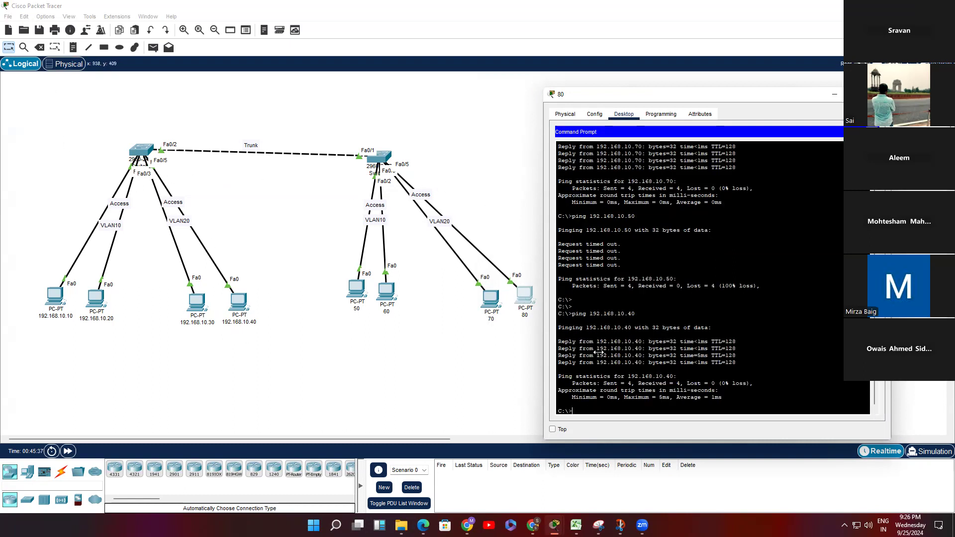
{"action": "key", "text": "Up"}
{"action": "type", "text": "30"}
{"action": "key", "text": "Return"}
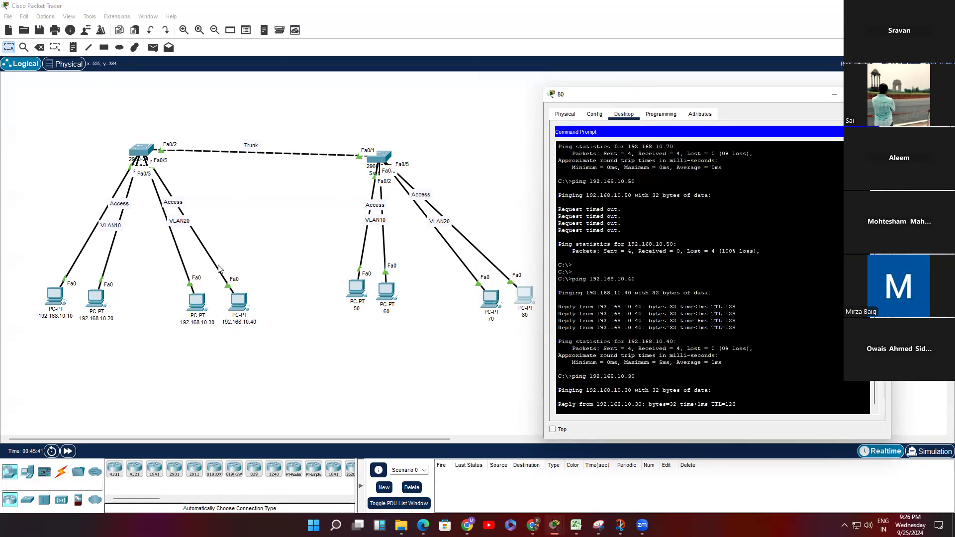
{"action": "left_click", "coordinate": [528, 302]}
{"action": "left_click_drag", "start_coordinate": [527, 302], "coordinate": [91, 297]}
{"action": "left_click", "coordinate": [530, 300]}
{"action": "left_click_drag", "start_coordinate": [413, 310], "coordinate": [528, 298]}
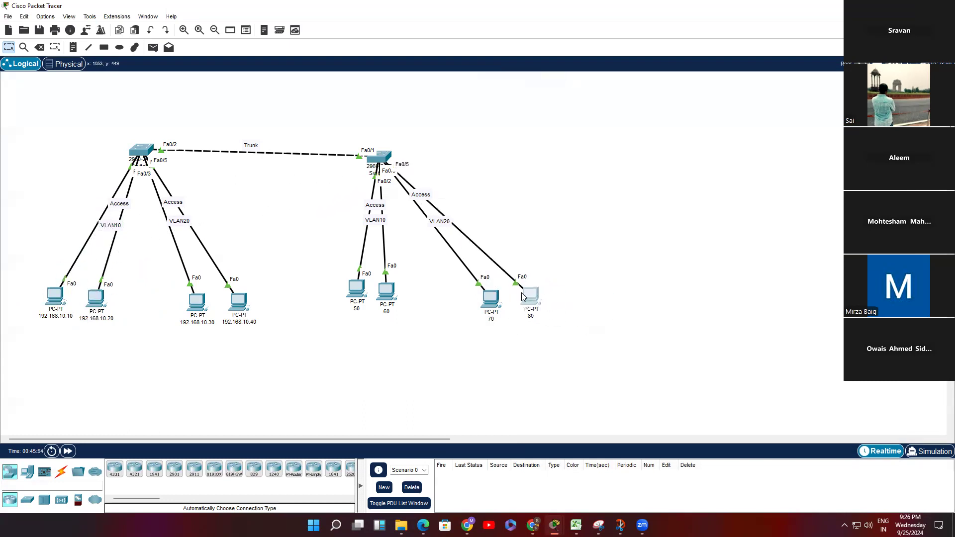
Ping 192.168.10.20 on the other switch's VLAN 10 from PC 80's command prompt
{"action": "left_click", "coordinate": [530, 298]}
{"action": "key", "text": "Up"}
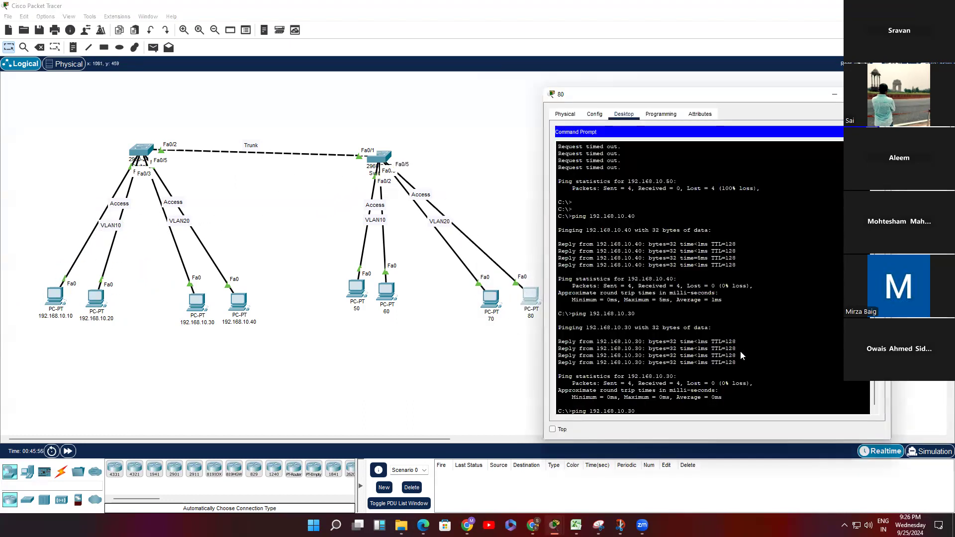
{"action": "type", "text": "0"}
{"action": "key", "text": "Return"}
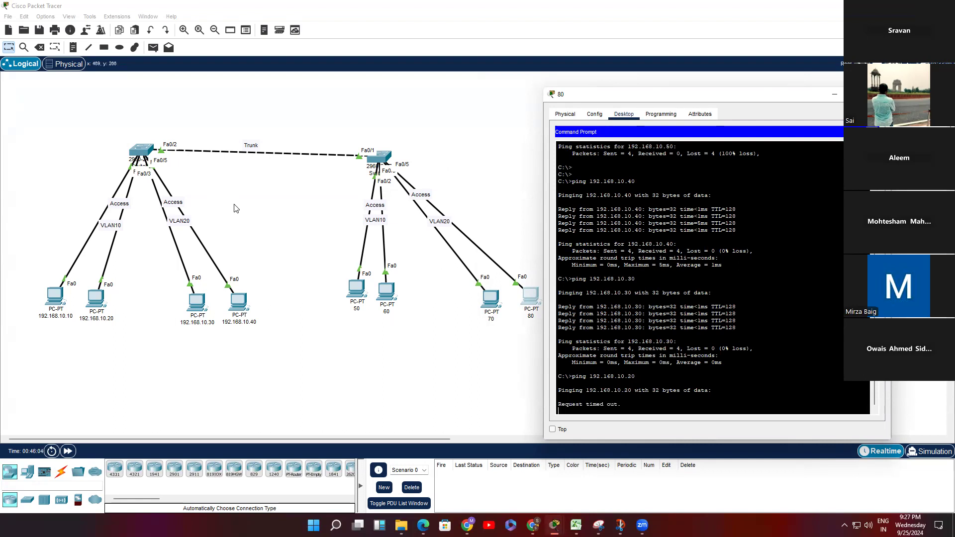
{"action": "left_click", "coordinate": [399, 35]}
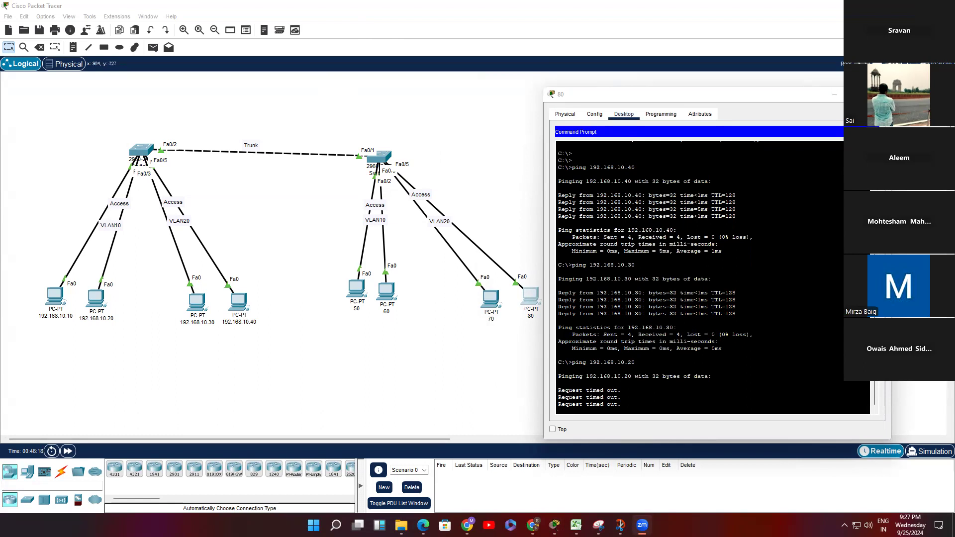
Switch to WhatsApp Web and view the Task-2 inter-VLAN routing diagram in the Rayan Network Batch-8 chat
{"action": "mouse_move", "coordinate": [466, 524]}
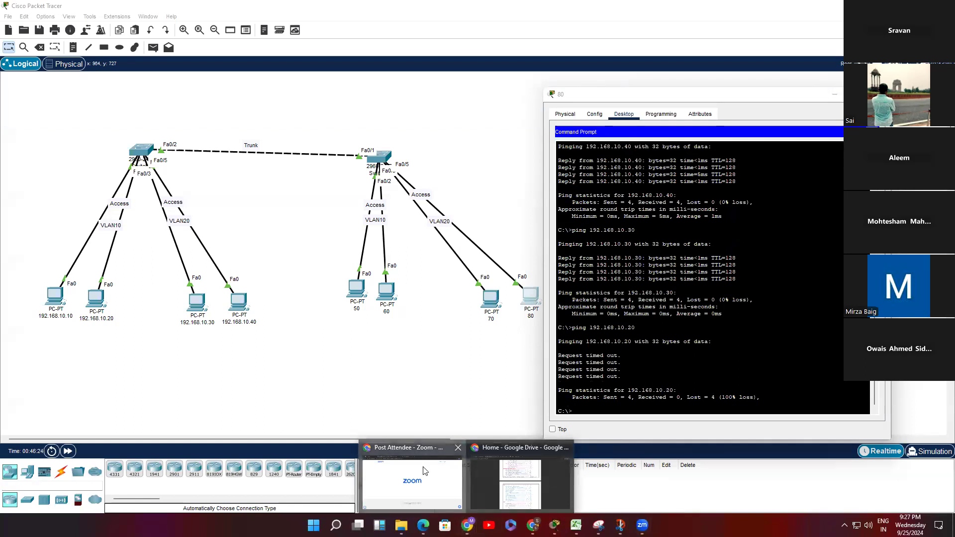
{"action": "left_click", "coordinate": [383, 445]}
{"action": "left_click", "coordinate": [73, 15]}
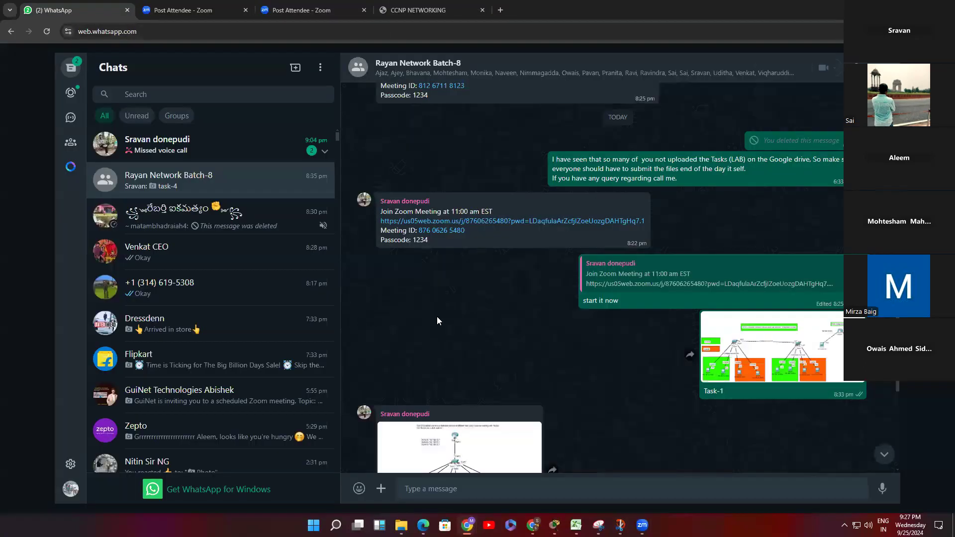
{"action": "scroll", "coordinate": [699, 389], "scroll_direction": "down", "scroll_amount": 5}
{"action": "scroll", "coordinate": [697, 387], "scroll_direction": "down", "scroll_amount": 2}
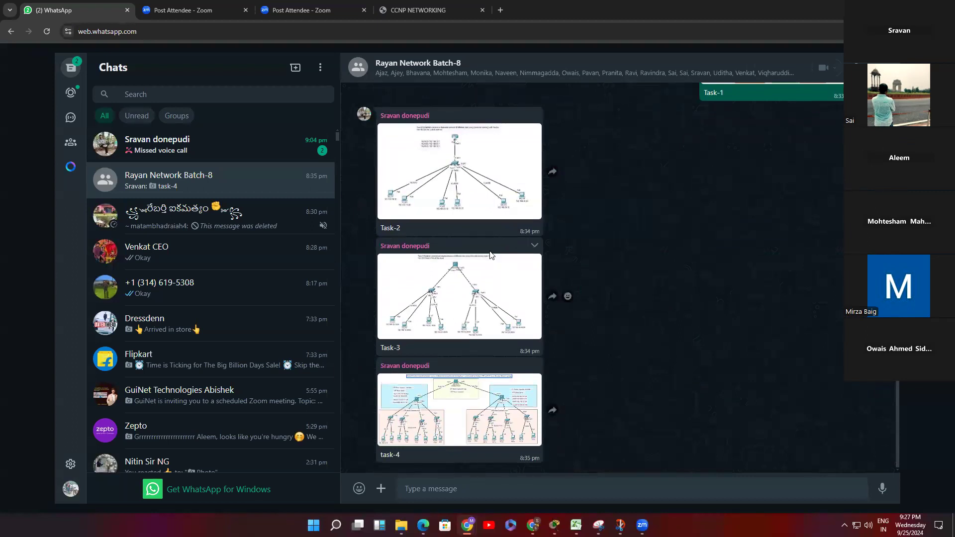
{"action": "scroll", "coordinate": [466, 225], "scroll_direction": "up", "scroll_amount": 2}
{"action": "scroll", "coordinate": [466, 225], "scroll_direction": "down", "scroll_amount": 1}
{"action": "left_click", "coordinate": [438, 209]}
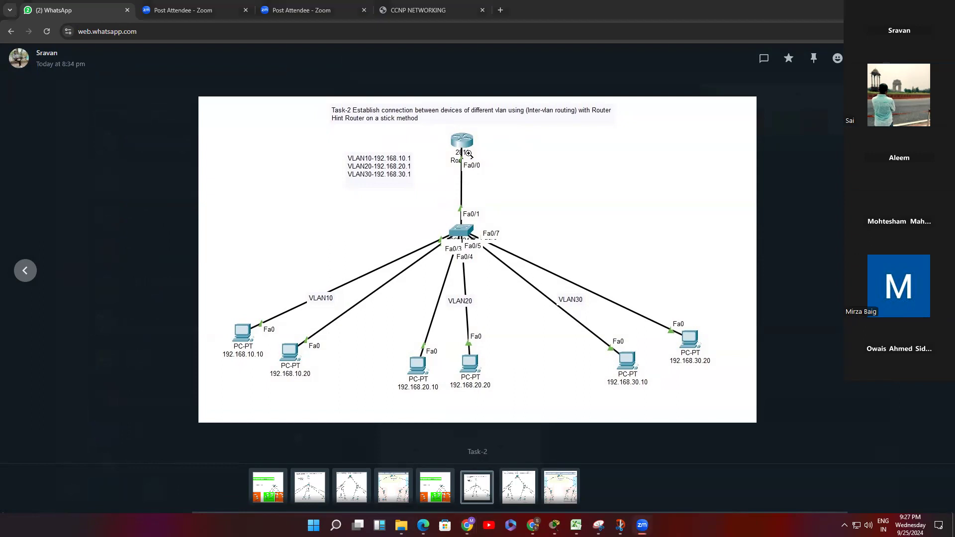
{"action": "left_click", "coordinate": [567, 185]}
{"action": "left_click", "coordinate": [512, 192]}
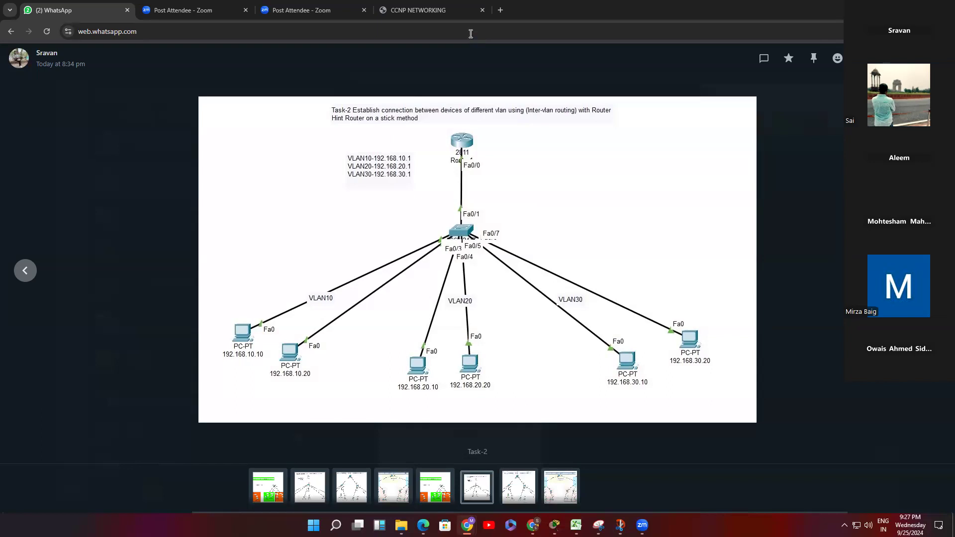
Close the open PC and switch windows and return to the two-switch topology in Cisco Packet Tracer
{"action": "mouse_move", "coordinate": [533, 525]}
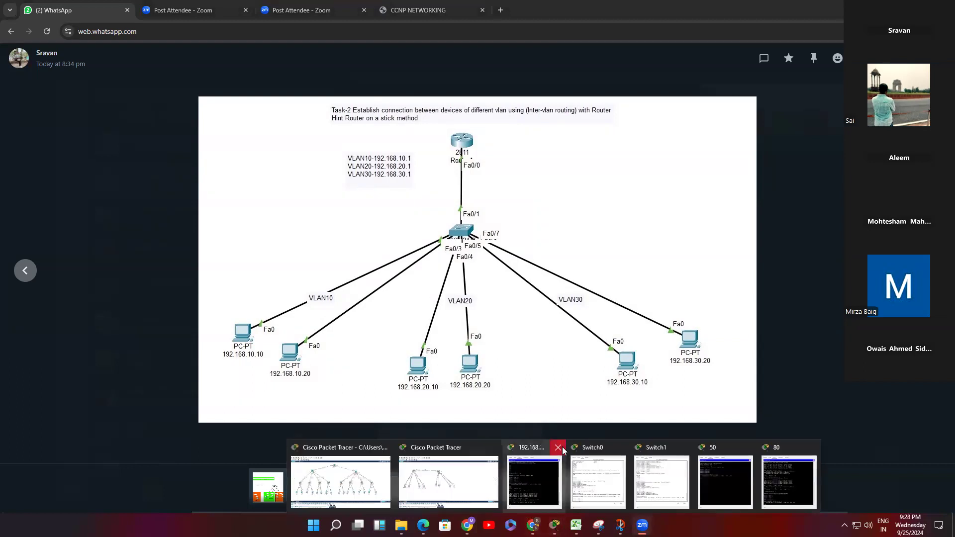
{"action": "left_click", "coordinate": [590, 447]}
{"action": "left_click", "coordinate": [621, 448]}
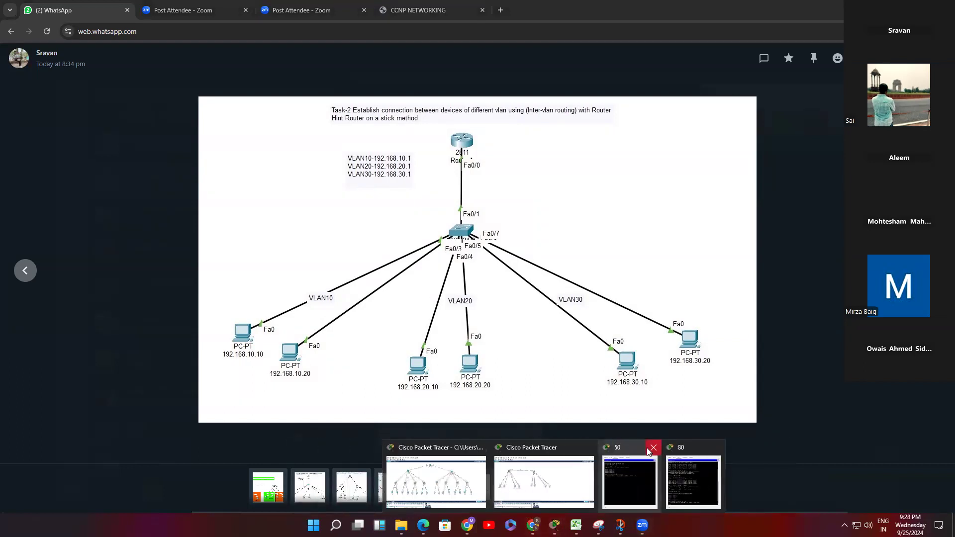
{"action": "left_click", "coordinate": [651, 447]}
{"action": "left_click", "coordinate": [688, 451]}
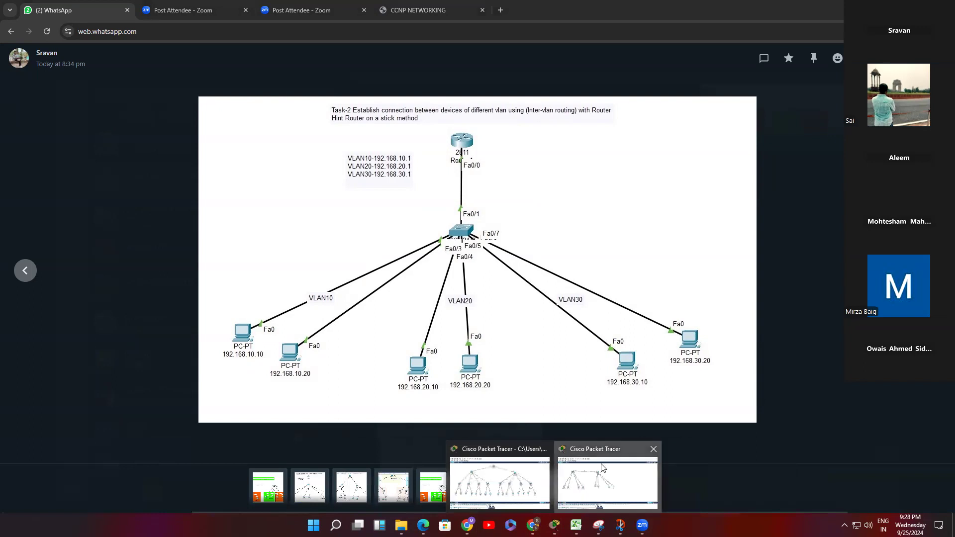
{"action": "left_click", "coordinate": [607, 482]}
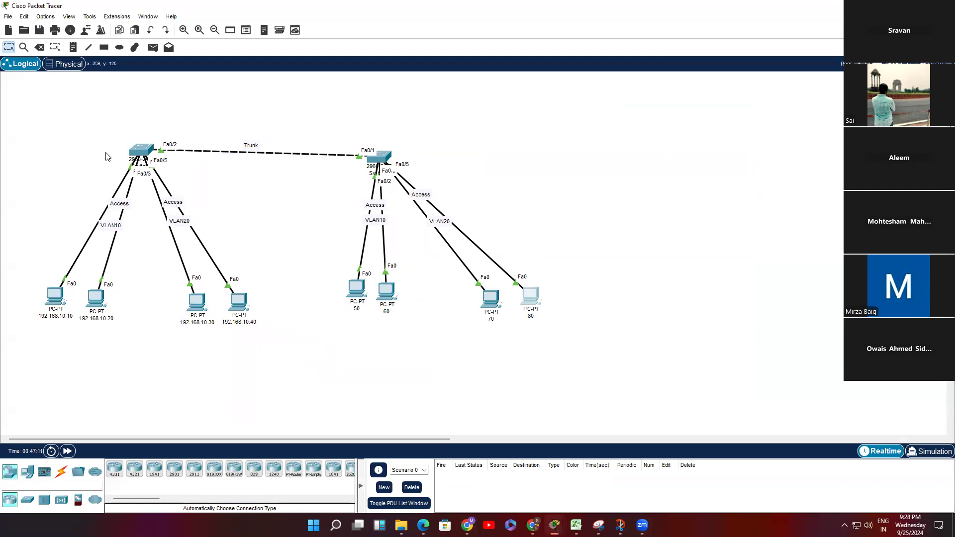
Try moving PC 192.168.10.10, undo the move, and switch back to the Task-2 diagram in WhatsApp Web
{"action": "left_click_drag", "start_coordinate": [55, 297], "coordinate": [256, 287]}
{"action": "key", "text": "ctrl+z"}
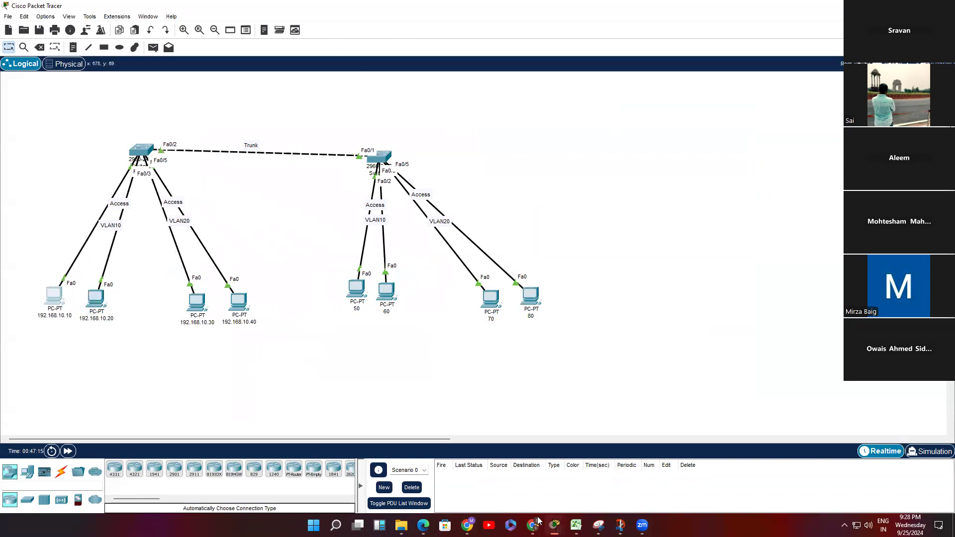
{"action": "mouse_move", "coordinate": [467, 524]}
{"action": "left_click", "coordinate": [429, 481]}
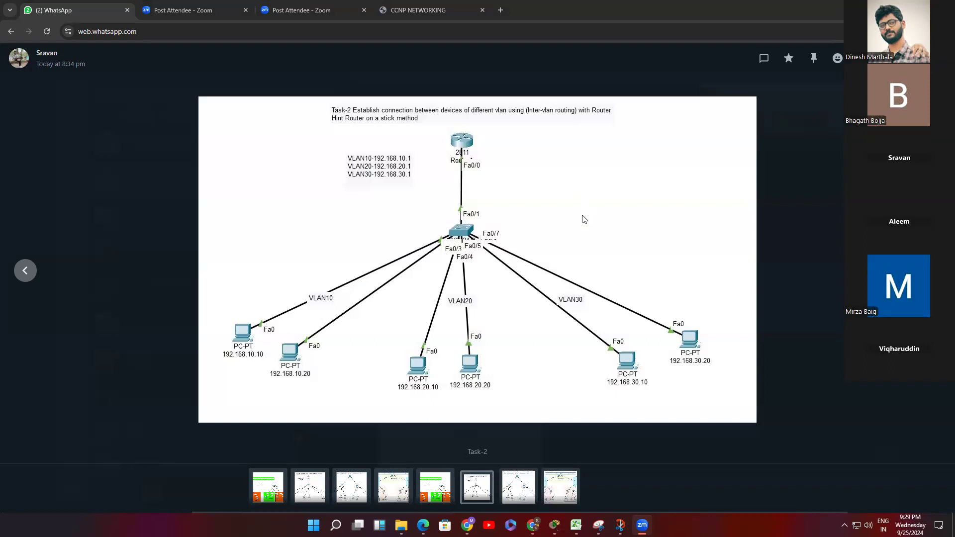
Return to Cisco Packet Tracer and launch another instance of it from the Windows search, keeping the two-switch topology open
{"action": "mouse_move", "coordinate": [554, 524]}
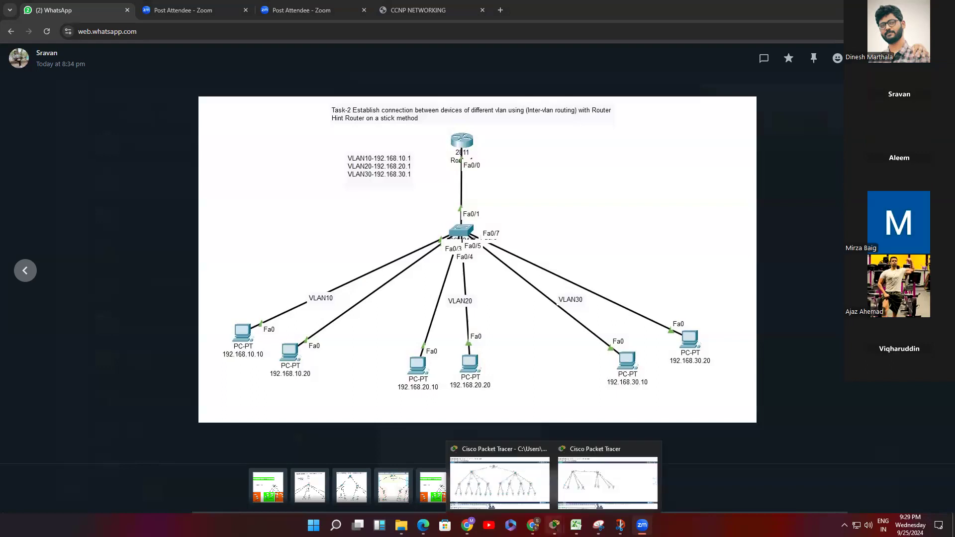
{"action": "left_click", "coordinate": [596, 486]}
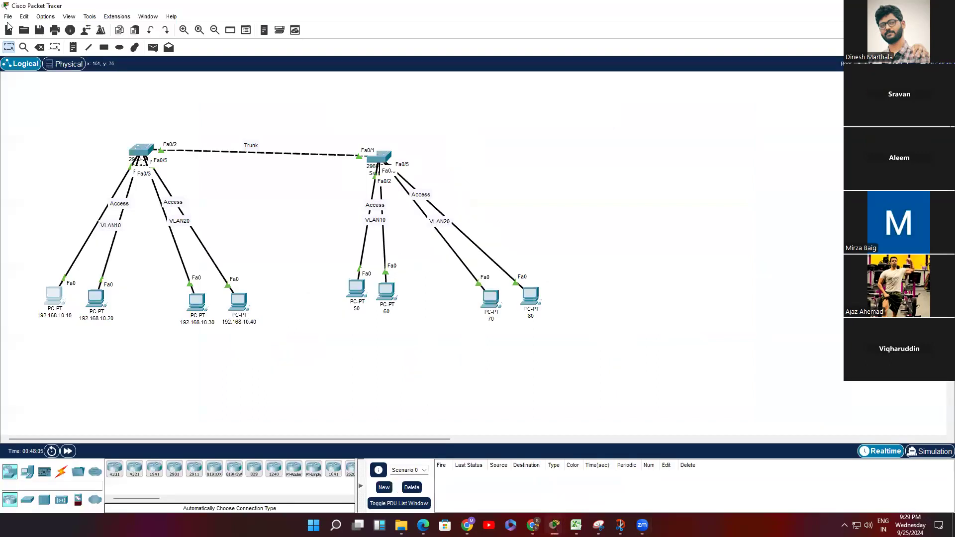
{"action": "left_click", "coordinate": [7, 17]}
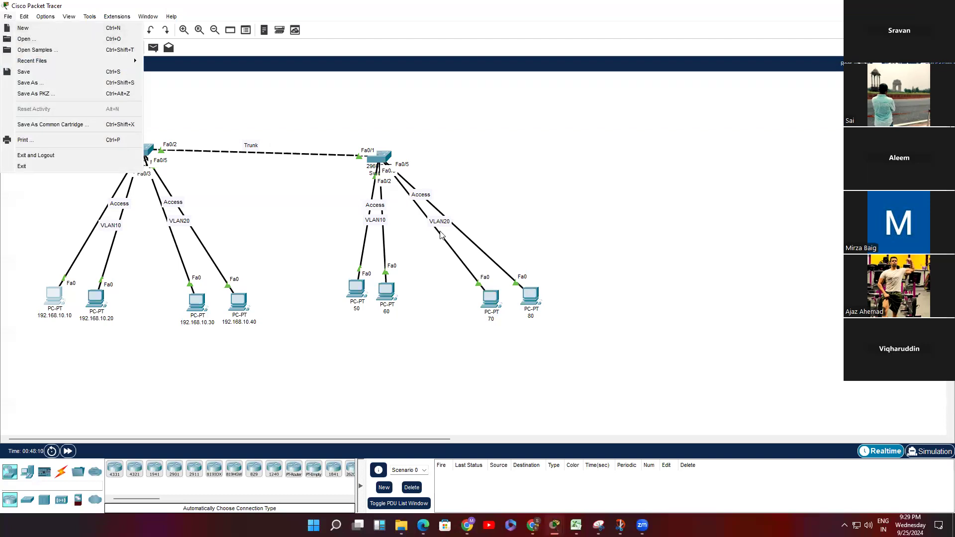
{"action": "left_click", "coordinate": [658, 219]}
{"action": "mouse_move", "coordinate": [598, 524]}
{"action": "mouse_move", "coordinate": [554, 525]}
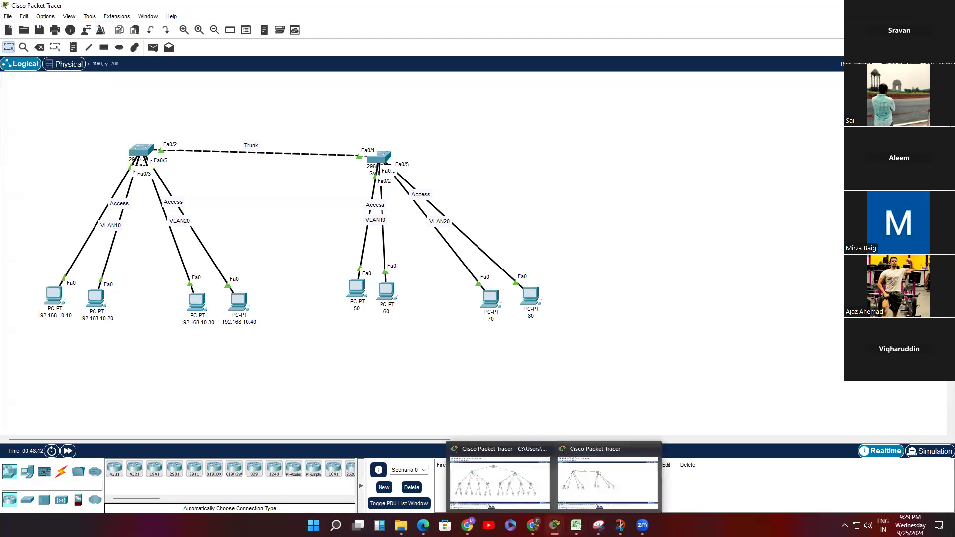
{"action": "left_click", "coordinate": [336, 525]}
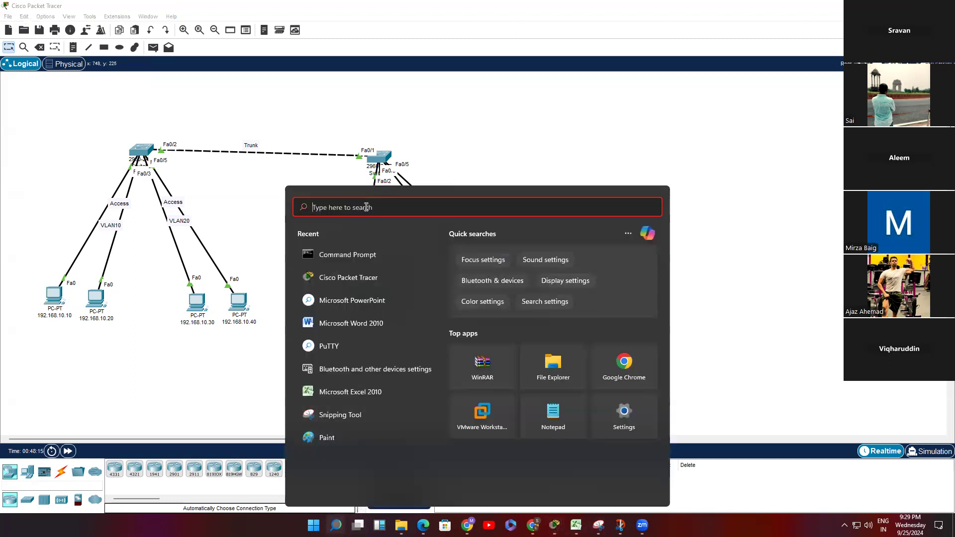
{"action": "left_click", "coordinate": [356, 278]}
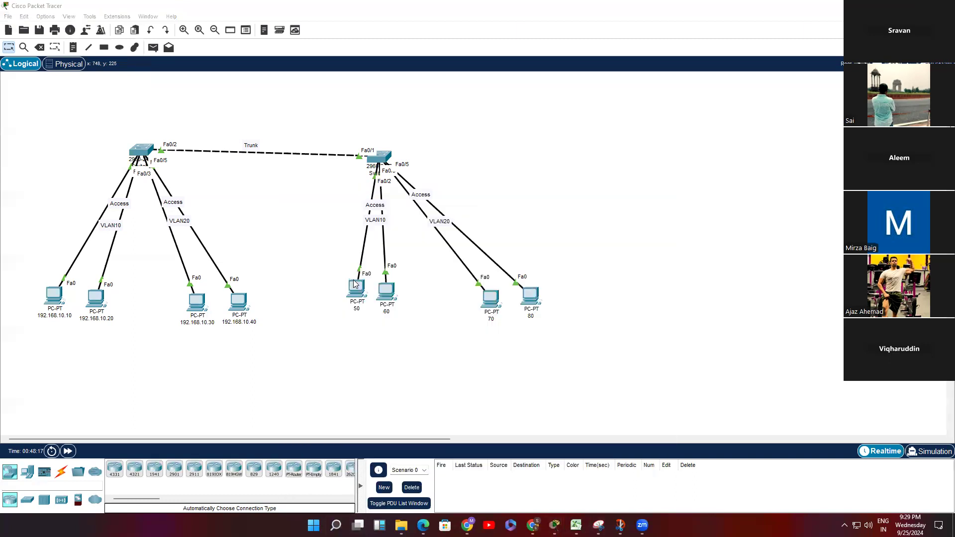